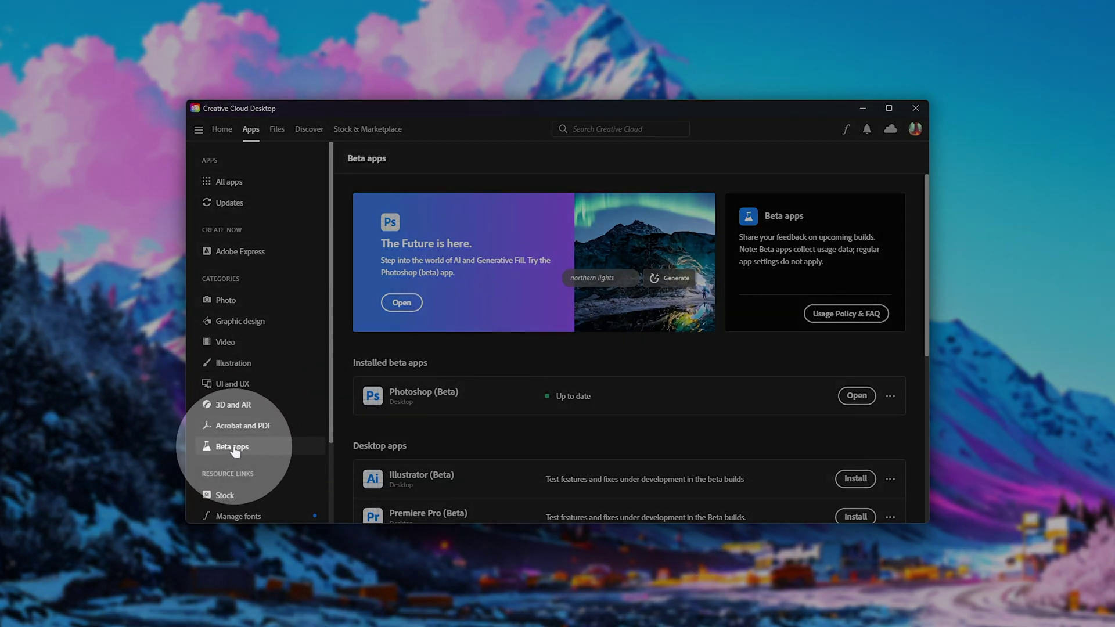
- Scroll the Beta apps page to check that Photoshop (Beta) is installed and up to date
{"action": "scroll", "coordinate": [440, 382], "scroll_direction": "down", "scroll_amount": 1}
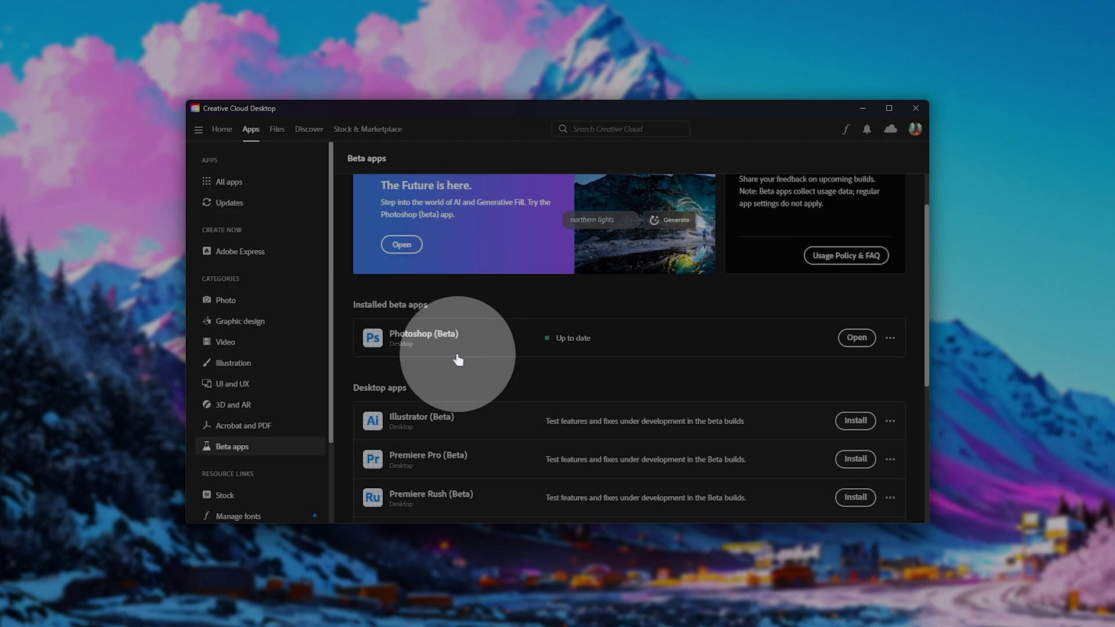
{"action": "scroll", "coordinate": [523, 357], "scroll_direction": "up", "scroll_amount": 1}
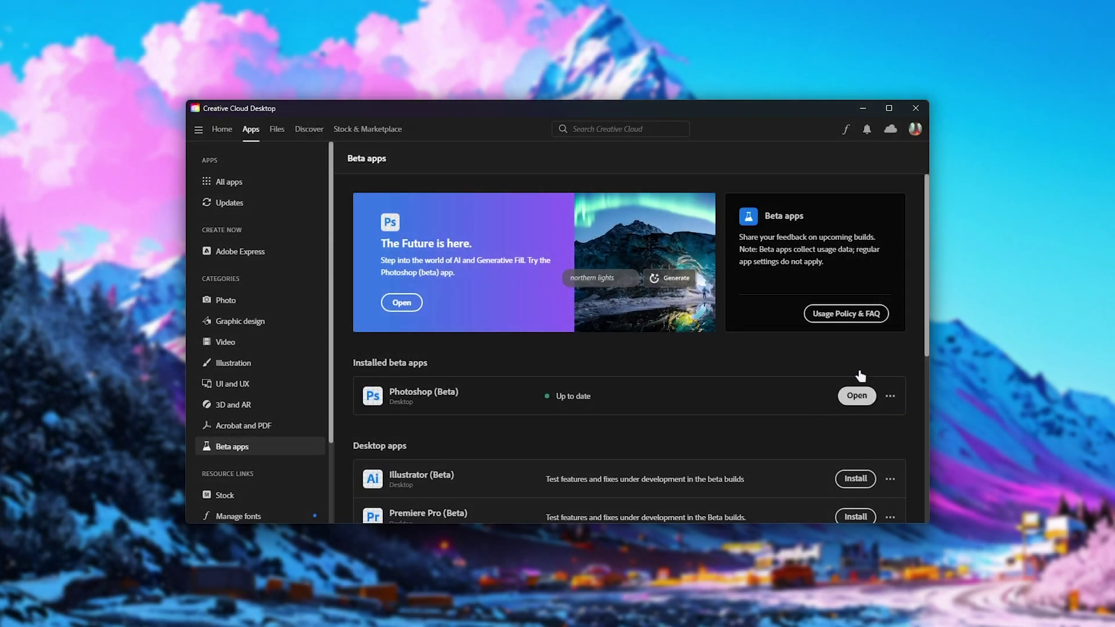
- Minimize the Creative Cloud Desktop window to reveal Photoshop (Beta)
{"action": "left_click", "coordinate": [863, 109]}
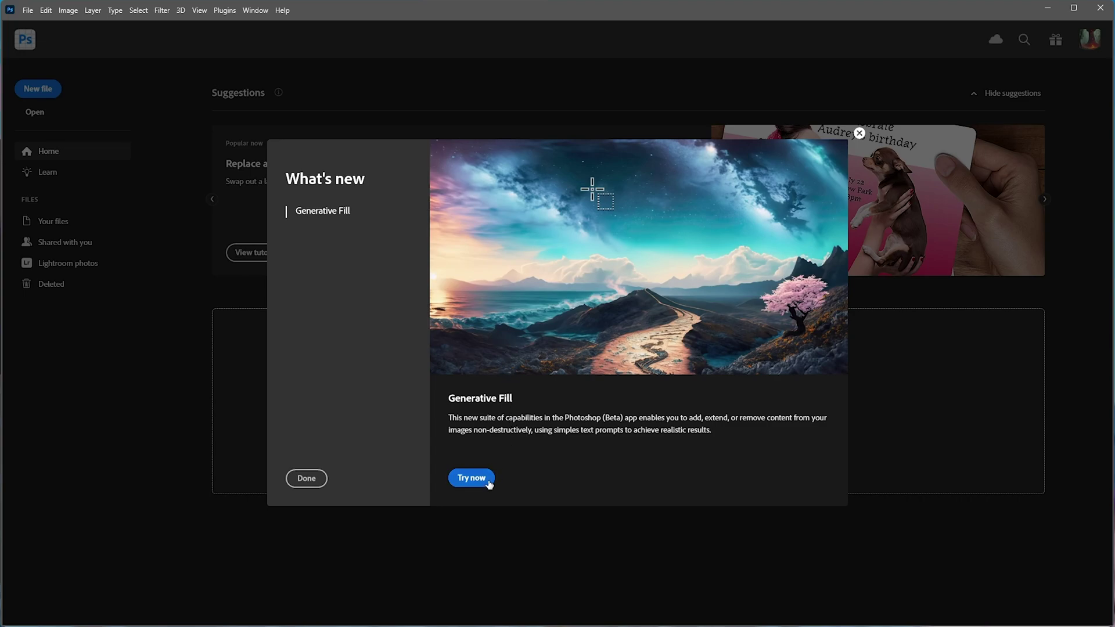
- Open the Generative Fill help article and read its opening sections, highlighting the headings
{"action": "left_click", "coordinate": [466, 483]}
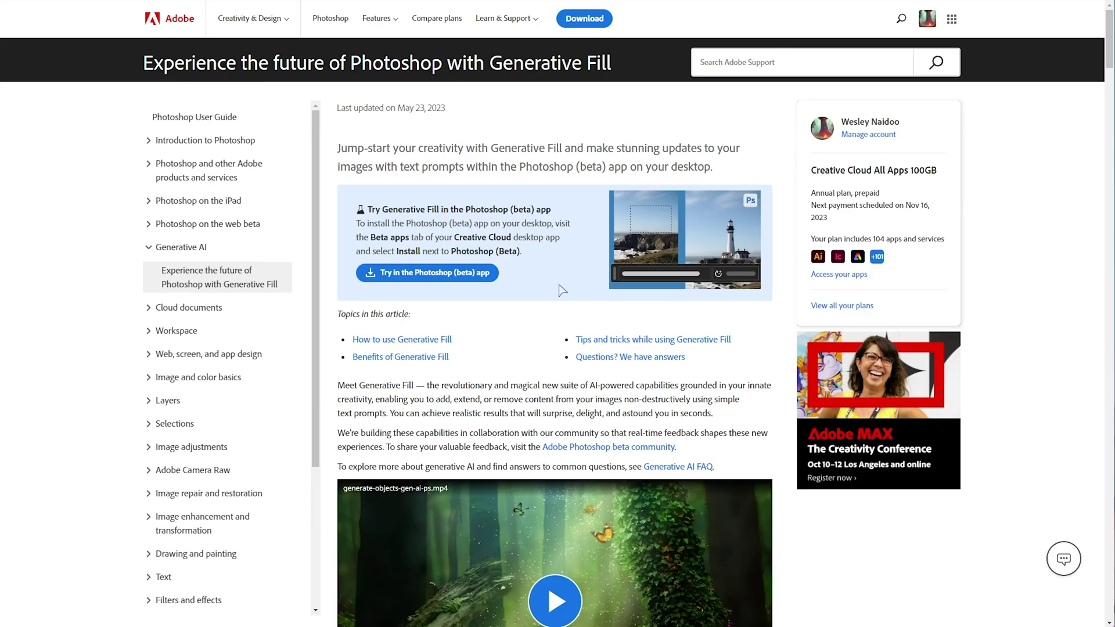
{"action": "scroll", "coordinate": [563, 291], "scroll_direction": "down", "scroll_amount": 20}
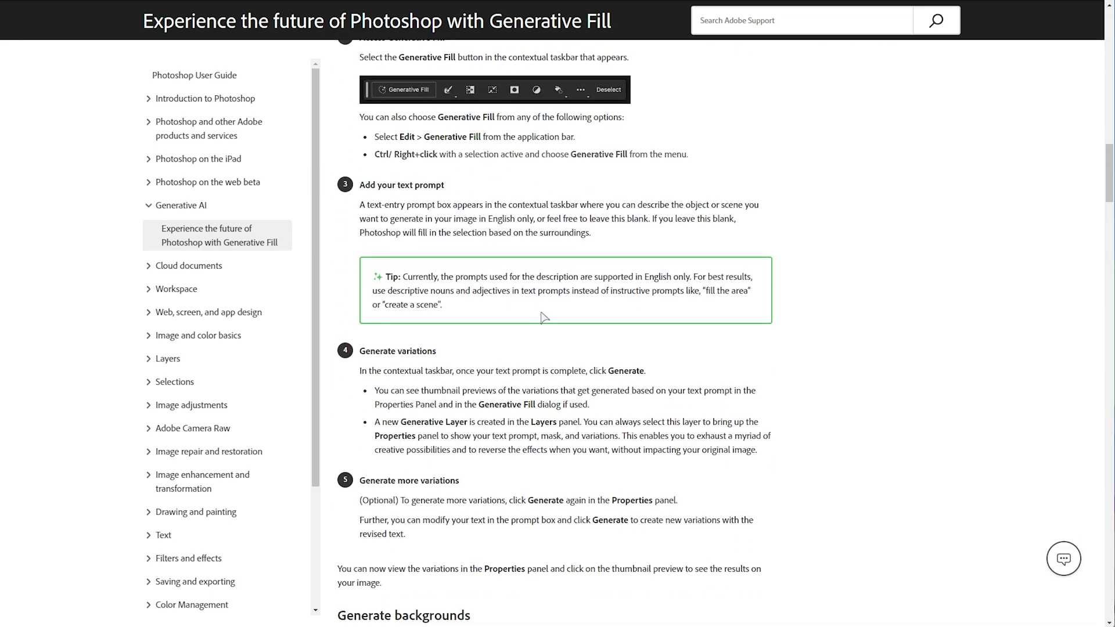
{"action": "scroll", "coordinate": [544, 317], "scroll_direction": "down", "scroll_amount": 17}
{"action": "scroll", "coordinate": [558, 325], "scroll_direction": "up", "scroll_amount": 10}
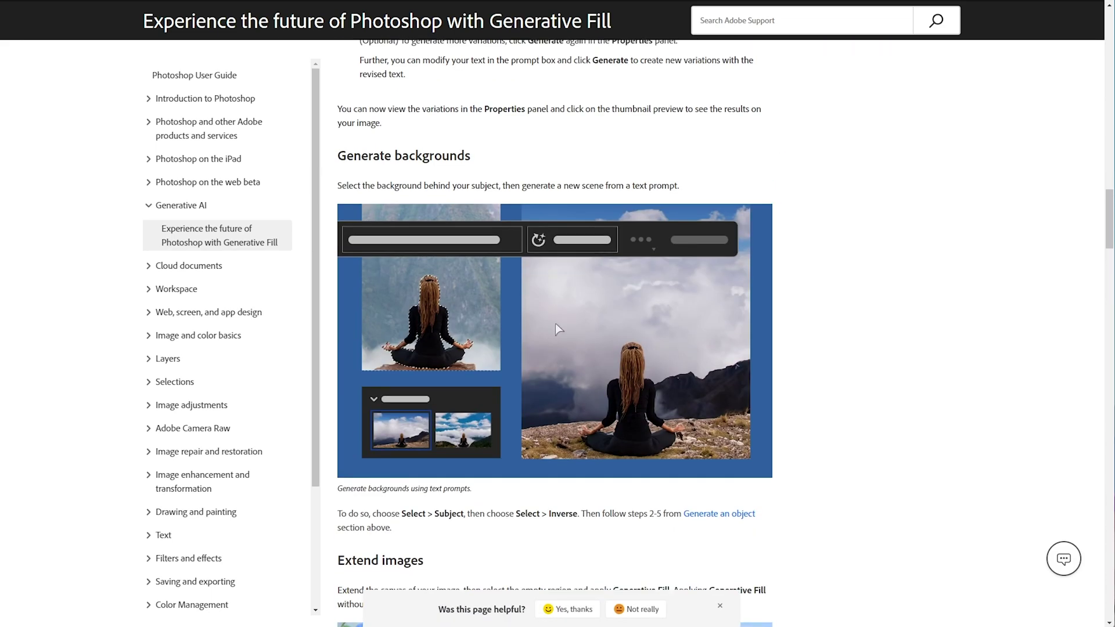
{"action": "scroll", "coordinate": [556, 326], "scroll_direction": "up", "scroll_amount": 15}
{"action": "scroll", "coordinate": [556, 327], "scroll_direction": "down", "scroll_amount": 3}
{"action": "left_click_drag", "start_coordinate": [469, 327], "coordinate": [338, 327]}
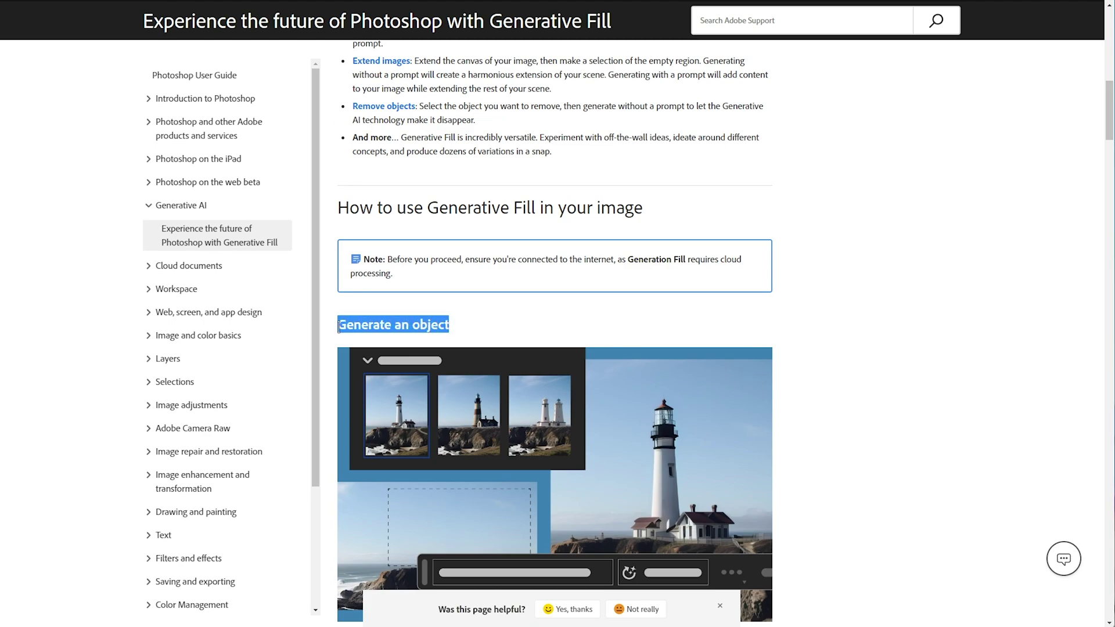
{"action": "scroll", "coordinate": [397, 352], "scroll_direction": "down", "scroll_amount": 8}
{"action": "left_click_drag", "start_coordinate": [451, 223], "coordinate": [371, 222]}
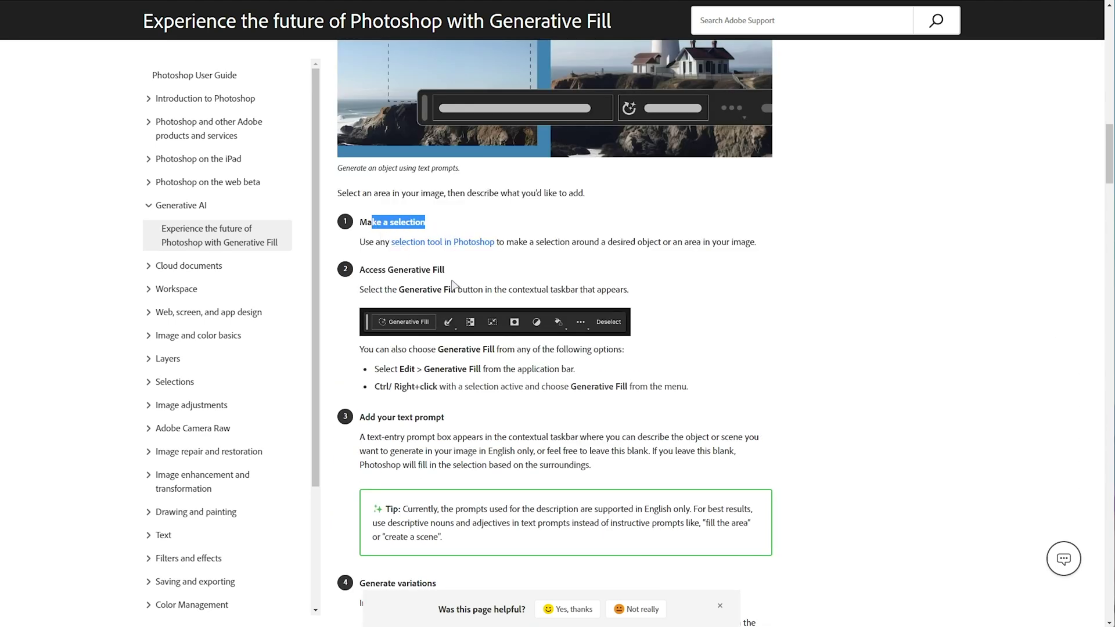
{"action": "left_click_drag", "start_coordinate": [448, 270], "coordinate": [378, 270]}
- Read further through the article, highlighting the Extend images and Remove objects headings
{"action": "scroll", "coordinate": [477, 326], "scroll_direction": "down", "scroll_amount": 5}
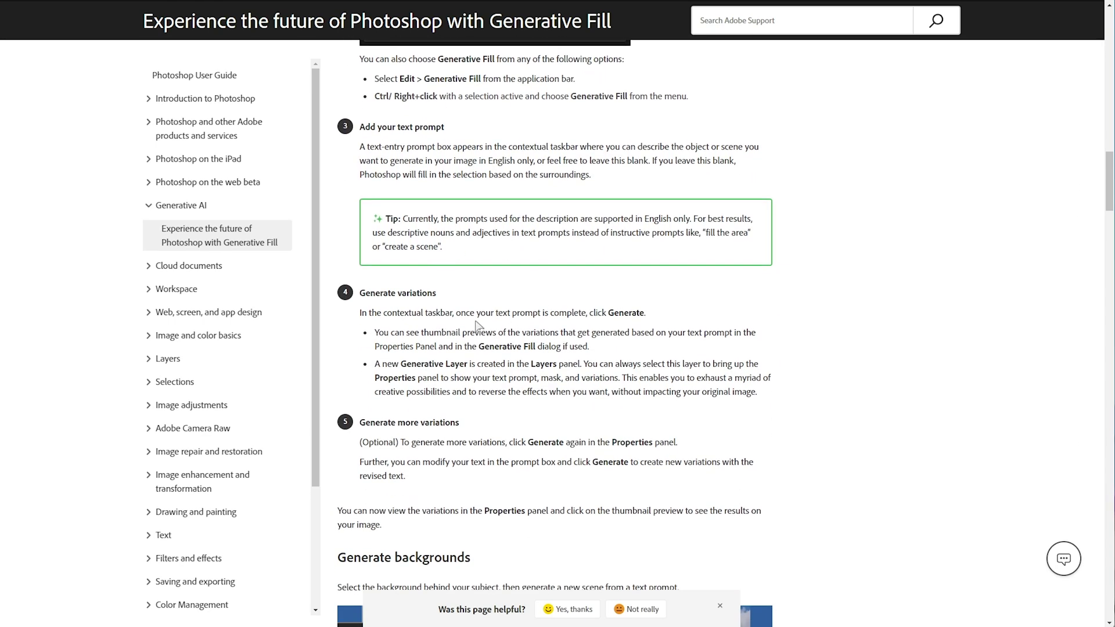
{"action": "scroll", "coordinate": [476, 325], "scroll_direction": "down", "scroll_amount": 6}
{"action": "left_click_drag", "start_coordinate": [484, 95], "coordinate": [335, 104]}
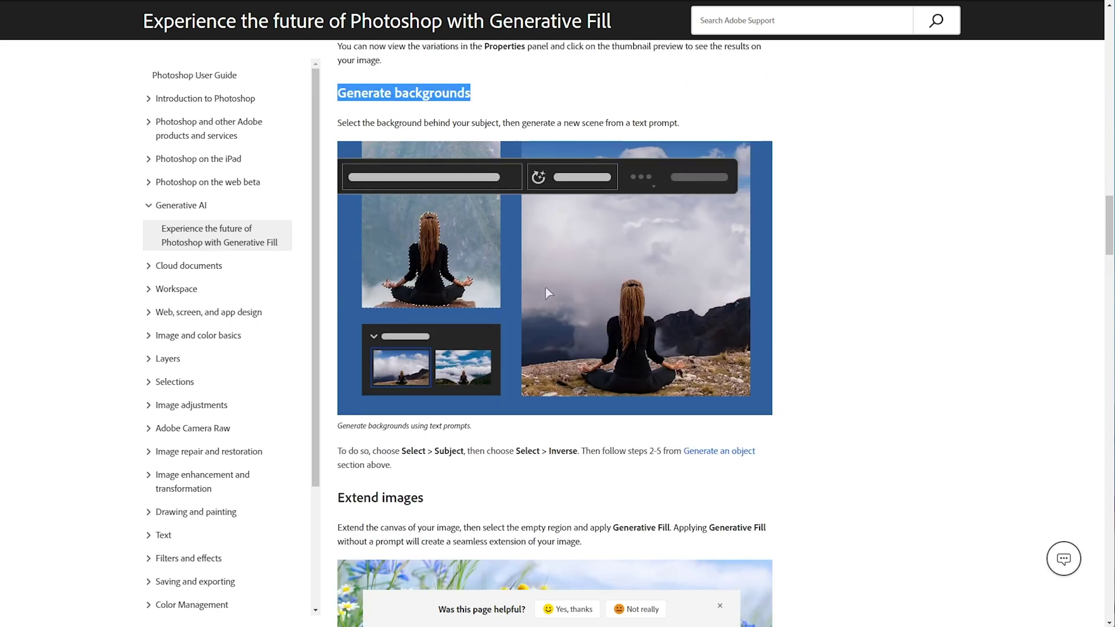
{"action": "scroll", "coordinate": [546, 287], "scroll_direction": "down", "scroll_amount": 6}
{"action": "left_click", "coordinate": [534, 239], "text": "shift"}
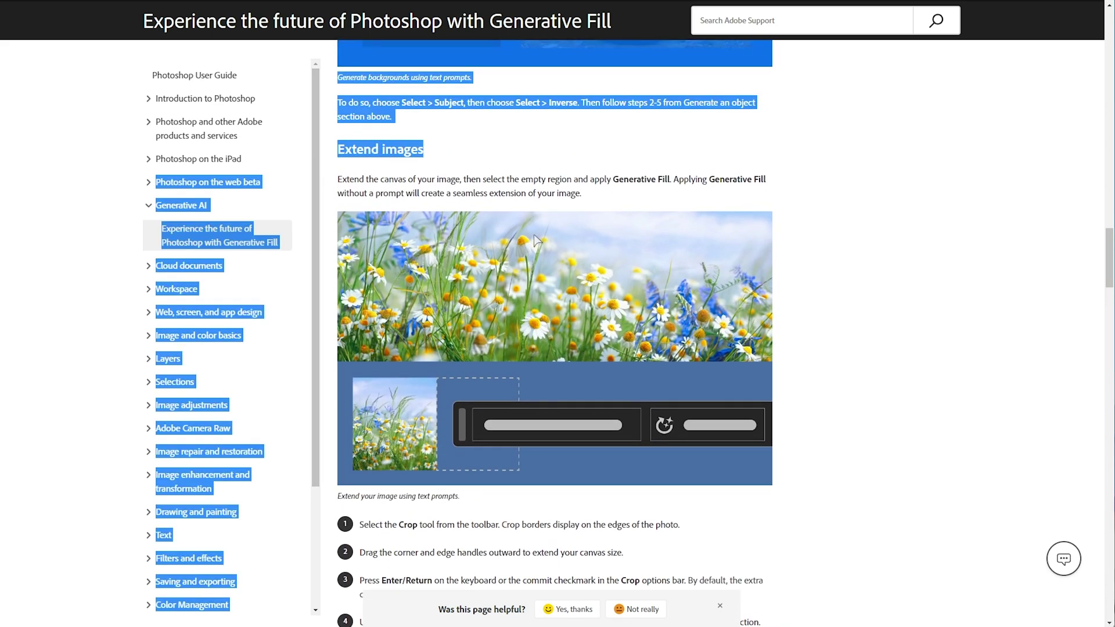
{"action": "scroll", "coordinate": [534, 239], "scroll_direction": "down", "scroll_amount": 6}
{"action": "left_click_drag", "start_coordinate": [432, 187], "coordinate": [337, 188]}
{"action": "scroll", "coordinate": [564, 287], "scroll_direction": "down", "scroll_amount": 14}
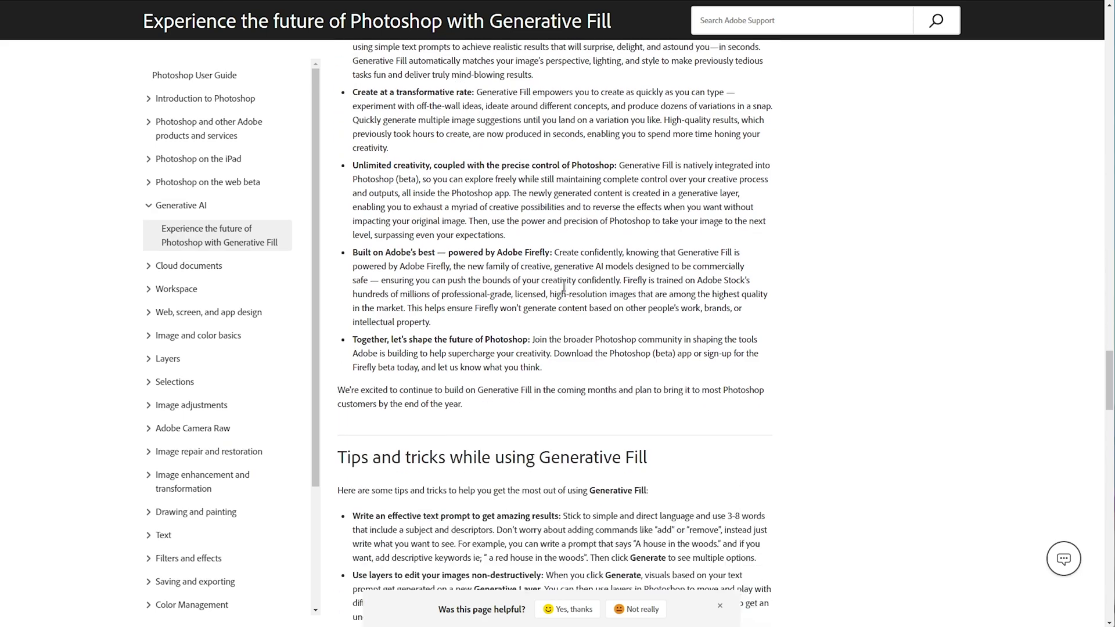
{"action": "scroll", "coordinate": [564, 286], "scroll_direction": "down", "scroll_amount": 7}
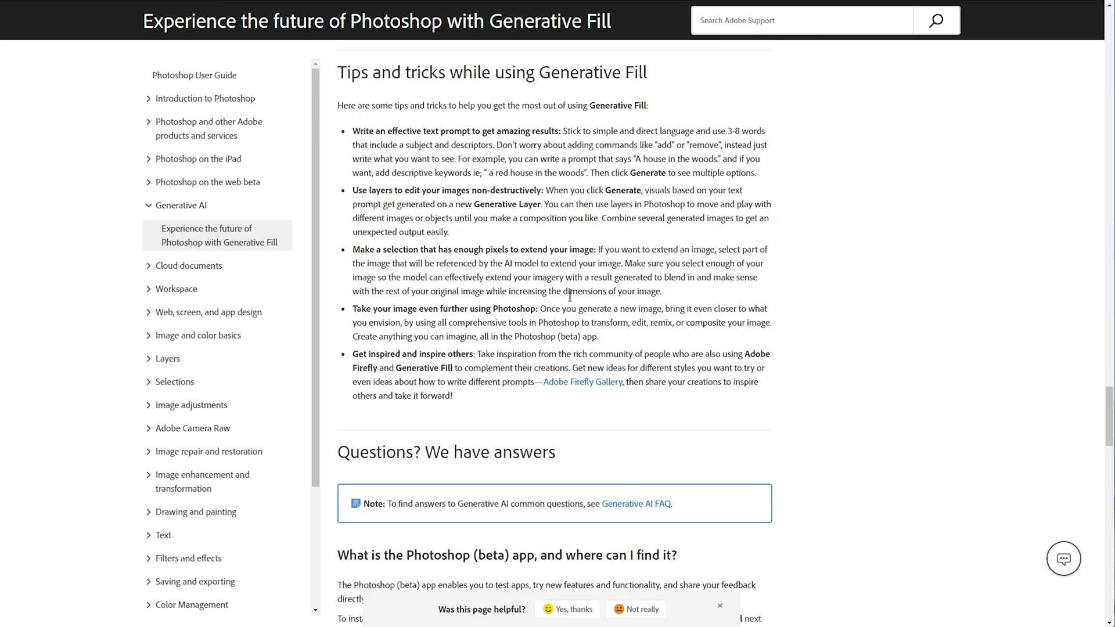
{"action": "scroll", "coordinate": [624, 368], "scroll_direction": "up", "scroll_amount": 20}
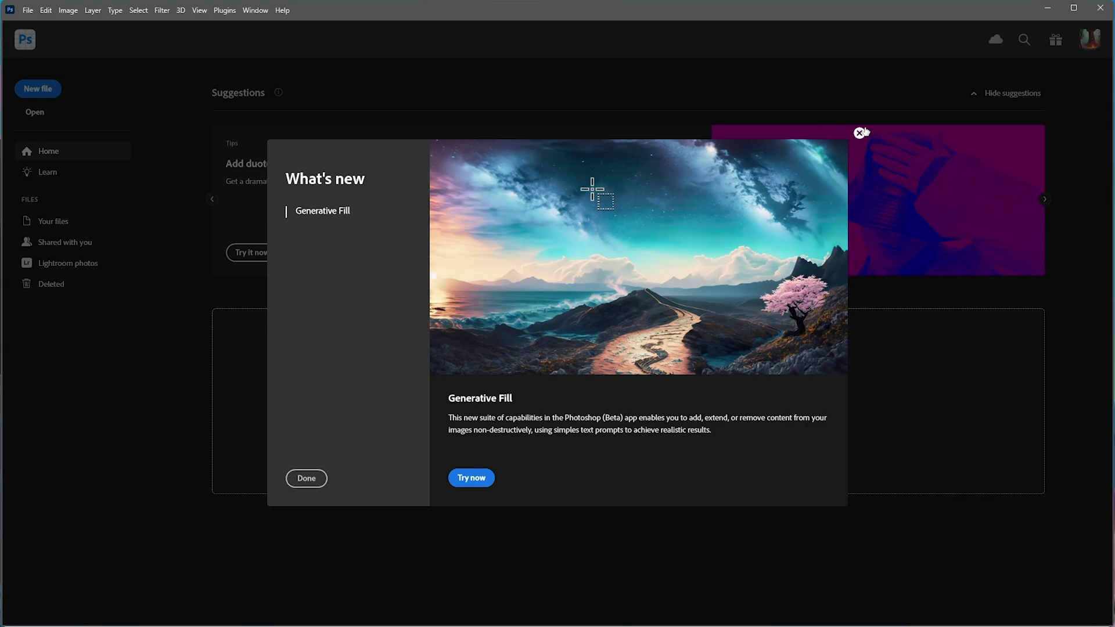
- Dismiss the What's new and cloud documents dialogs and open the pug illustration
{"action": "left_click", "coordinate": [860, 133]}
{"action": "left_click", "coordinate": [358, 270]}
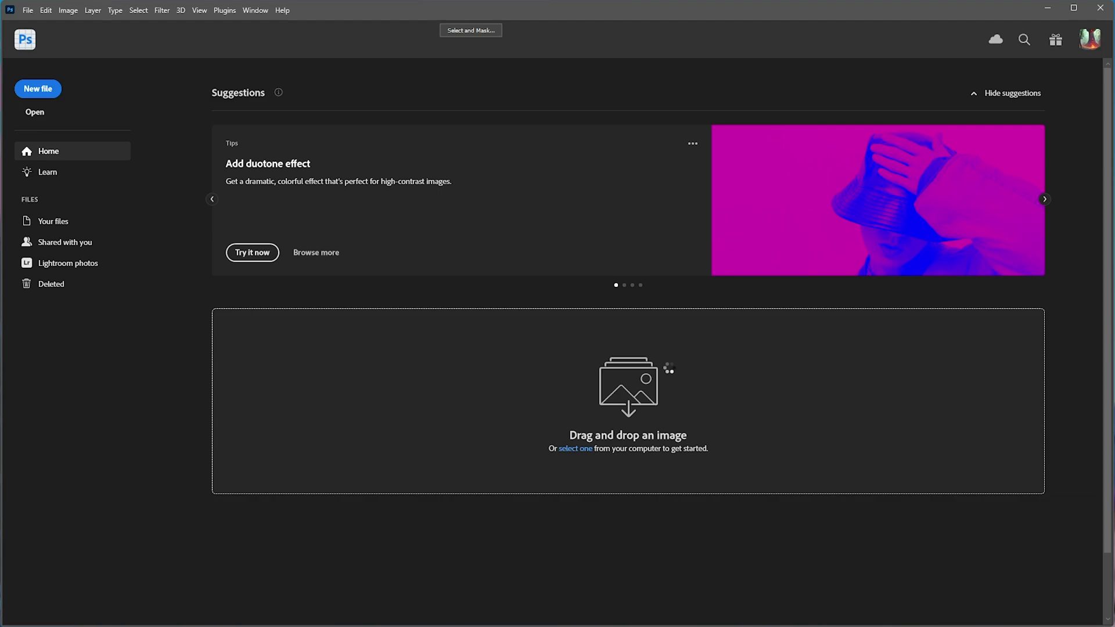
{"action": "key", "text": "Escape"}
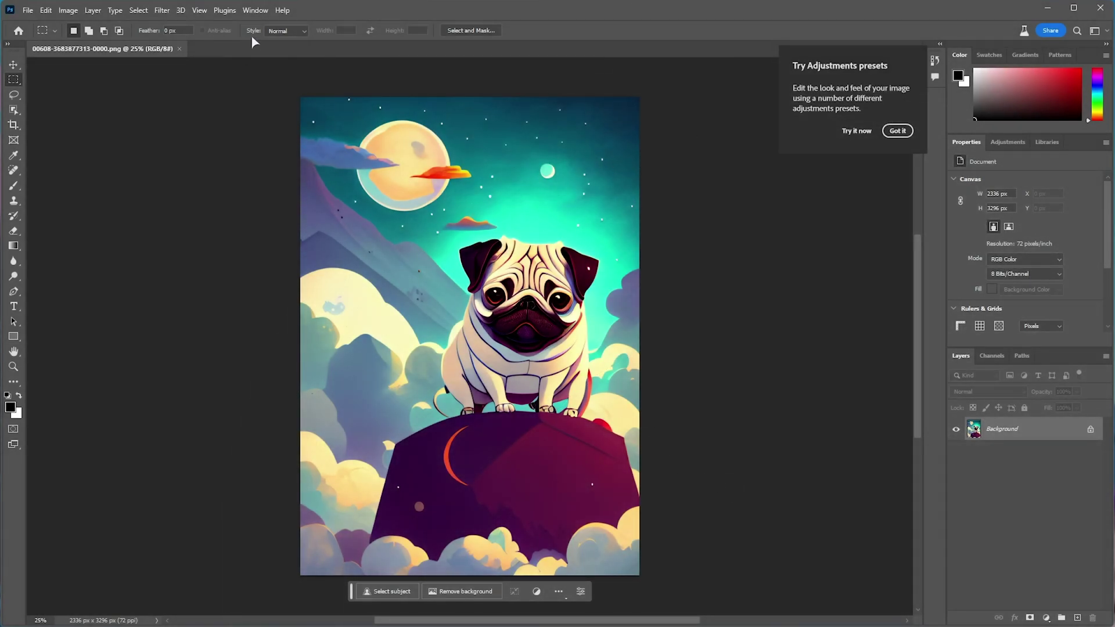
- Check the panels list without changes and dismiss the Adjustments presets tip
{"action": "left_click", "coordinate": [255, 11]}
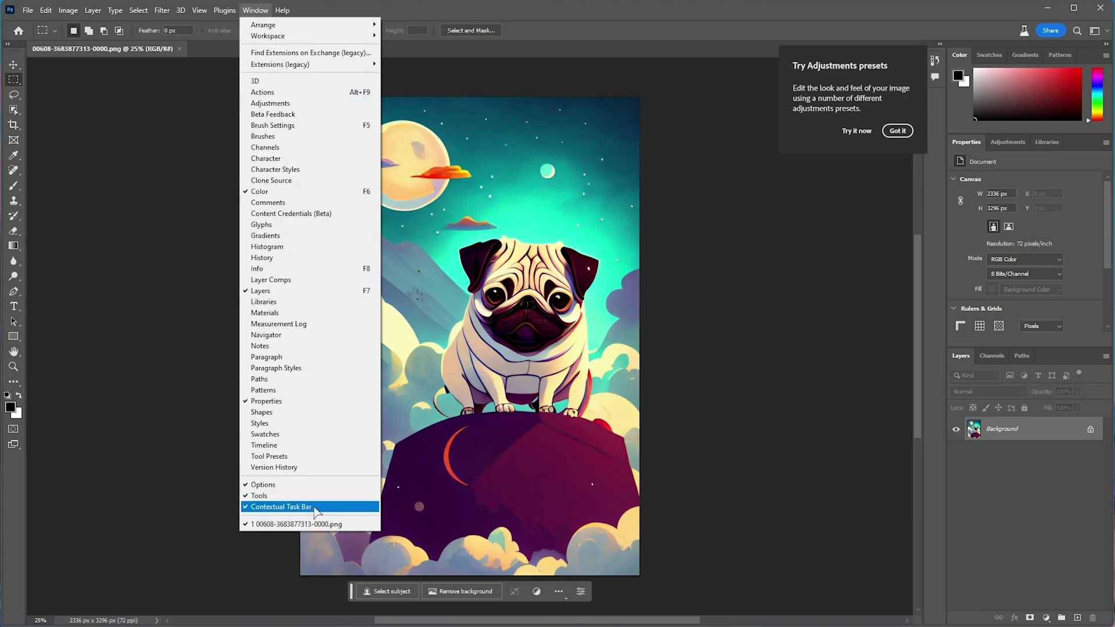
{"action": "left_click", "coordinate": [151, 504]}
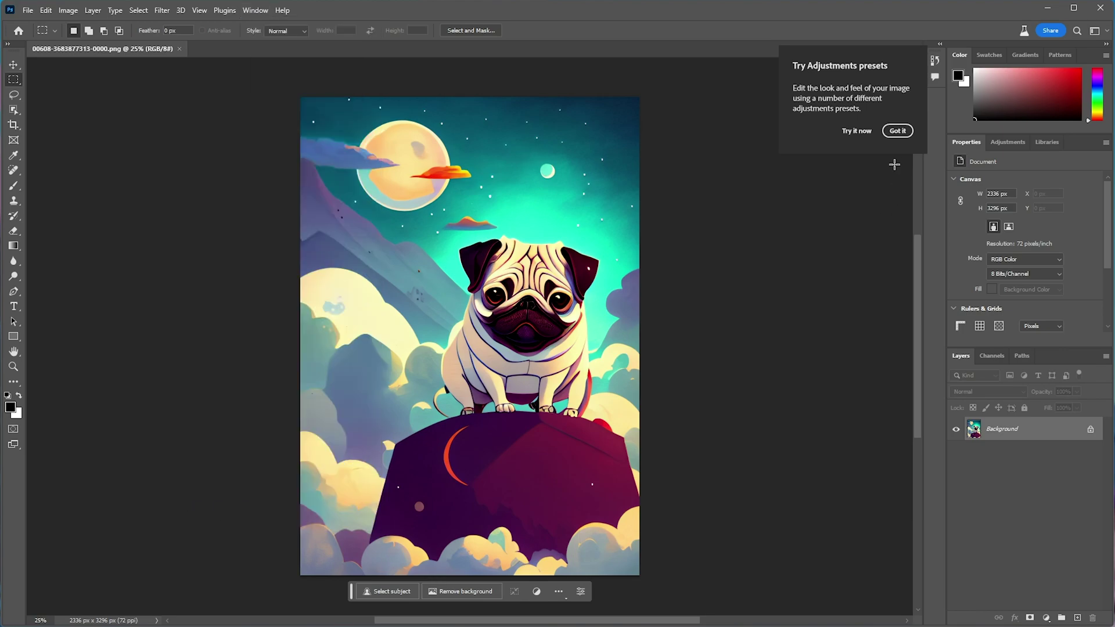
{"action": "left_click", "coordinate": [897, 130]}
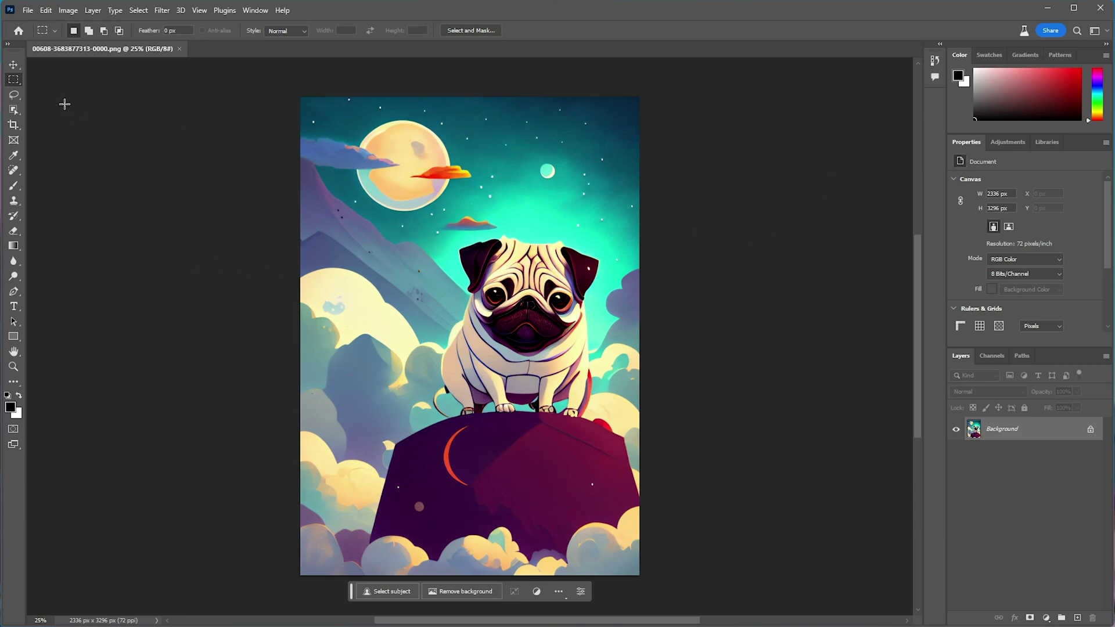
- Lasso the pug, adding the rock's left side and trimming the rock's middle and lower area
{"action": "left_click", "coordinate": [14, 95]}
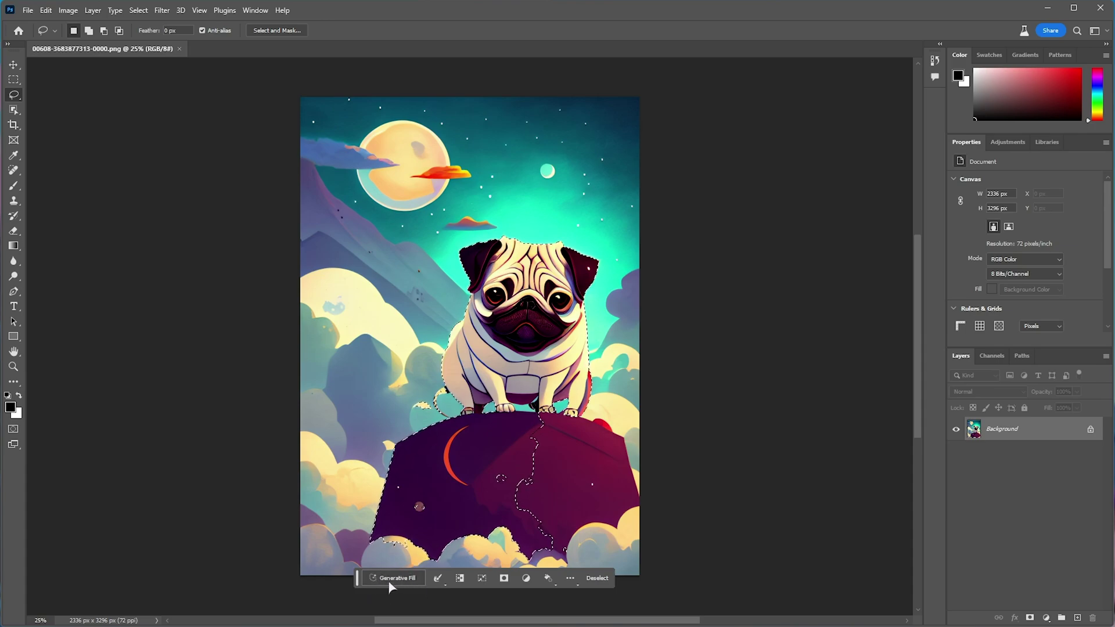
{"action": "mouse_move", "coordinate": [412, 410]}
{"action": "left_mouse_down", "text": "shift"}
{"action": "mouse_move", "coordinate": [597, 467]}
{"action": "mouse_move", "coordinate": [423, 544]}
{"action": "mouse_move", "coordinate": [335, 501]}
{"action": "left_mouse_up", "text": "shift"}
{"action": "mouse_move", "coordinate": [608, 435]}
{"action": "left_mouse_down", "text": "alt"}
{"action": "mouse_move", "coordinate": [481, 445]}
{"action": "mouse_move", "coordinate": [638, 537]}
{"action": "mouse_move", "coordinate": [639, 480]}
{"action": "left_mouse_up", "text": "alt"}
{"action": "left_click_drag", "start_coordinate": [311, 483], "coordinate": [690, 569], "text": "alt"}
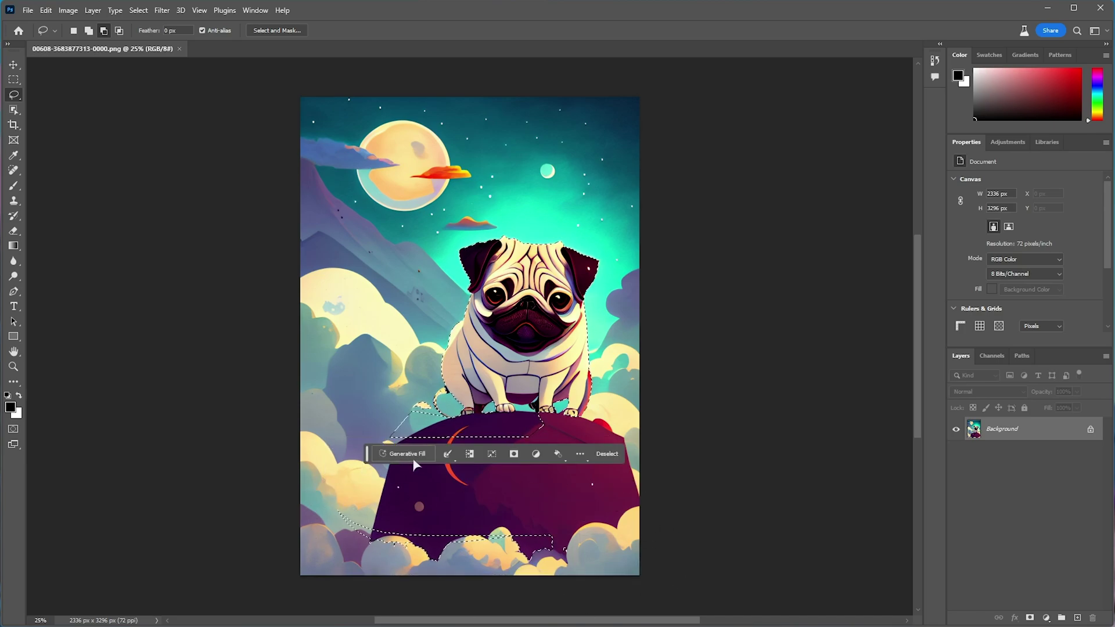
{"action": "scroll", "coordinate": [447, 412], "scroll_direction": "up", "scroll_amount": 6}
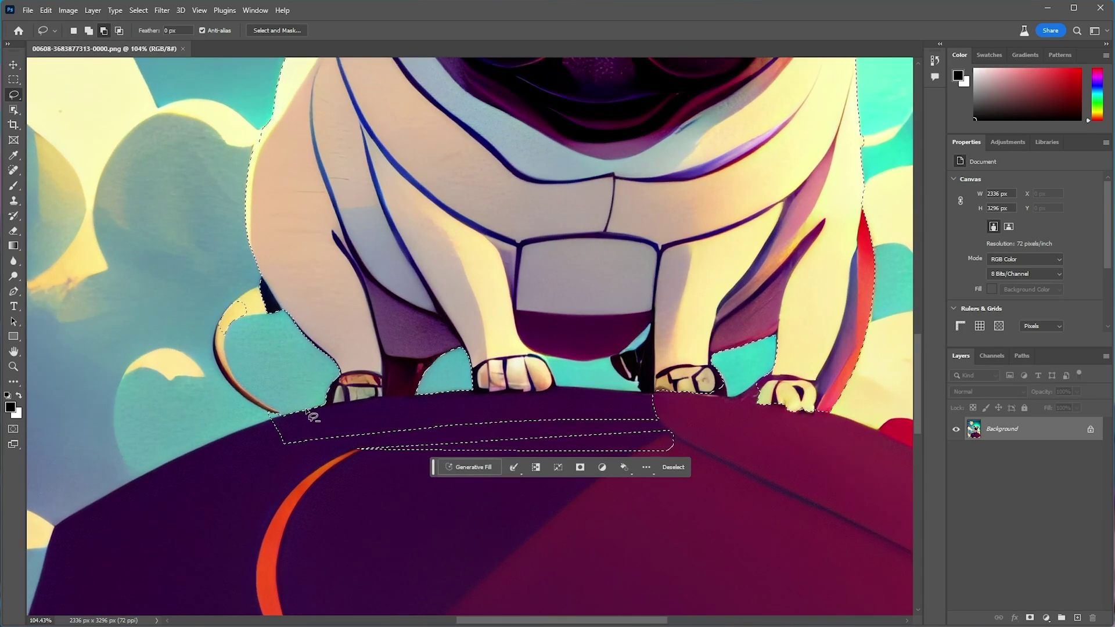
{"action": "key", "text": "w"}
{"action": "scroll", "coordinate": [93, 325], "scroll_direction": "up", "scroll_amount": 3}
{"action": "scroll", "coordinate": [521, 471], "scroll_direction": "down", "scroll_amount": 3}
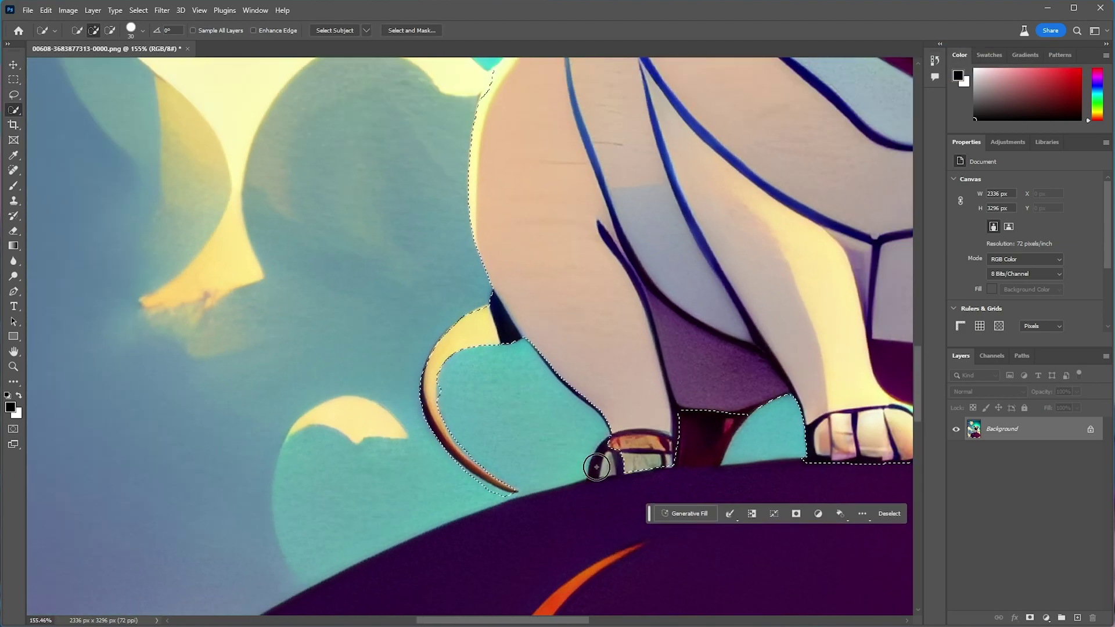
- Invert the selection to the background around the pug and start Generative Fill
{"action": "scroll", "coordinate": [493, 474], "scroll_direction": "down", "scroll_amount": 5}
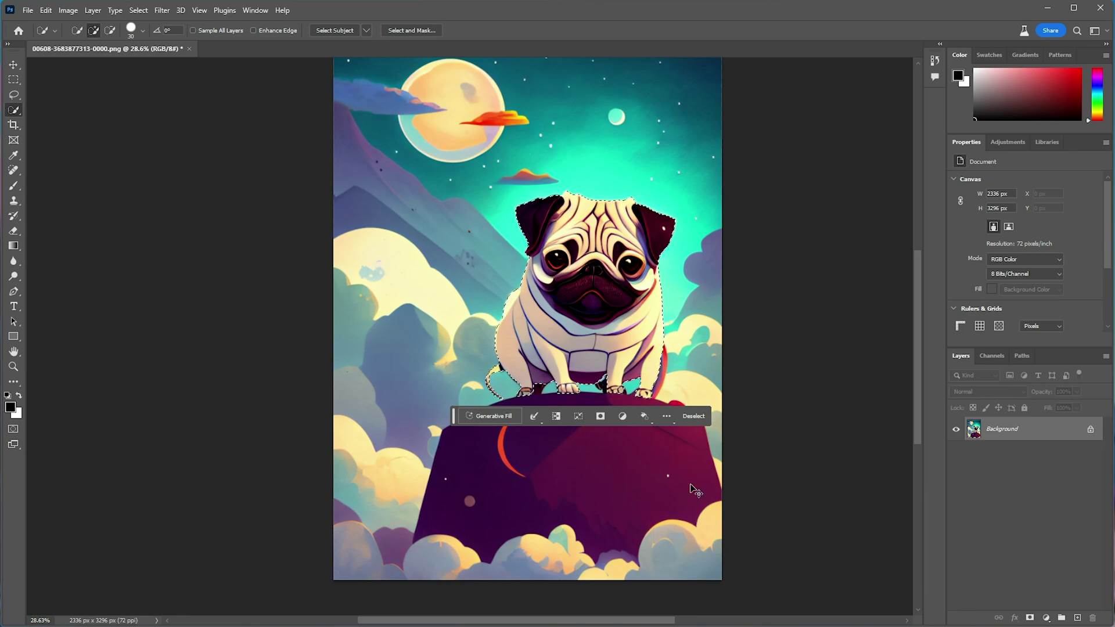
{"action": "key", "text": "ctrl+shift+i"}
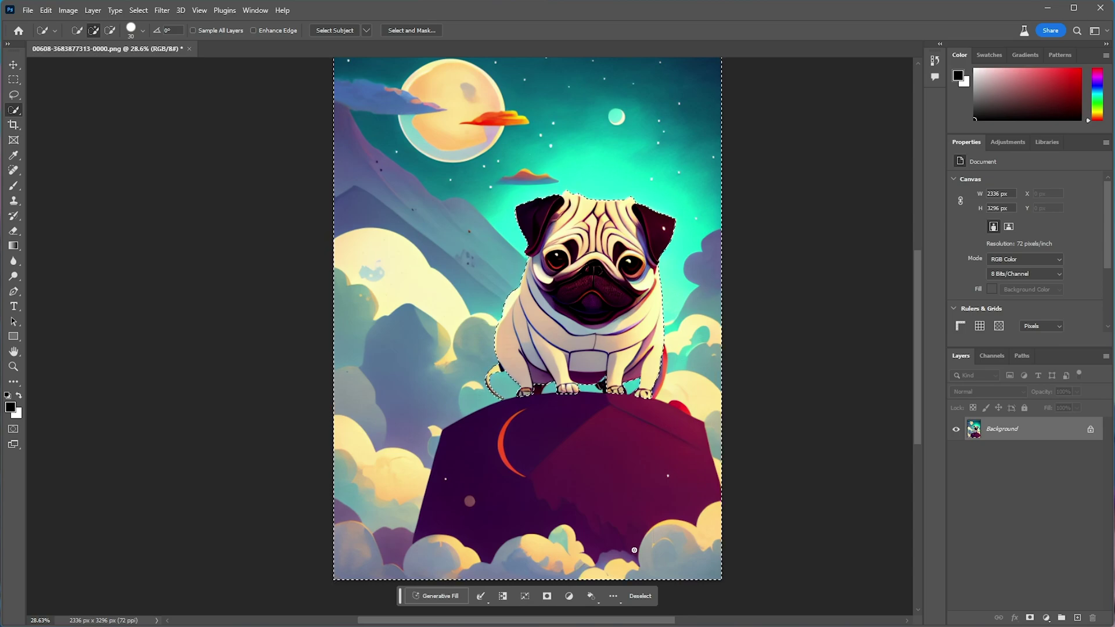
{"action": "left_click", "coordinate": [442, 596]}
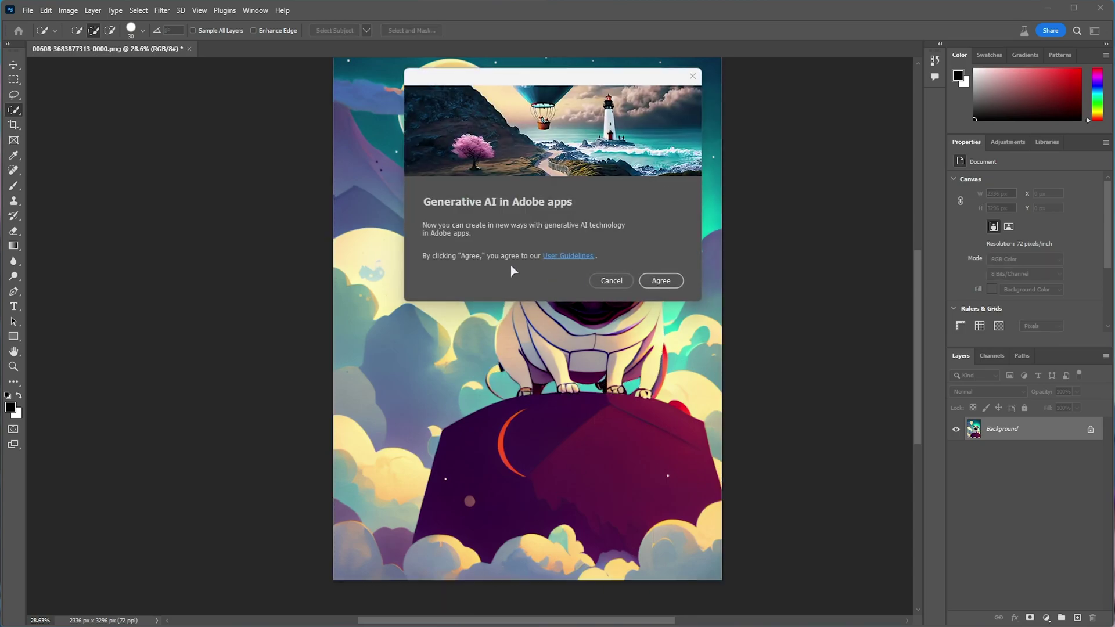
- Accept the Generative AI guidelines and read the guidelines page, highlighting the '4. No Commercial Use' section
{"action": "left_click", "coordinate": [660, 281]}
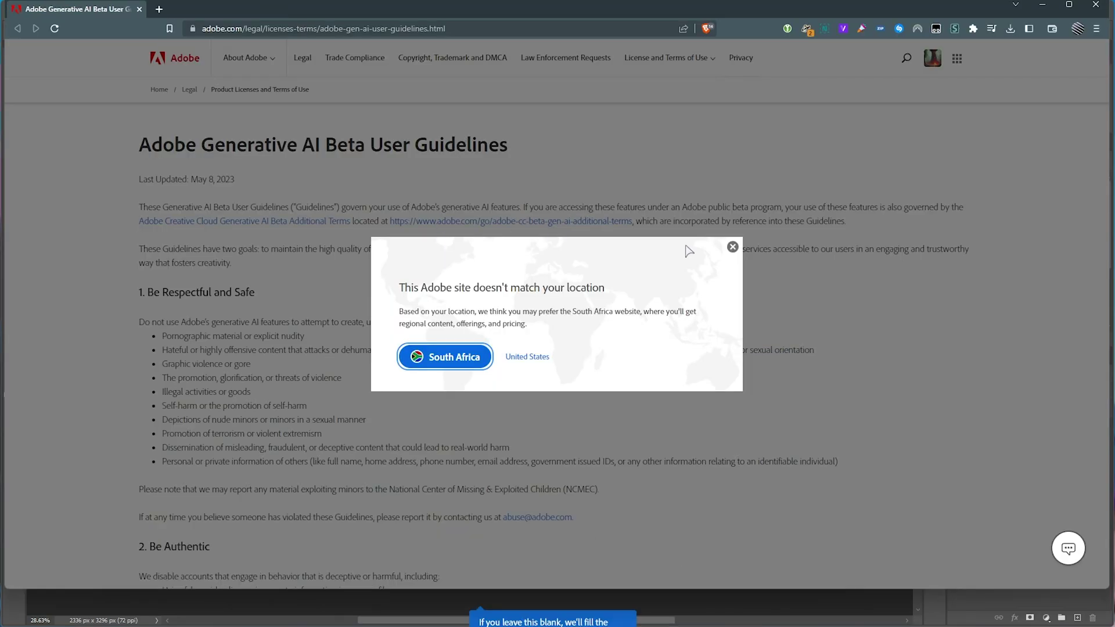
{"action": "left_click", "coordinate": [733, 247]}
{"action": "scroll", "coordinate": [378, 275], "scroll_direction": "down", "scroll_amount": 8}
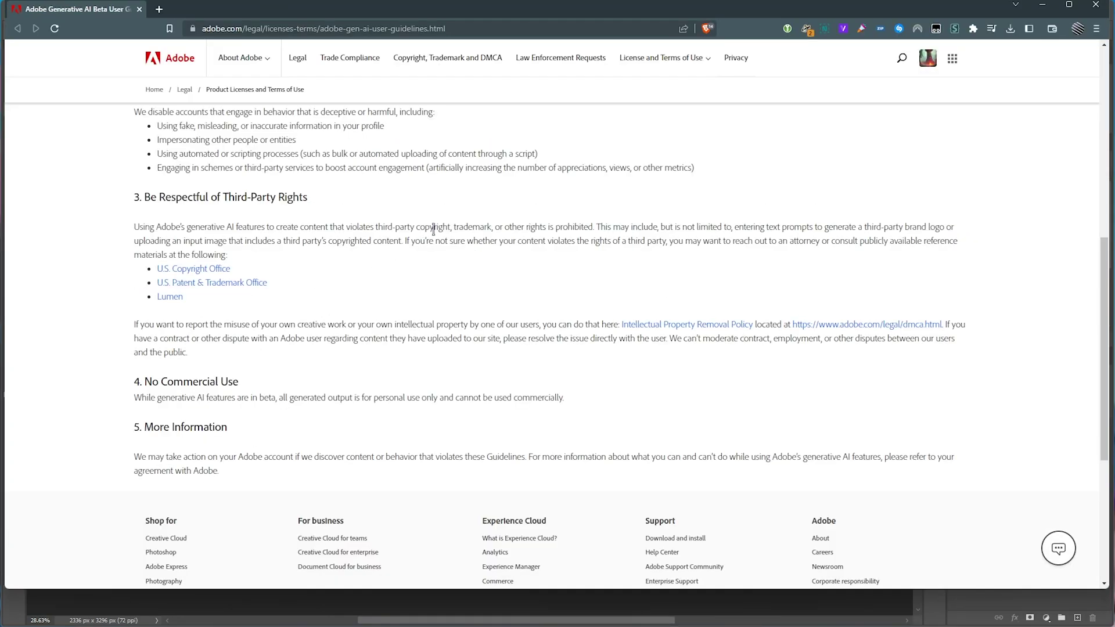
{"action": "left_click_drag", "start_coordinate": [433, 229], "coordinate": [261, 228]}
{"action": "left_click_drag", "start_coordinate": [238, 381], "coordinate": [133, 382]}
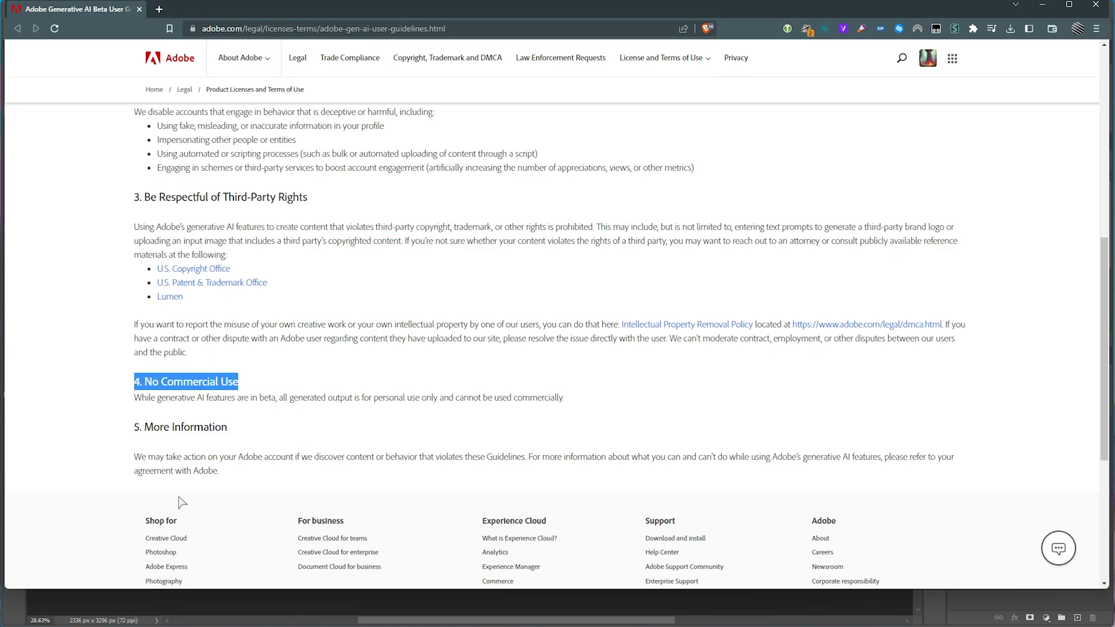
{"action": "triple_click", "coordinate": [269, 397]}
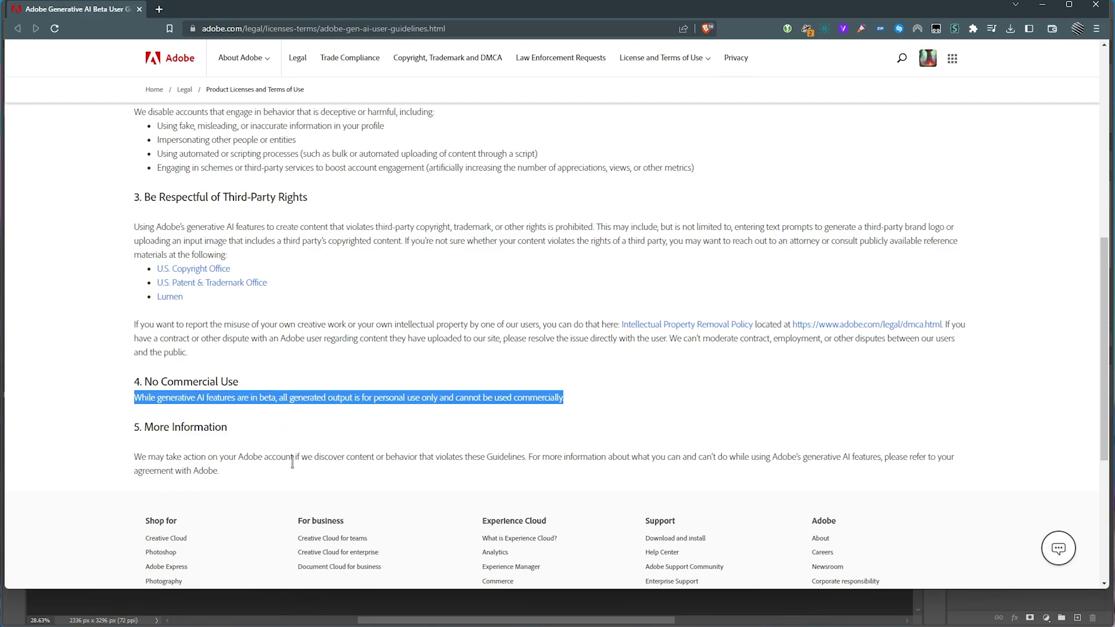
{"action": "scroll", "coordinate": [398, 399], "scroll_direction": "up", "scroll_amount": 8}
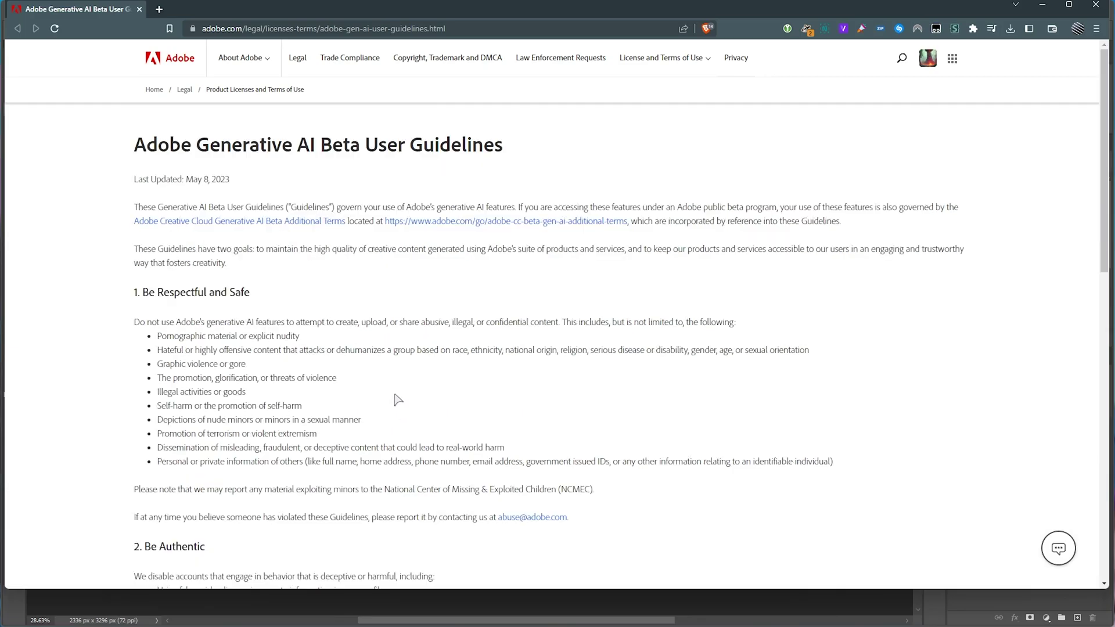
- Close the browser and generate a park background around the pug from the prompt 'a park'
{"action": "left_click", "coordinate": [1093, 12]}
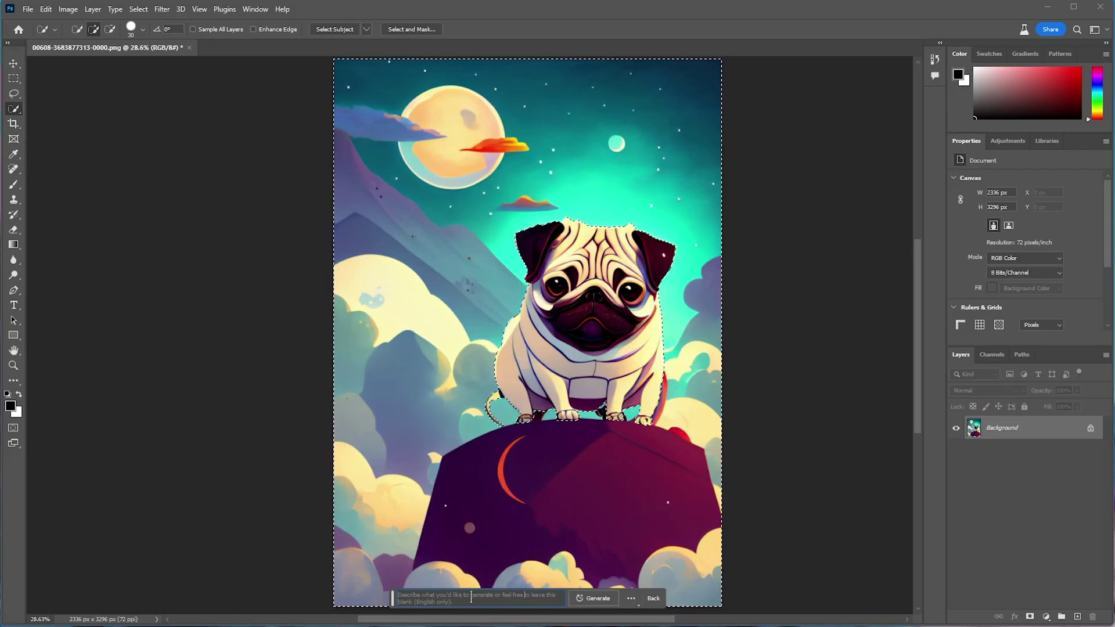
{"action": "type", "text": "a park"}
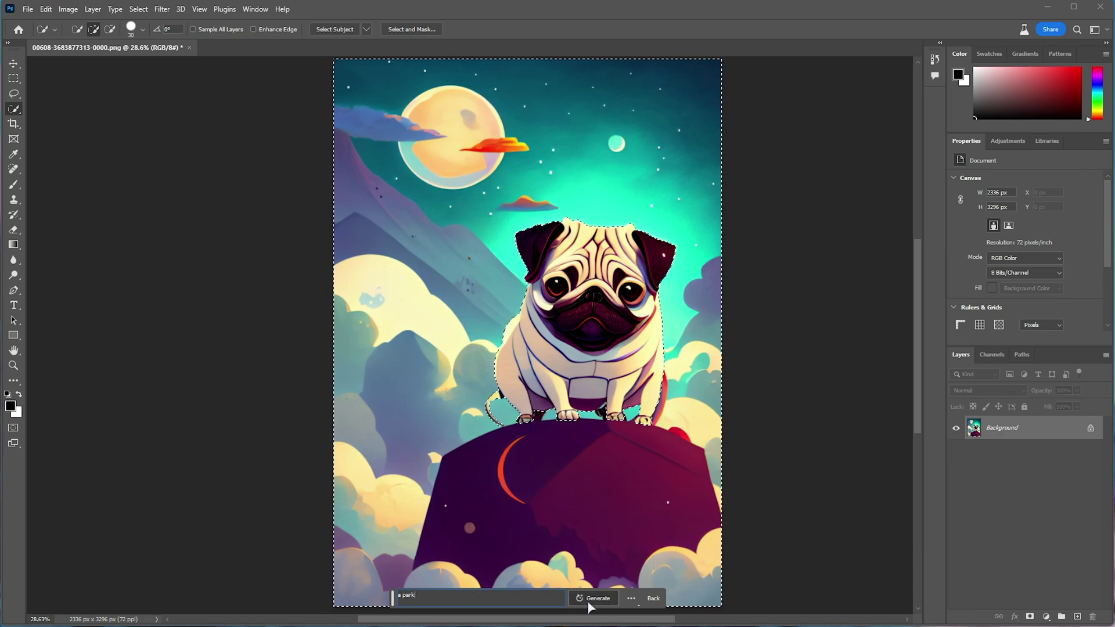
{"action": "left_click", "coordinate": [595, 598]}
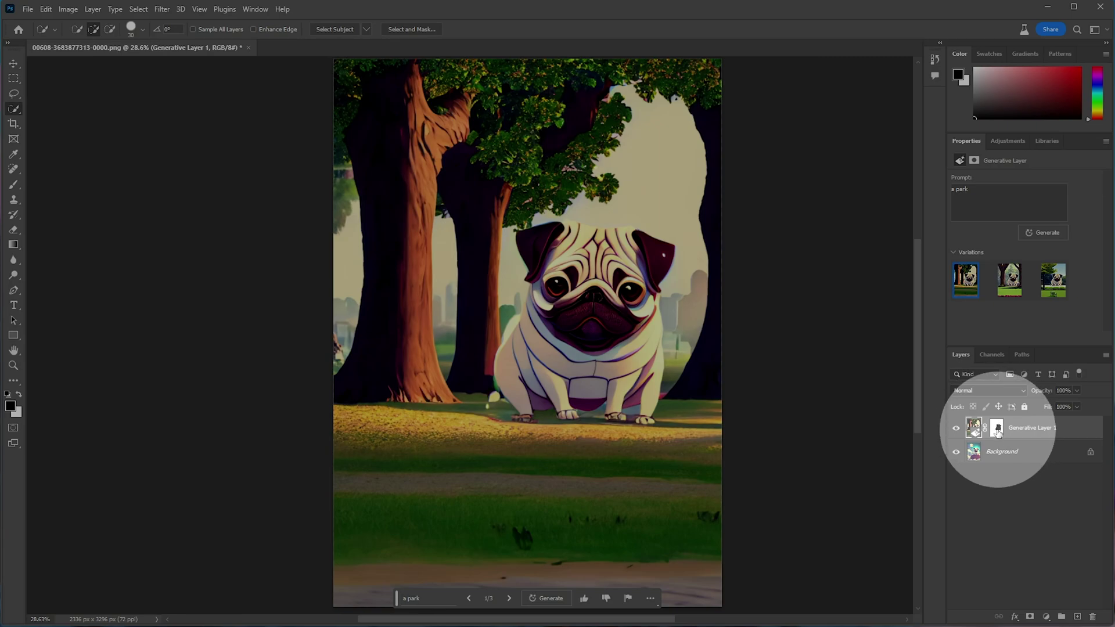
{"action": "left_click", "coordinate": [997, 429]}
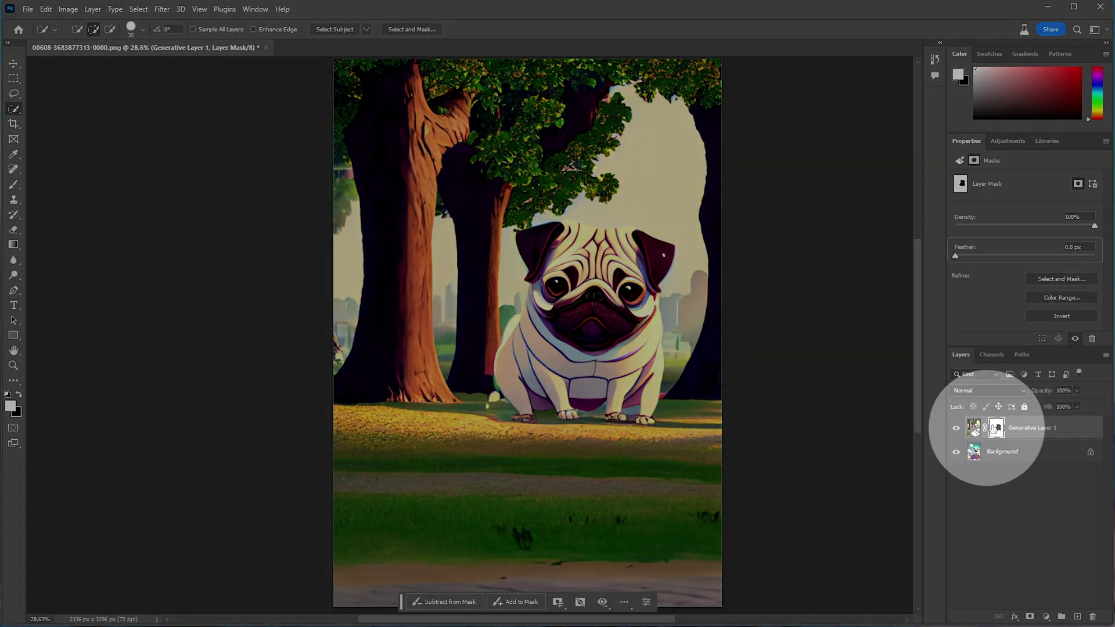
{"action": "left_click", "coordinate": [987, 434]}
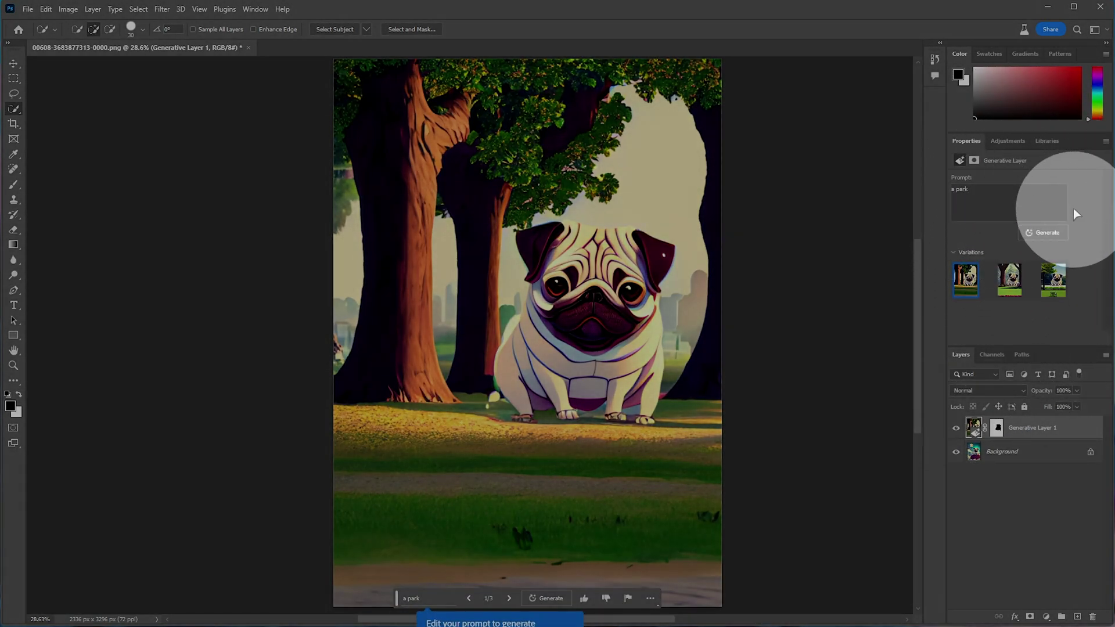
{"action": "left_click", "coordinate": [255, 9]}
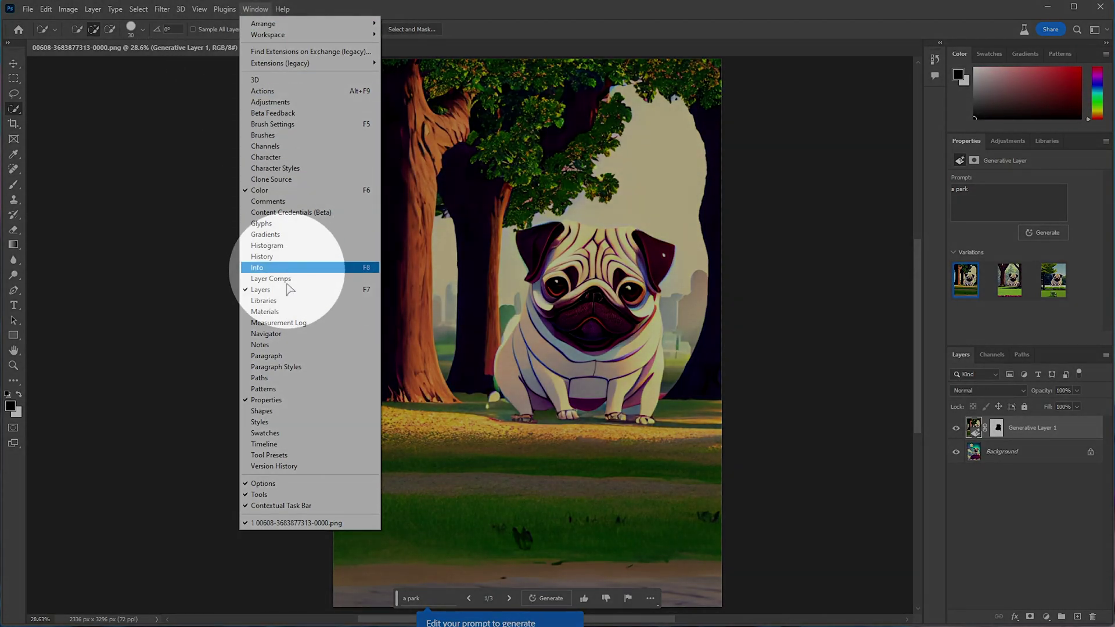
{"action": "left_click", "coordinate": [981, 242]}
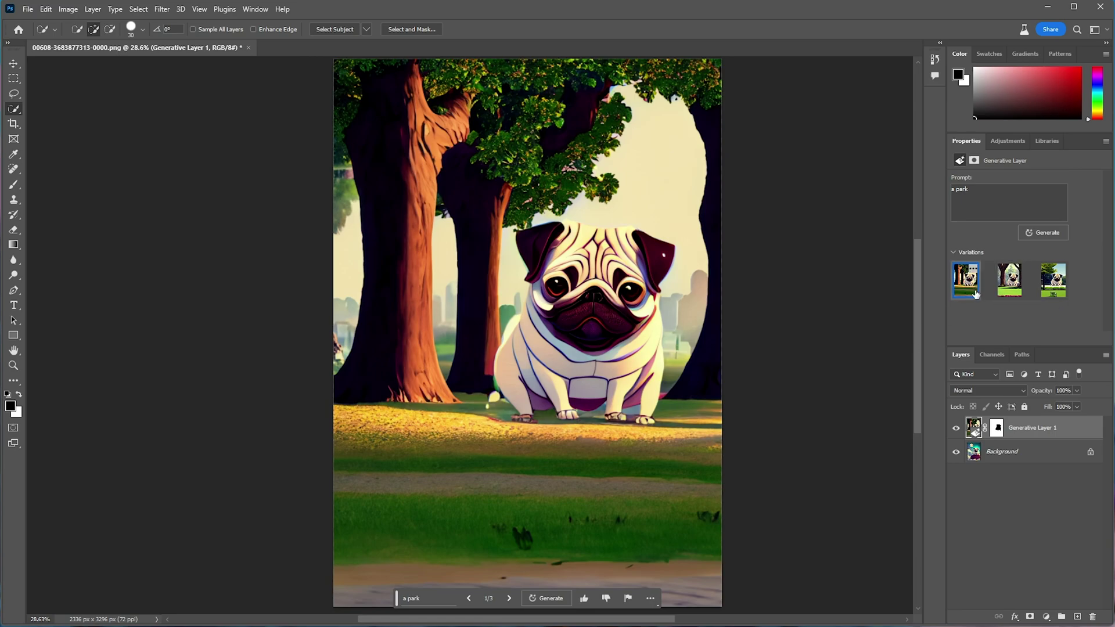
{"action": "left_click", "coordinate": [1054, 289]}
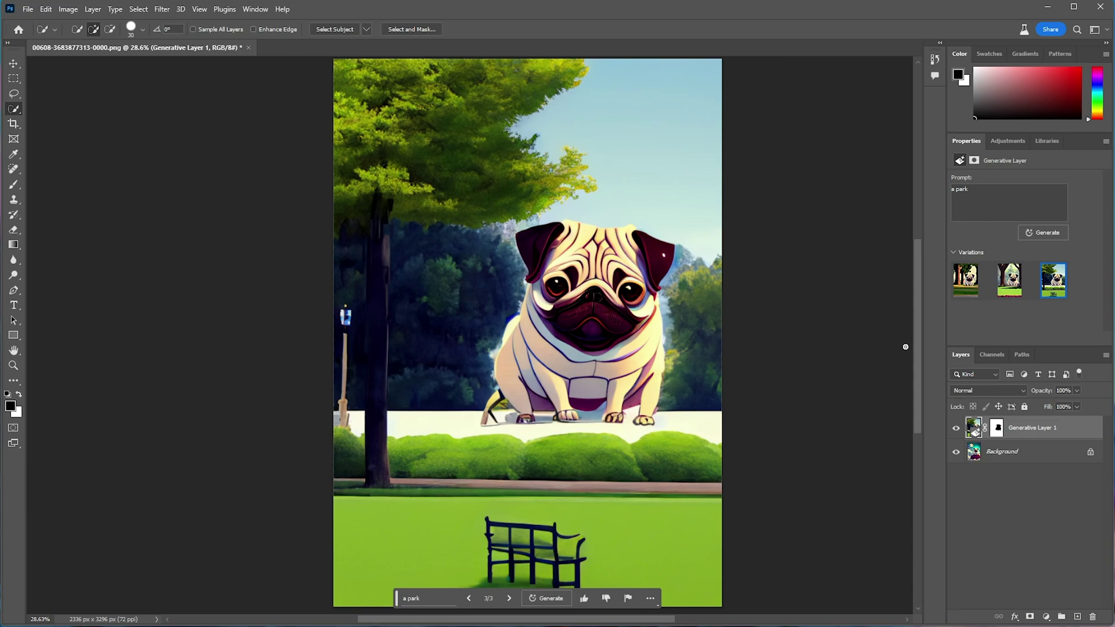
{"action": "left_click", "coordinate": [966, 280]}
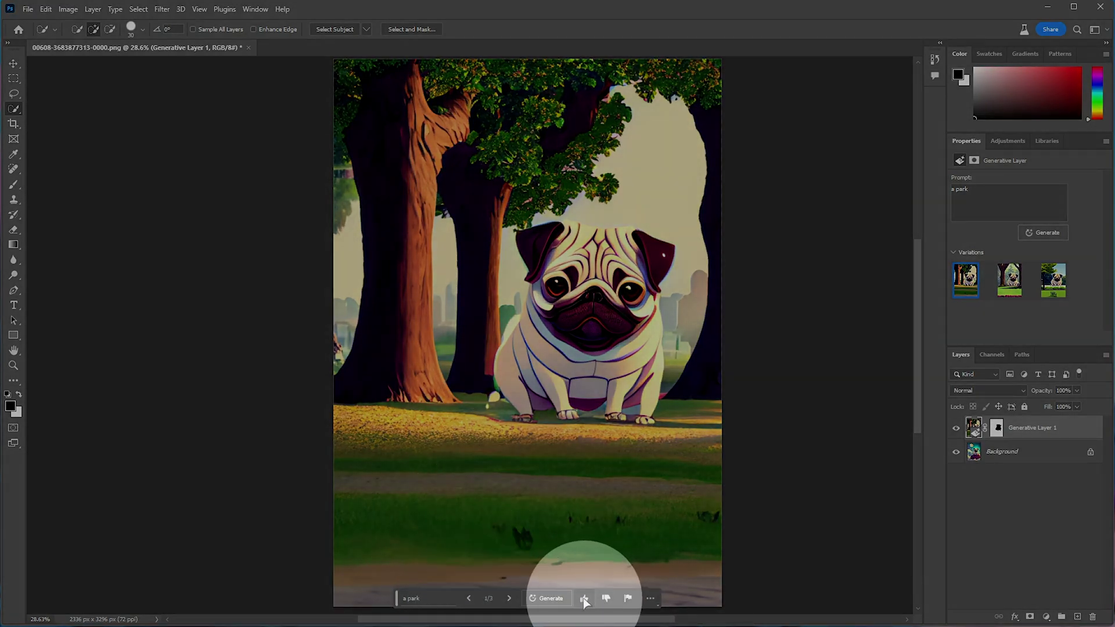
{"action": "scroll", "coordinate": [891, 484], "scroll_direction": "down", "scroll_amount": 1}
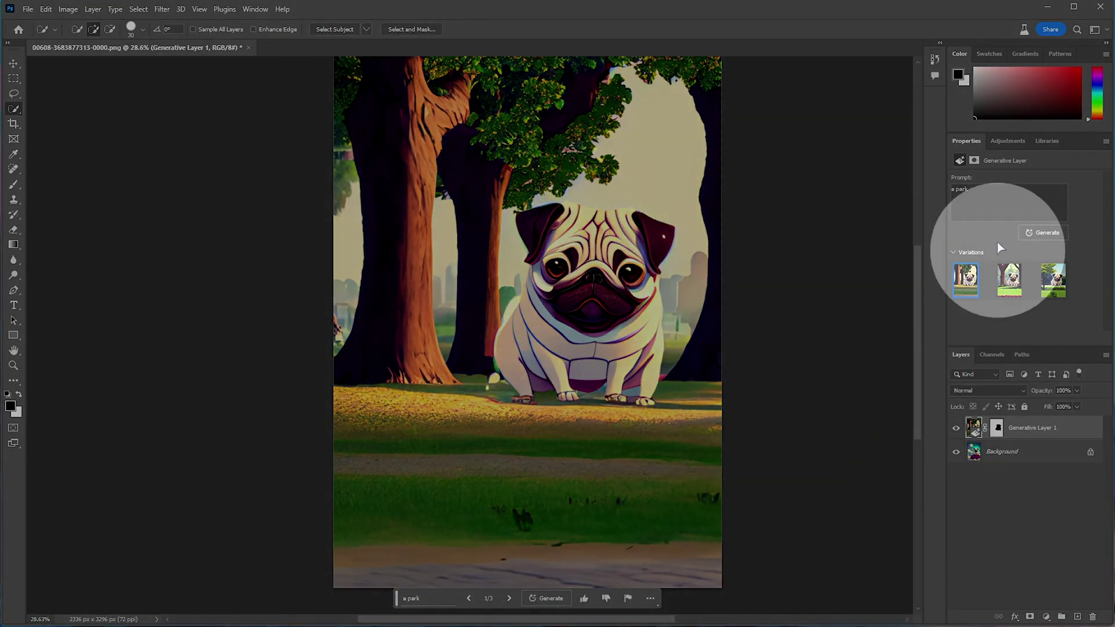
{"action": "left_click_drag", "start_coordinate": [969, 189], "coordinate": [950, 196]}
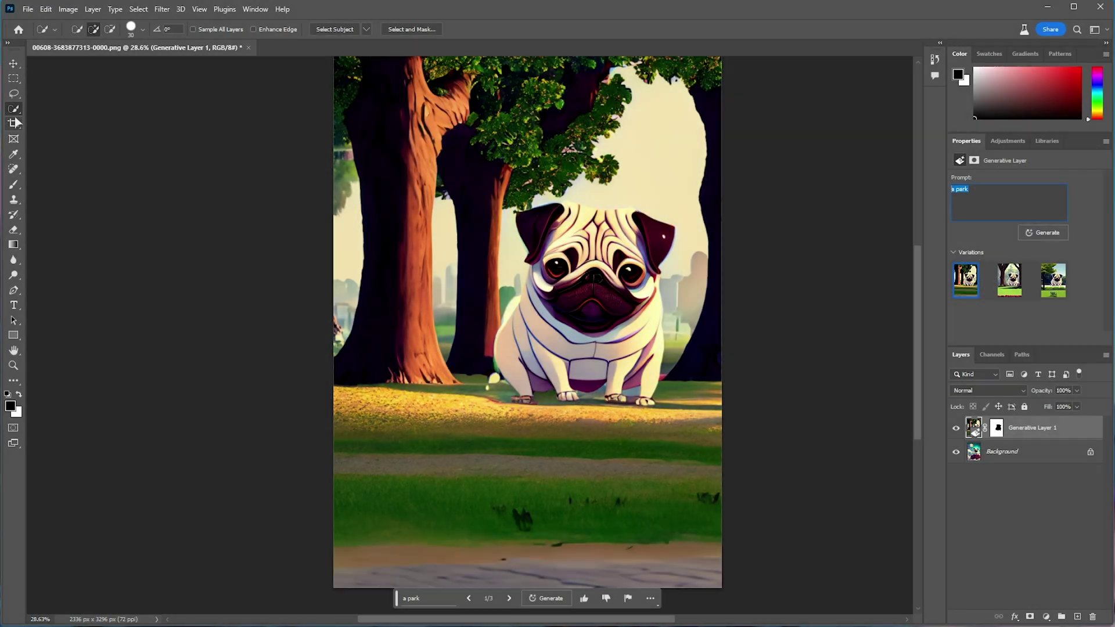
{"action": "left_click_drag", "start_coordinate": [424, 198], "coordinate": [362, 277]}
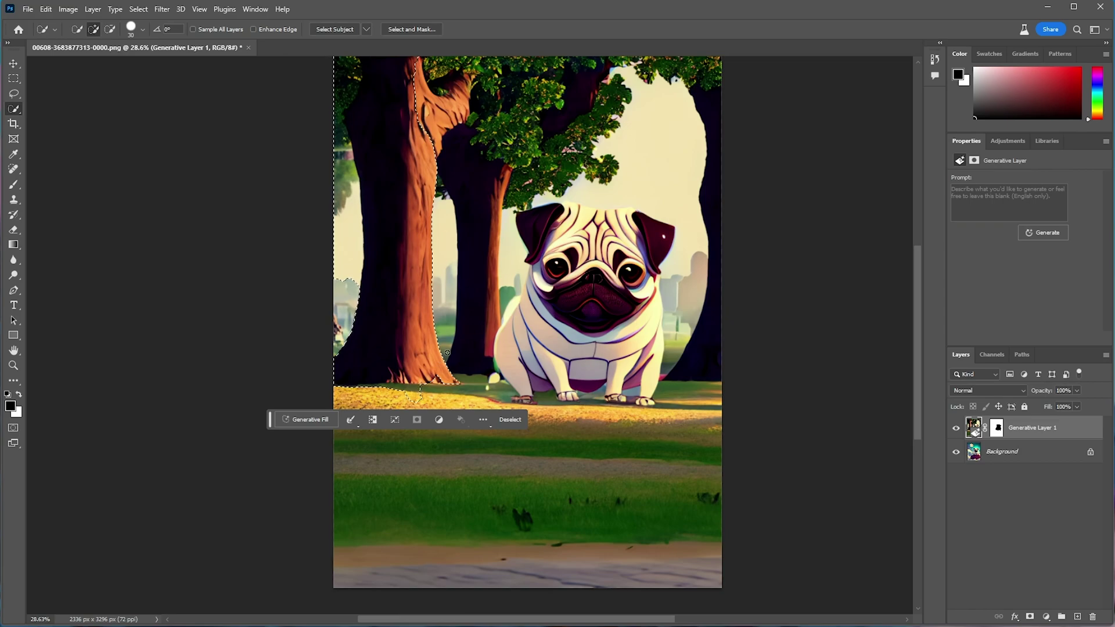
{"action": "mouse_move", "coordinate": [418, 82]}
{"action": "left_mouse_down"}
{"action": "mouse_move", "coordinate": [442, 138]}
{"action": "mouse_move", "coordinate": [474, 173]}
{"action": "left_mouse_up"}
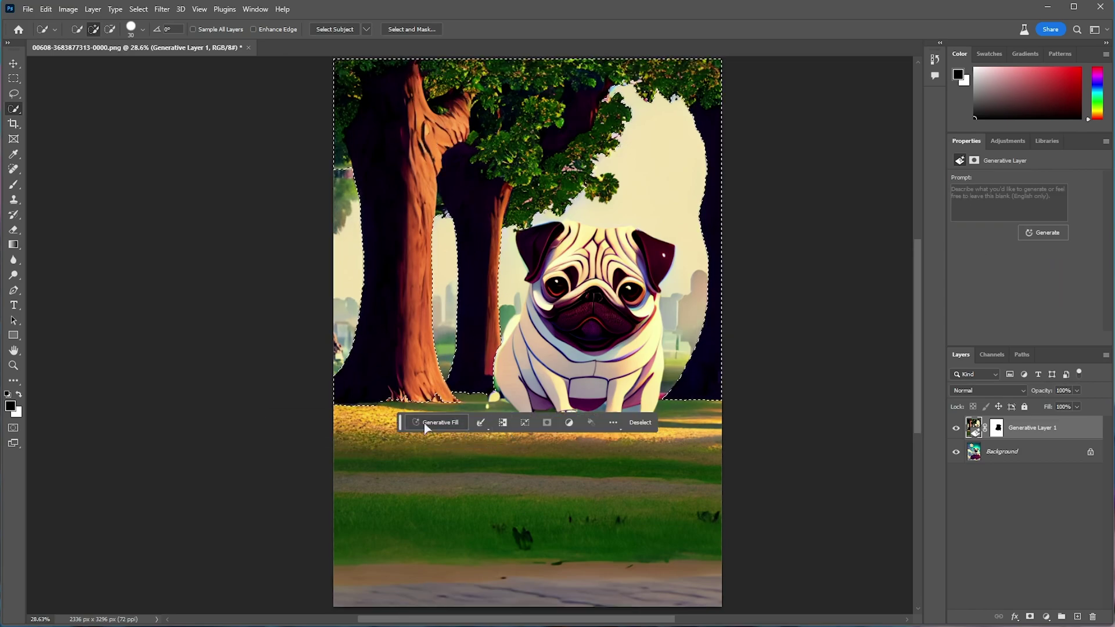
{"action": "left_click", "coordinate": [424, 423]}
{"action": "type", "text": "Sk"}
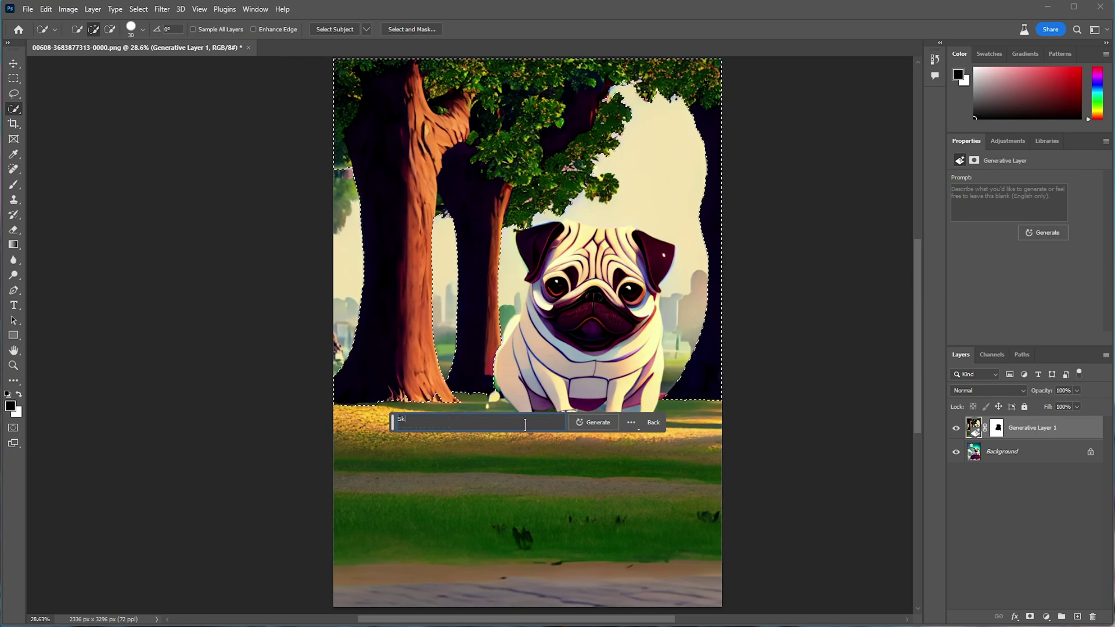
{"action": "type", "text": "yscrapers"}
{"action": "left_click", "coordinate": [593, 422]}
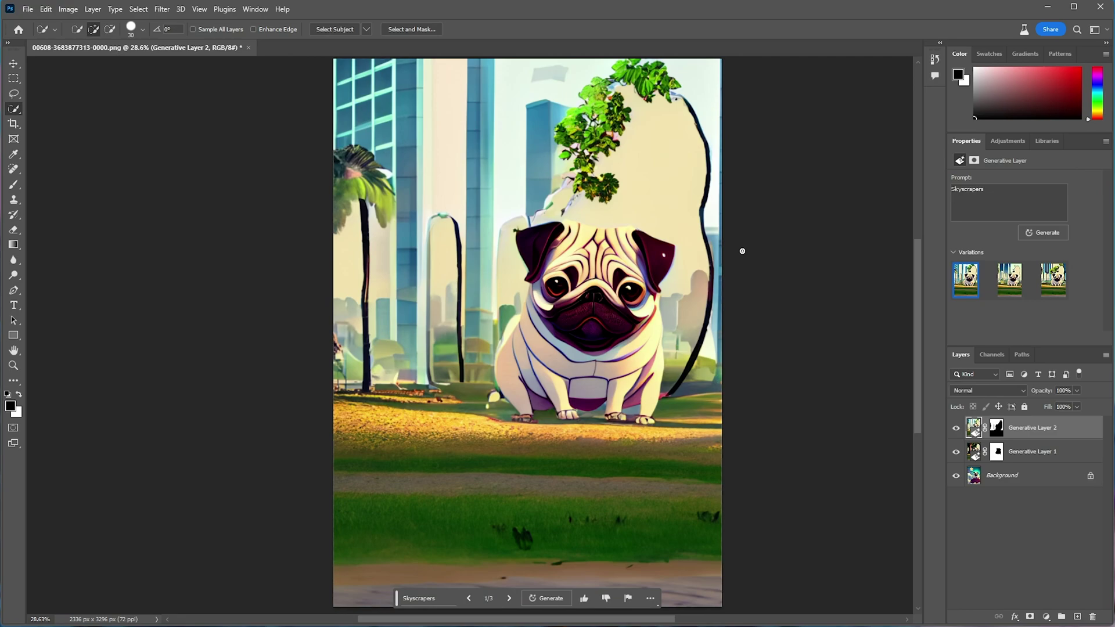
{"action": "scroll", "coordinate": [742, 251], "scroll_direction": "down", "scroll_amount": 1}
{"action": "scroll", "coordinate": [751, 269], "scroll_direction": "up", "scroll_amount": 1}
{"action": "left_click", "coordinate": [1022, 288]}
{"action": "left_click", "coordinate": [1053, 283]}
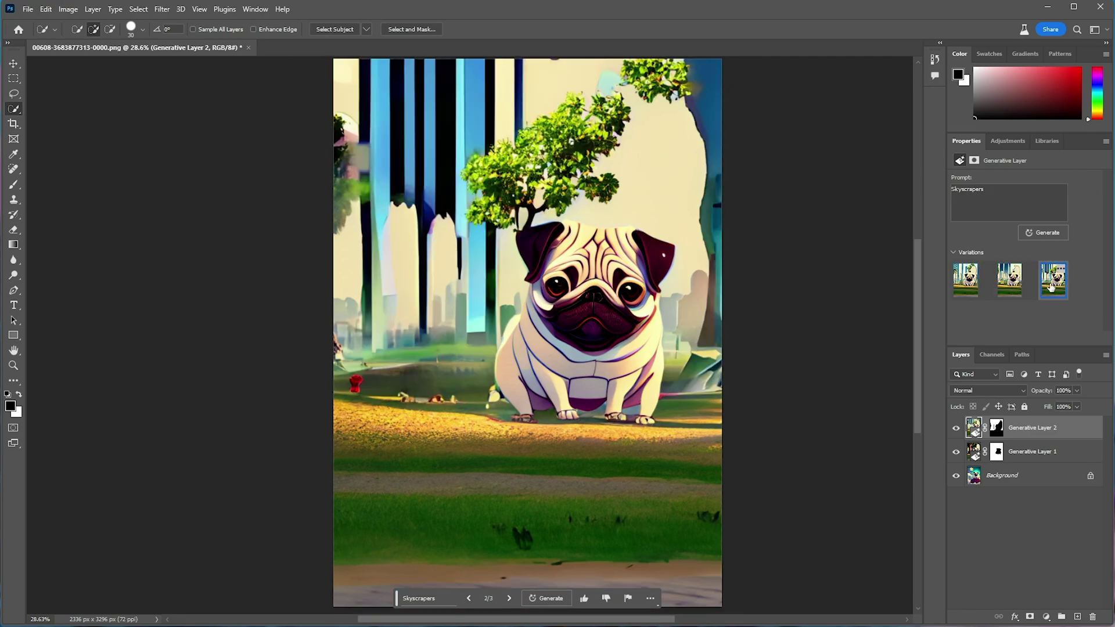
{"action": "left_click", "coordinate": [965, 280]}
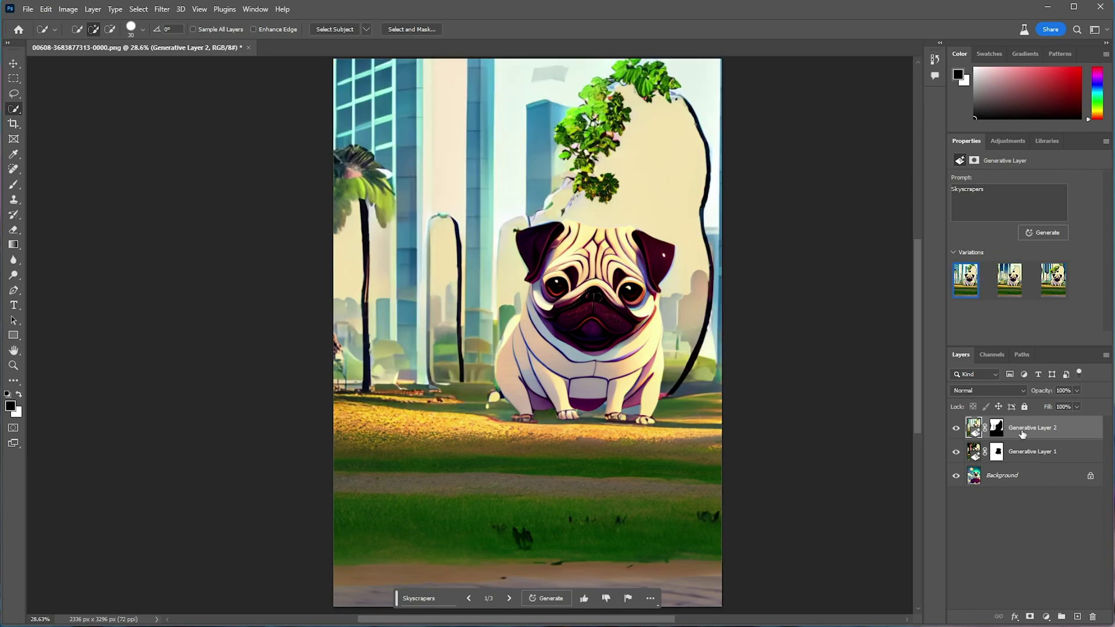
{"action": "key", "text": "Delete"}
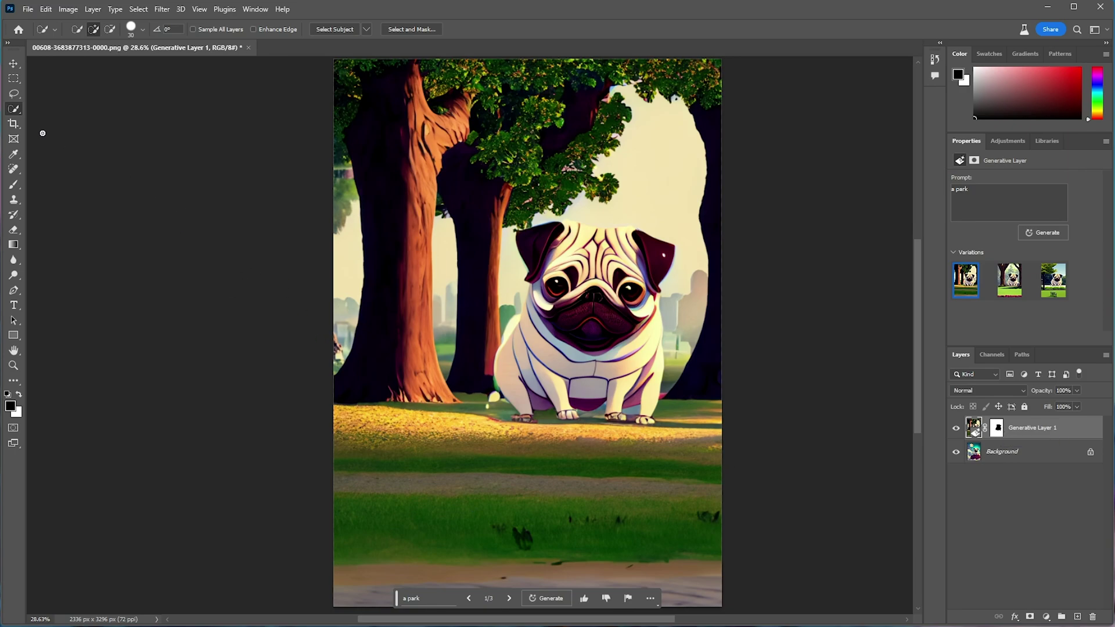
- Lasso a small spot on the grass below the pug and generate 'Tennis ball' there
{"action": "key", "text": "l"}
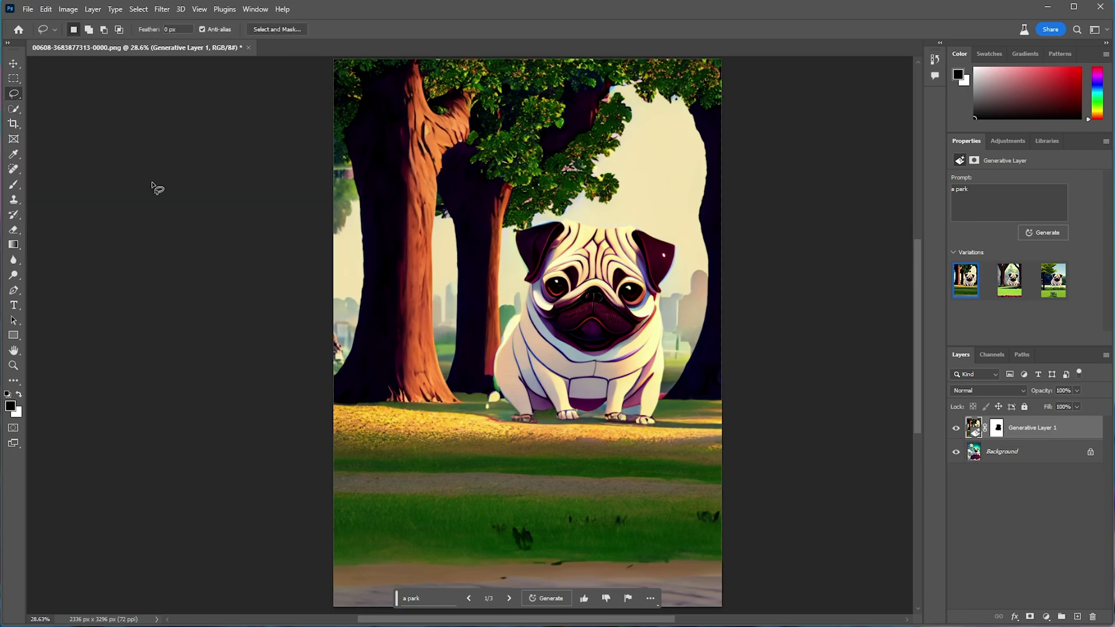
{"action": "left_click_drag", "start_coordinate": [450, 430], "coordinate": [452, 431]}
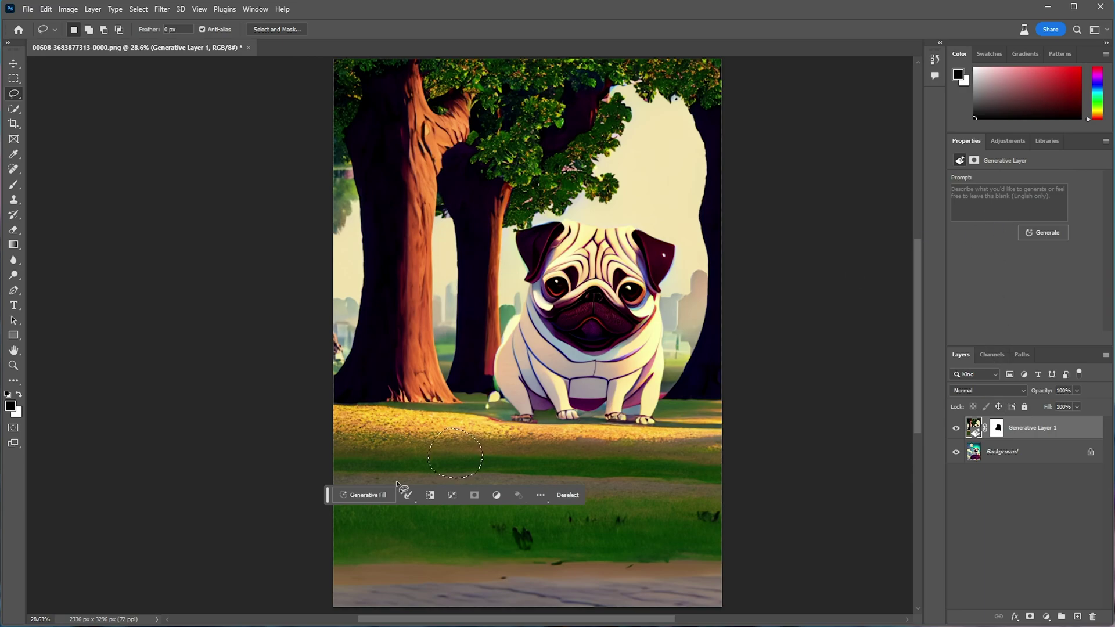
{"action": "left_click", "coordinate": [364, 495]}
{"action": "type", "text": "Tennis ball"}
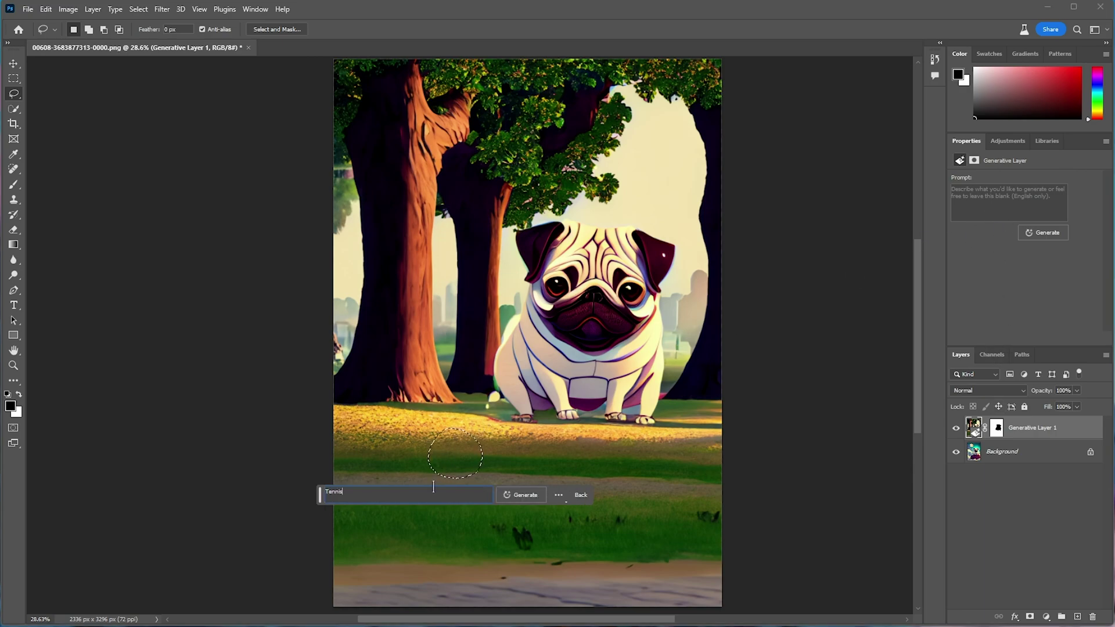
{"action": "left_click", "coordinate": [522, 495]}
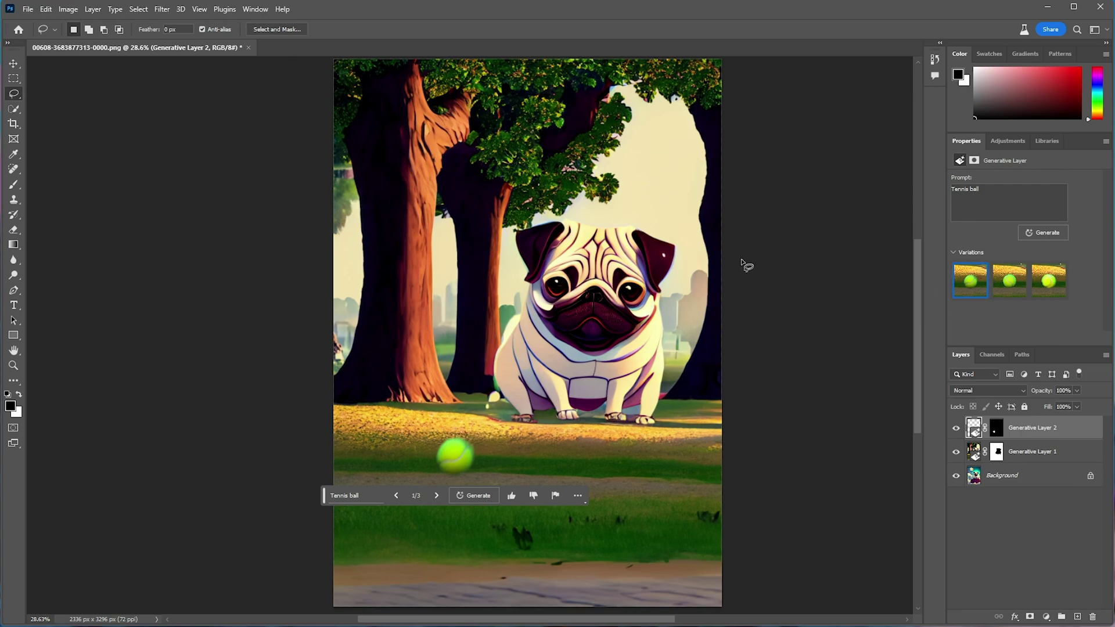
- Compare the three tennis ball variations, keep variation 2, and select the Background layer
{"action": "left_click", "coordinate": [1051, 285]}
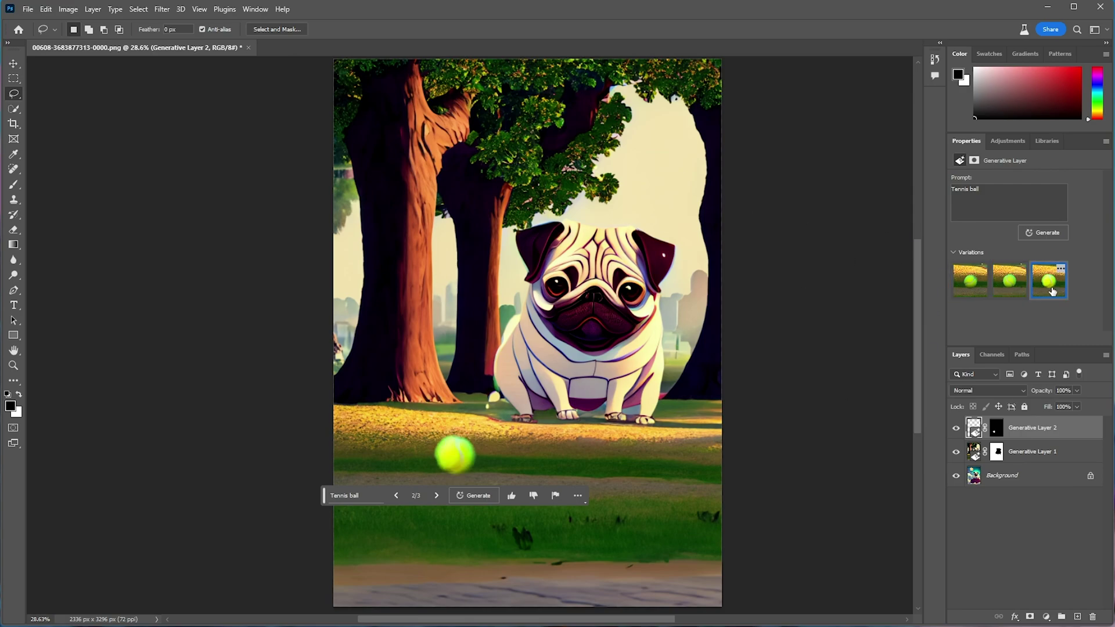
{"action": "left_click", "coordinate": [1009, 283]}
{"action": "left_click", "coordinate": [1049, 281]}
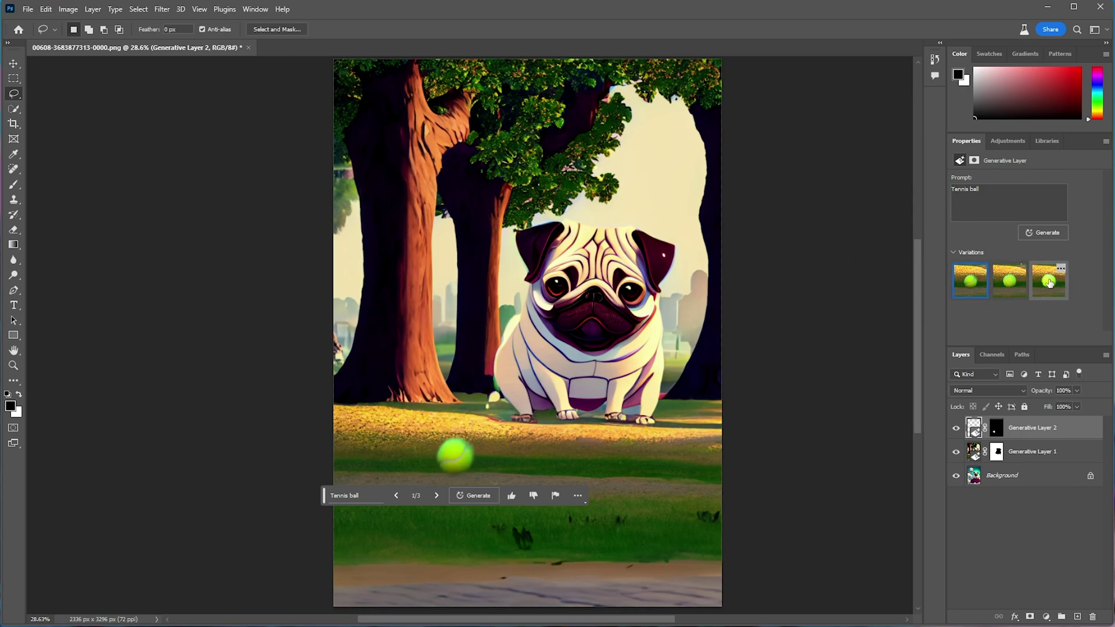
{"action": "left_click", "coordinate": [972, 291]}
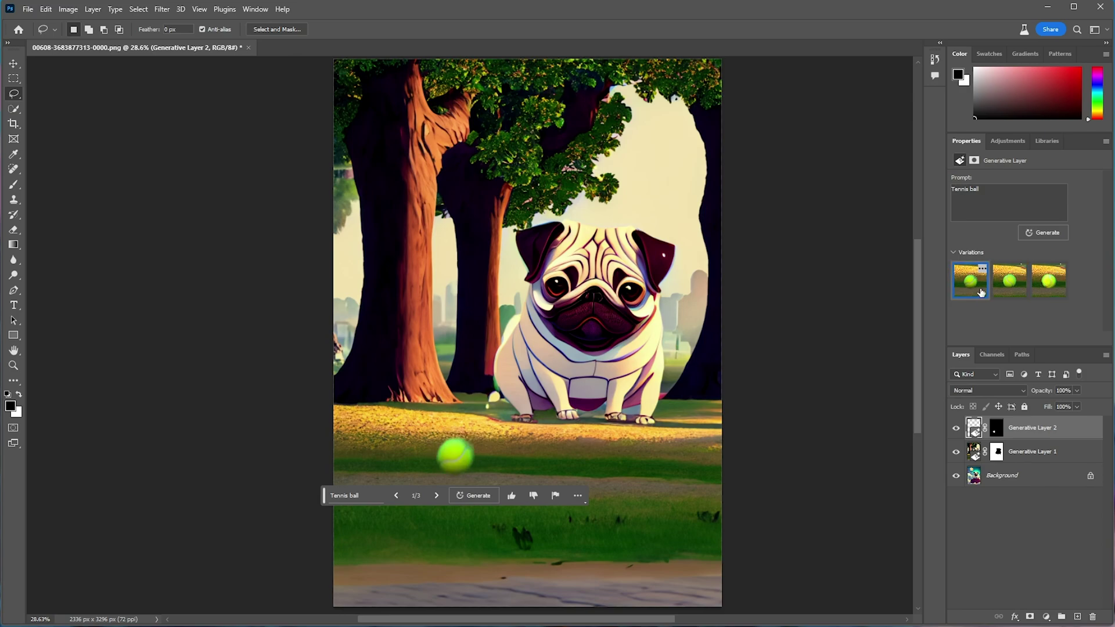
{"action": "left_click", "coordinate": [1001, 294]}
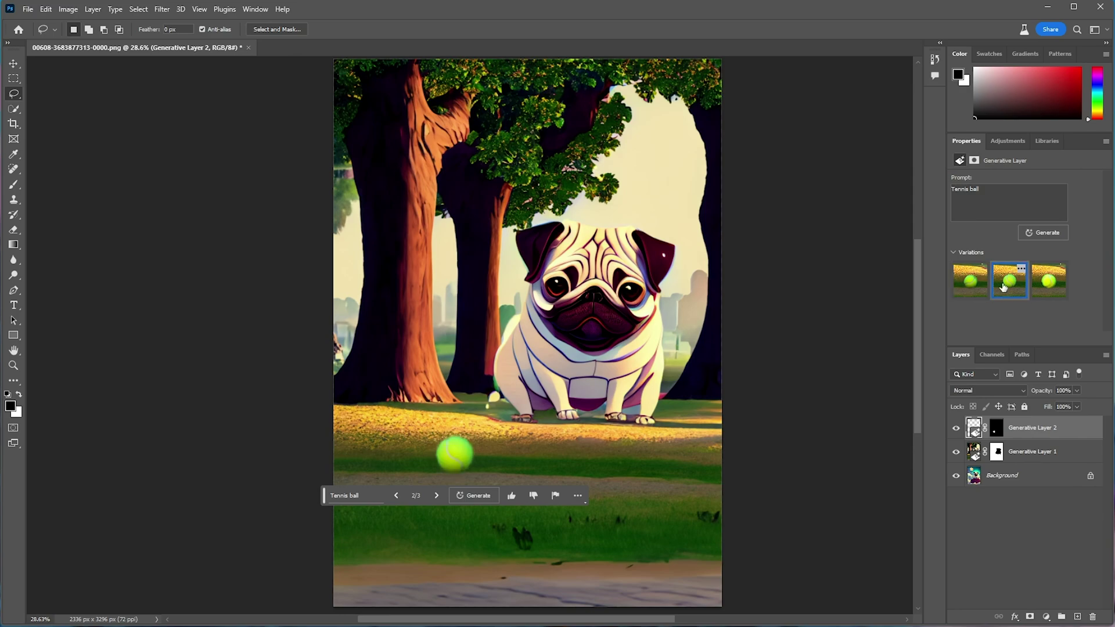
{"action": "scroll", "coordinate": [429, 481], "scroll_direction": "left", "scroll_amount": 3}
{"action": "scroll", "coordinate": [428, 481], "scroll_direction": "right", "scroll_amount": 3}
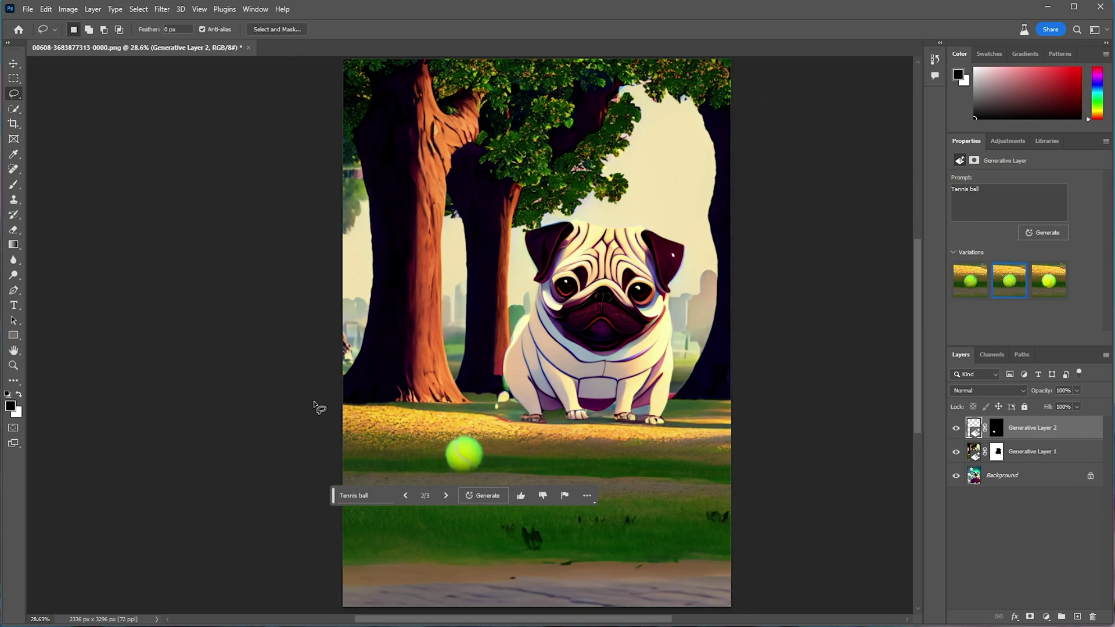
{"action": "key", "text": "v"}
{"action": "left_click", "coordinate": [996, 478]}
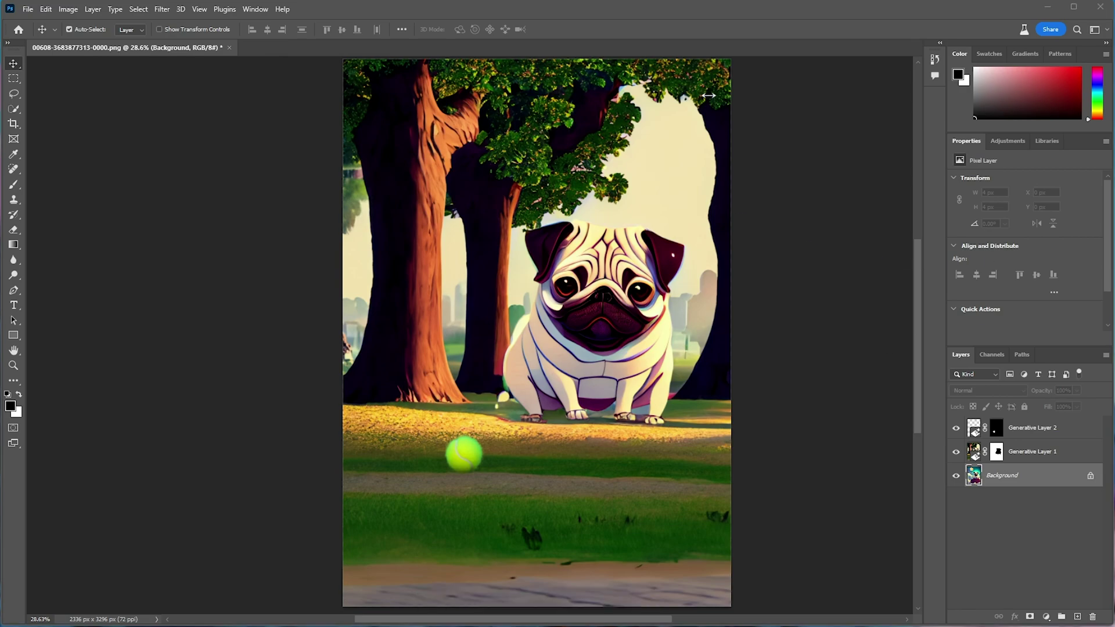
- Crop the canvas to a 1:1 square of 3066 × 3066 px with the park image centered
{"action": "left_click", "coordinate": [707, 11]}
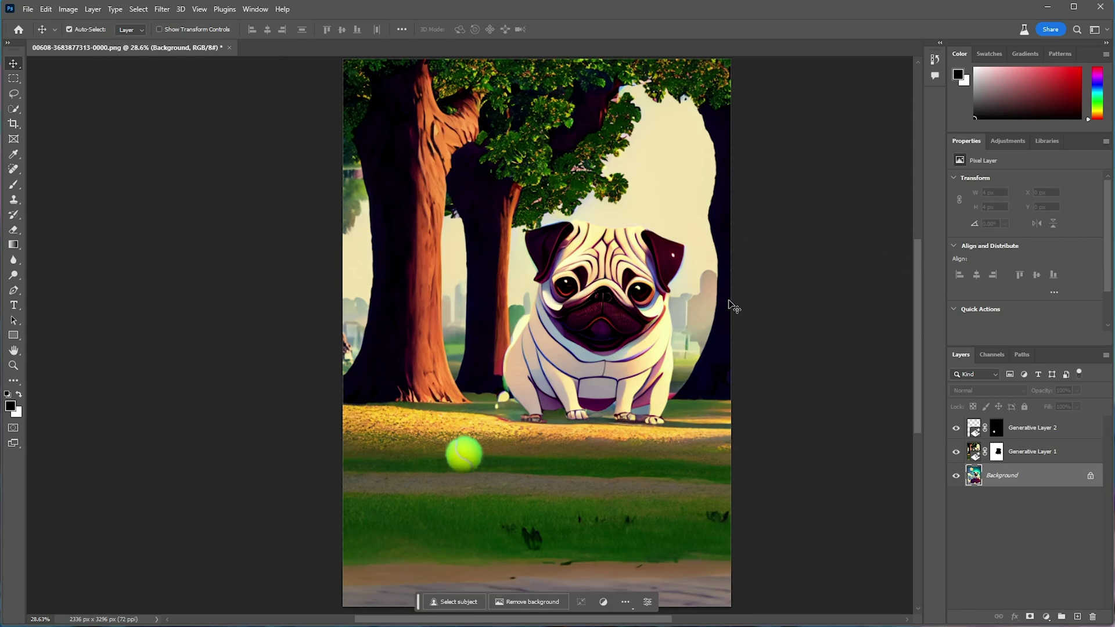
{"action": "key", "text": "c"}
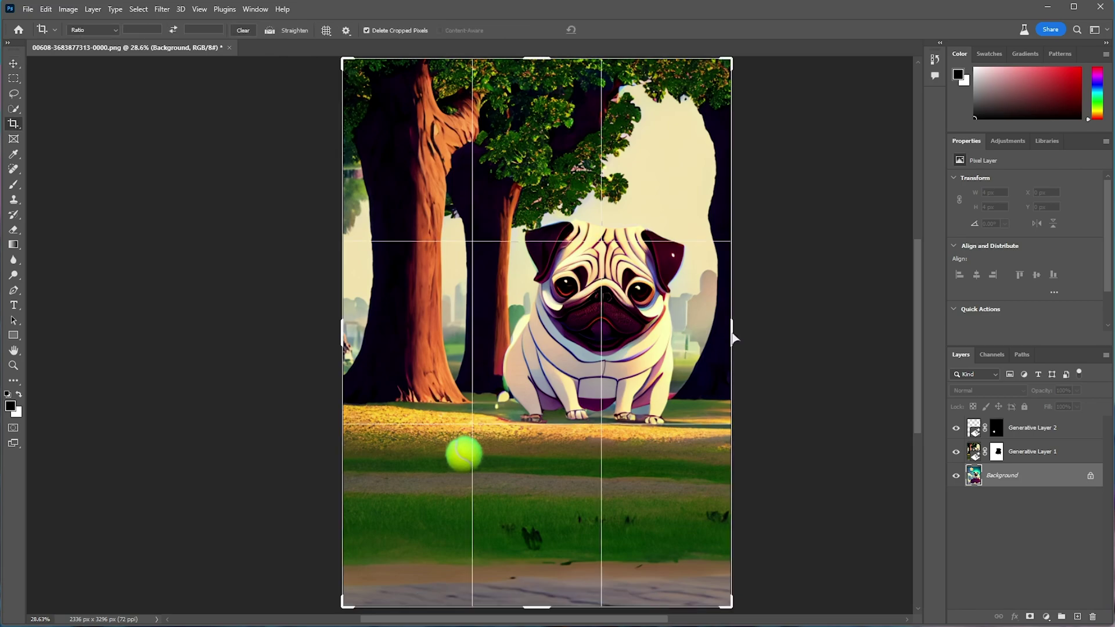
{"action": "left_click_drag", "start_coordinate": [733, 338], "coordinate": [814, 328]}
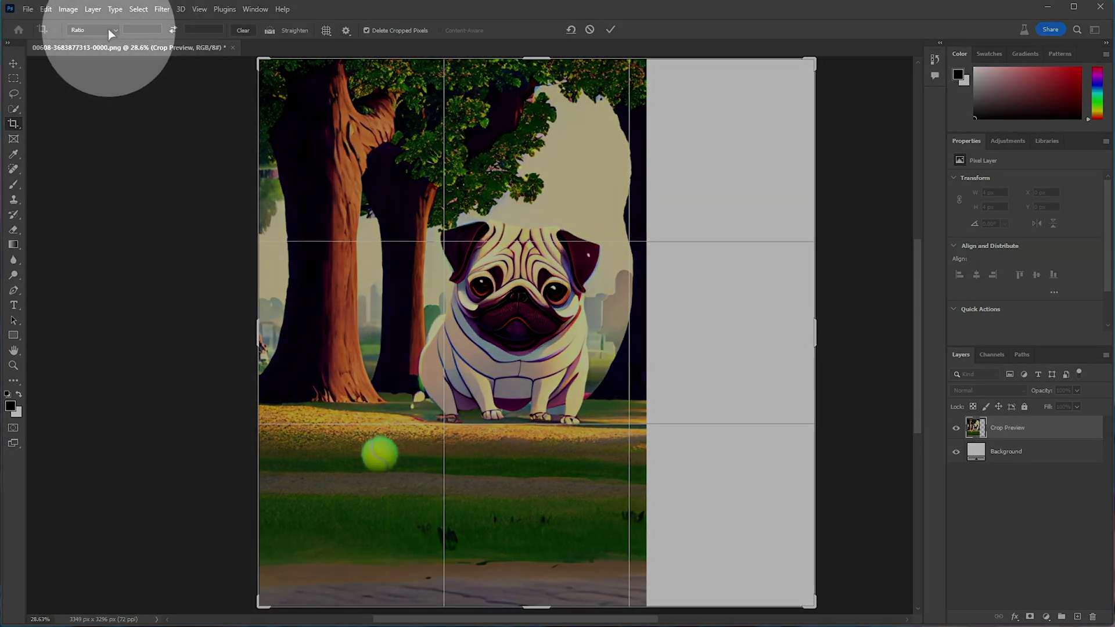
{"action": "left_click", "coordinate": [108, 29]}
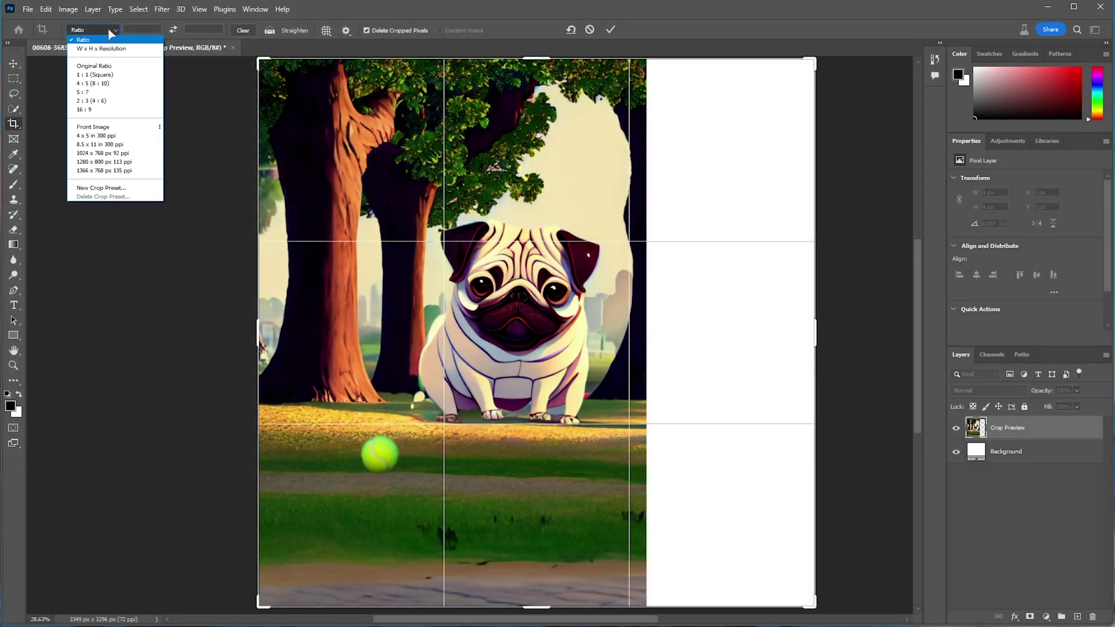
{"action": "left_click", "coordinate": [110, 76]}
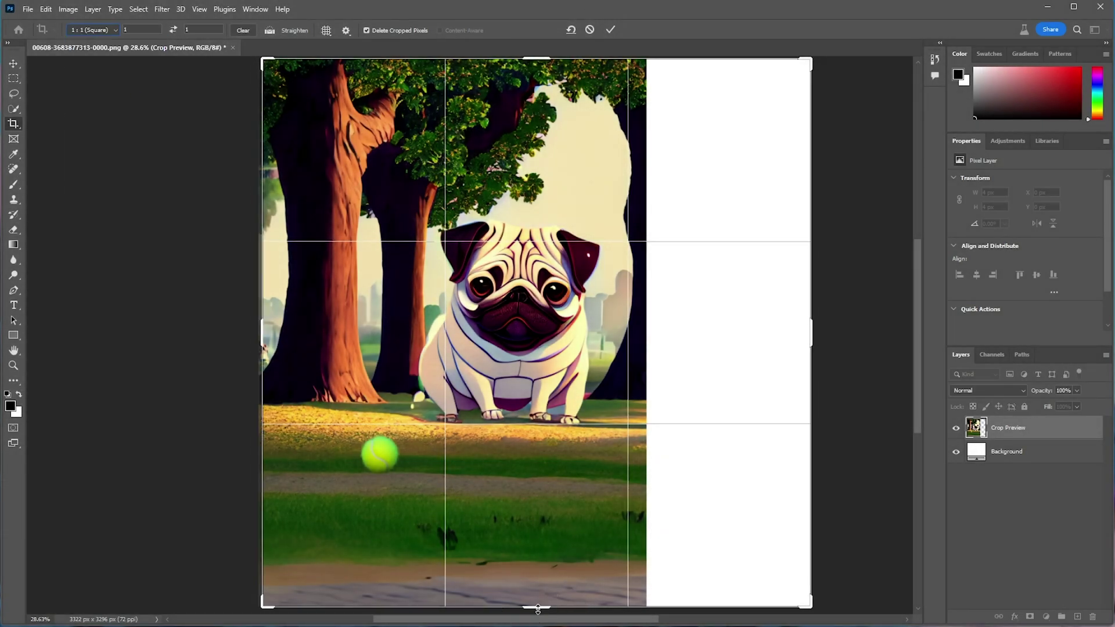
{"action": "left_click_drag", "start_coordinate": [538, 609], "coordinate": [608, 468]}
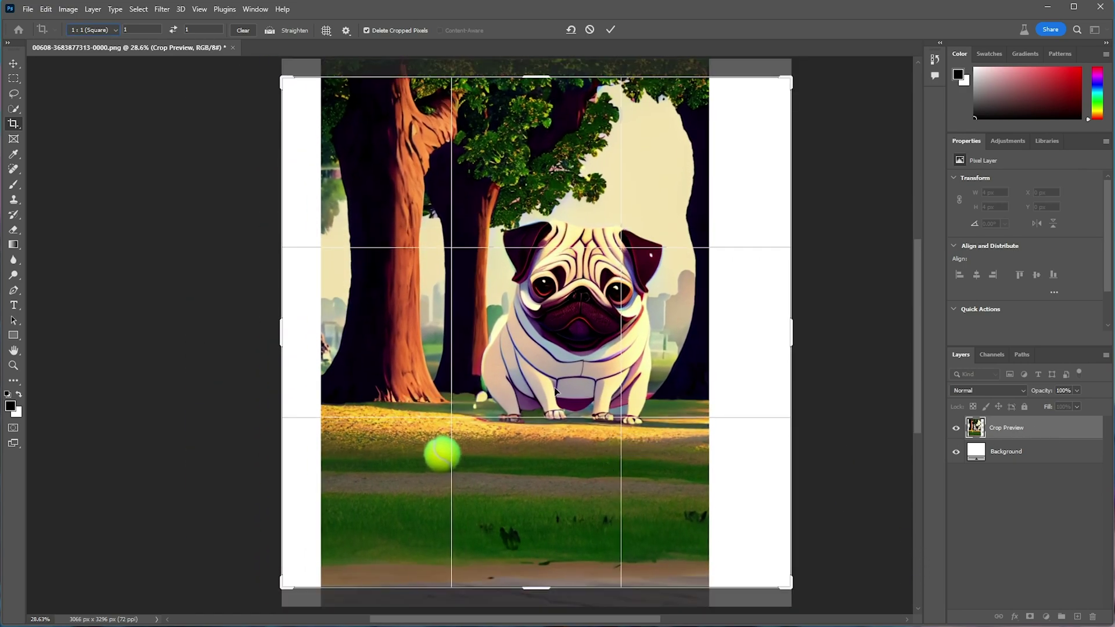
{"action": "left_click_drag", "start_coordinate": [555, 391], "coordinate": [557, 392]}
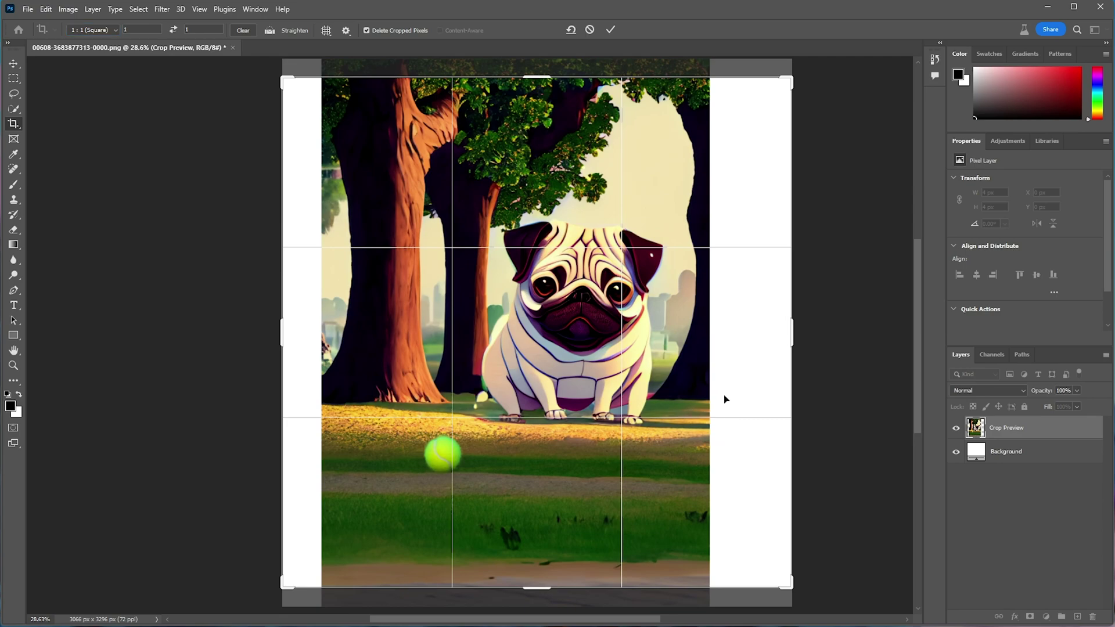
{"action": "key", "text": "Return"}
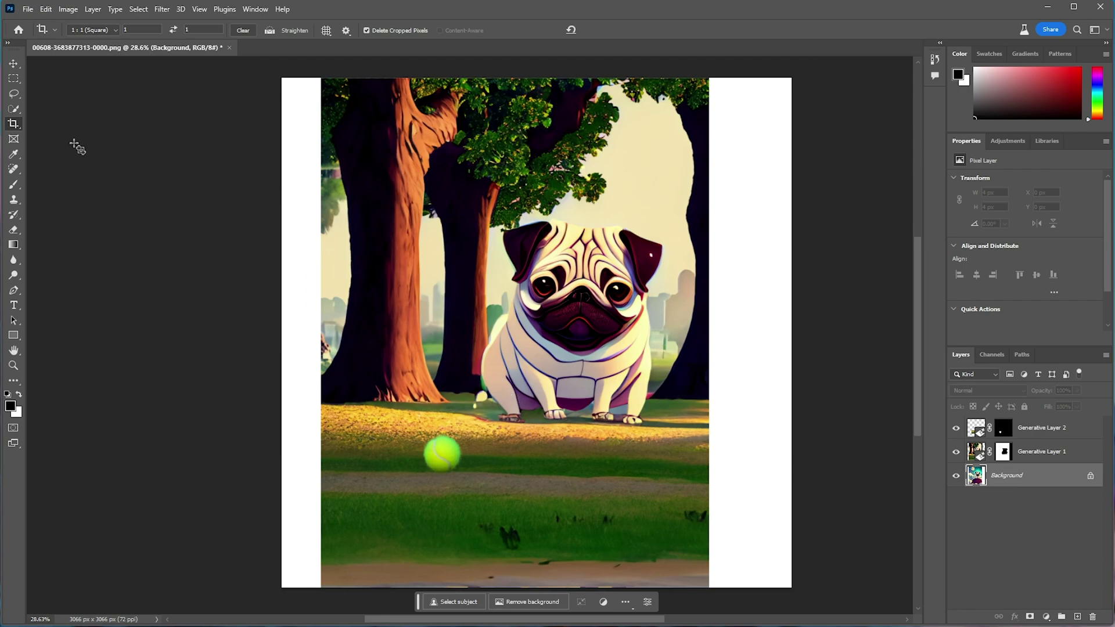
- Fill the right white strip with park scenery using an empty-prompt Generative Fill
{"action": "left_click", "coordinate": [19, 83]}
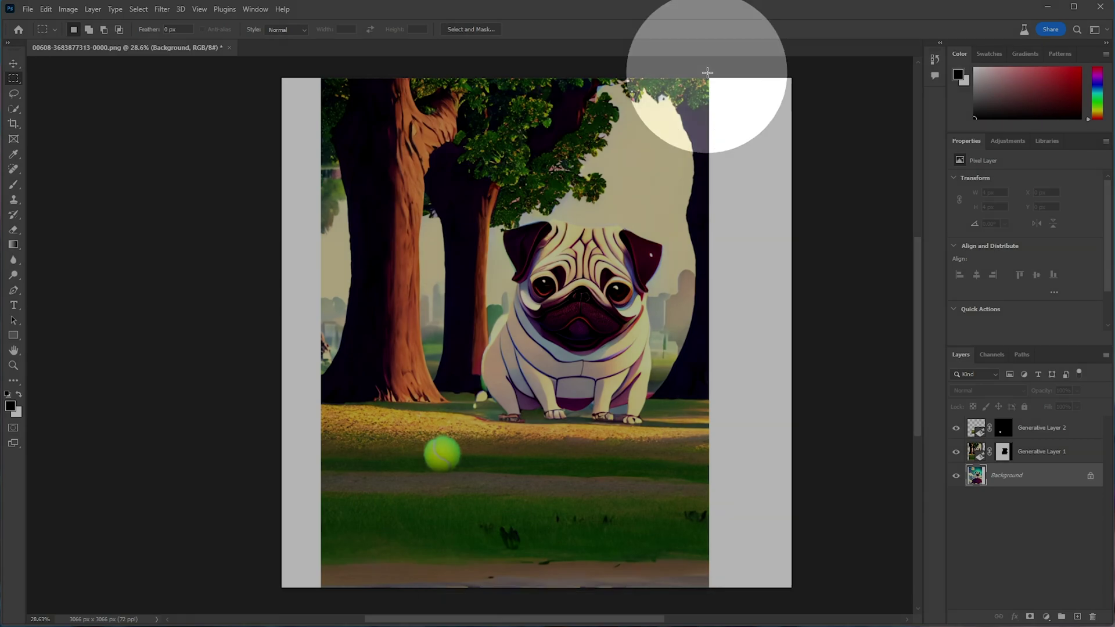
{"action": "left_click_drag", "start_coordinate": [706, 72], "coordinate": [821, 588]}
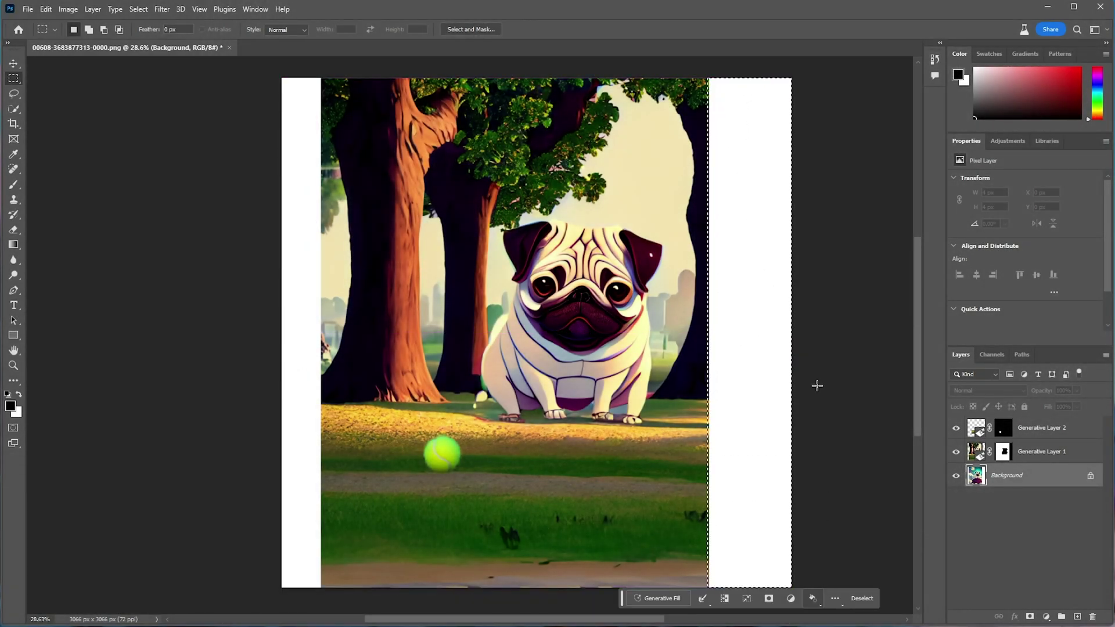
{"action": "left_click", "coordinate": [665, 598]}
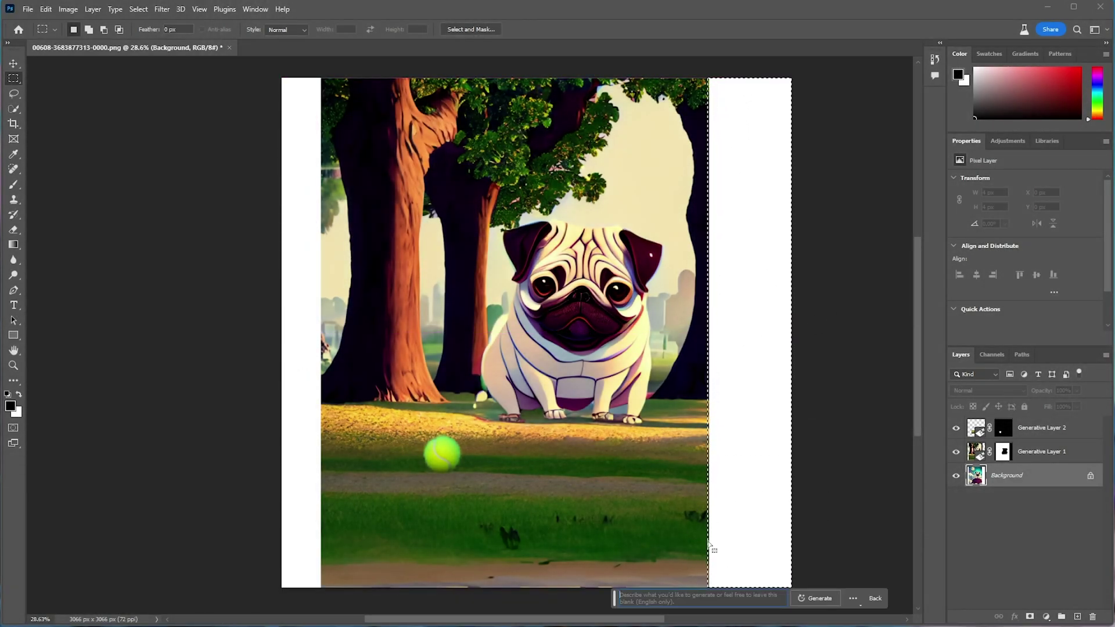
{"action": "left_click", "coordinate": [828, 604]}
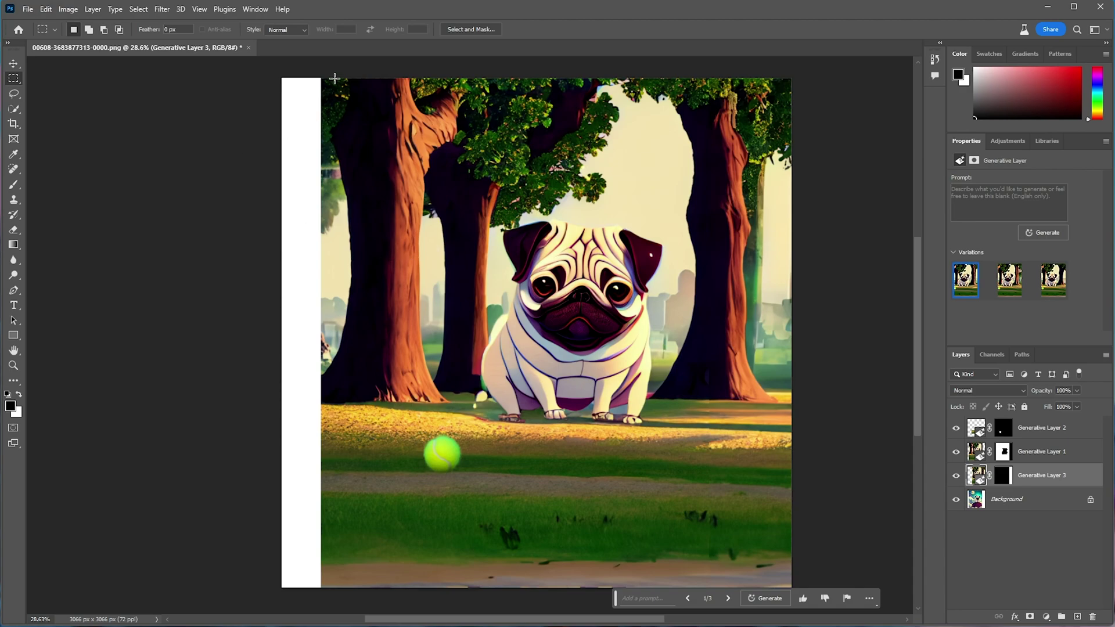
- Fill the left white strip the same way and keep variation 3
{"action": "left_click_drag", "start_coordinate": [325, 73], "coordinate": [273, 607]}
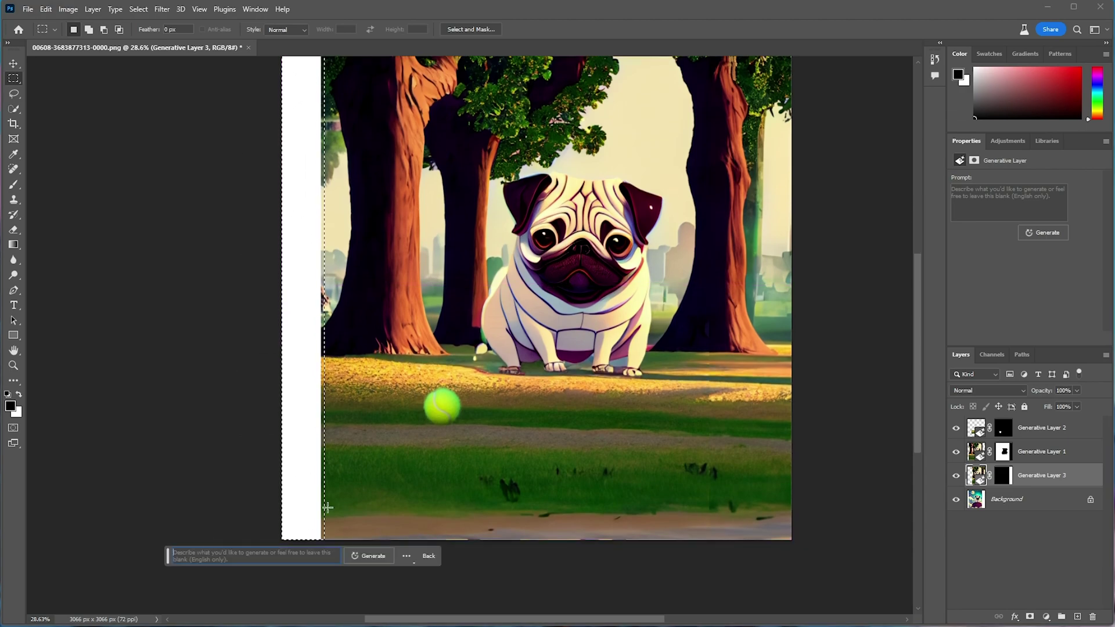
{"action": "left_click", "coordinate": [387, 556]}
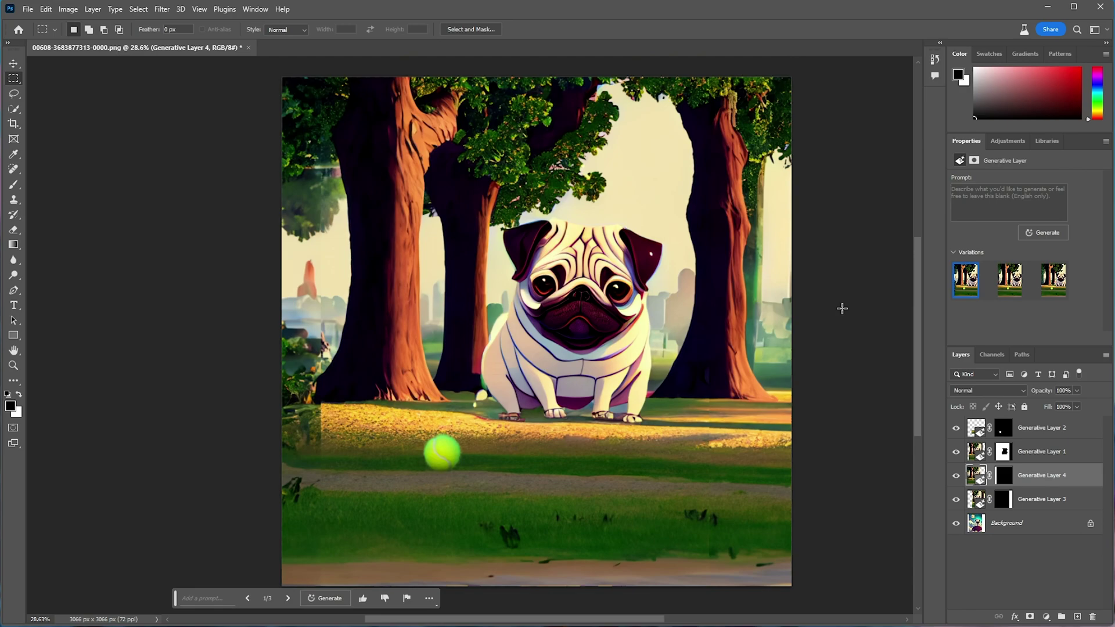
{"action": "left_click", "coordinate": [1010, 281]}
{"action": "left_click", "coordinate": [1050, 288]}
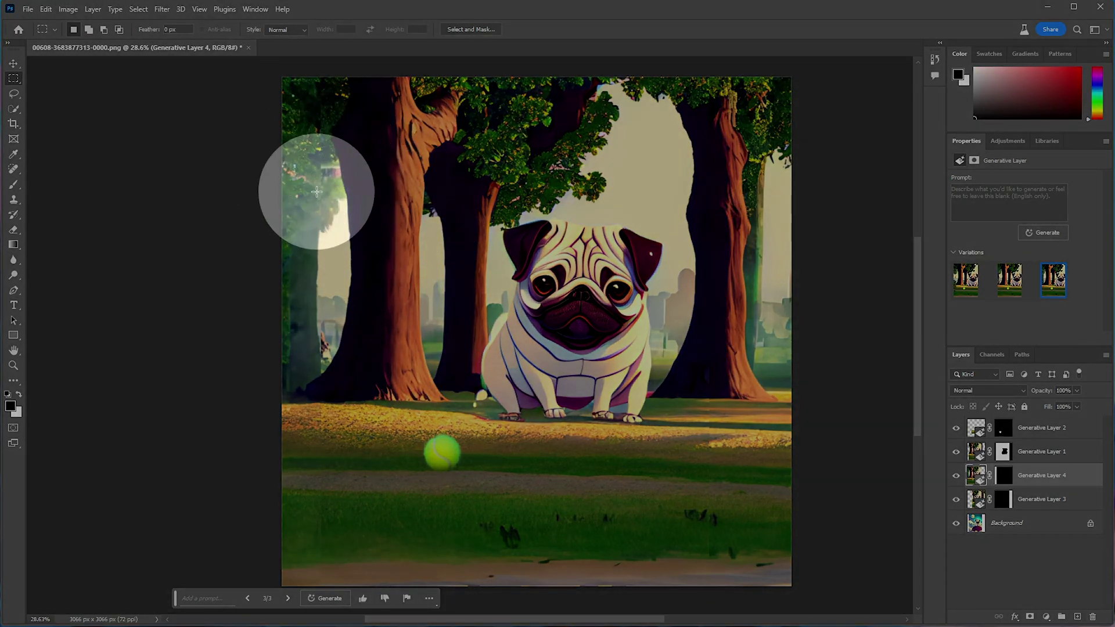
{"action": "scroll", "coordinate": [384, 180], "scroll_direction": "left", "scroll_amount": 2}
{"action": "scroll", "coordinate": [395, 175], "scroll_direction": "up", "scroll_amount": 3}
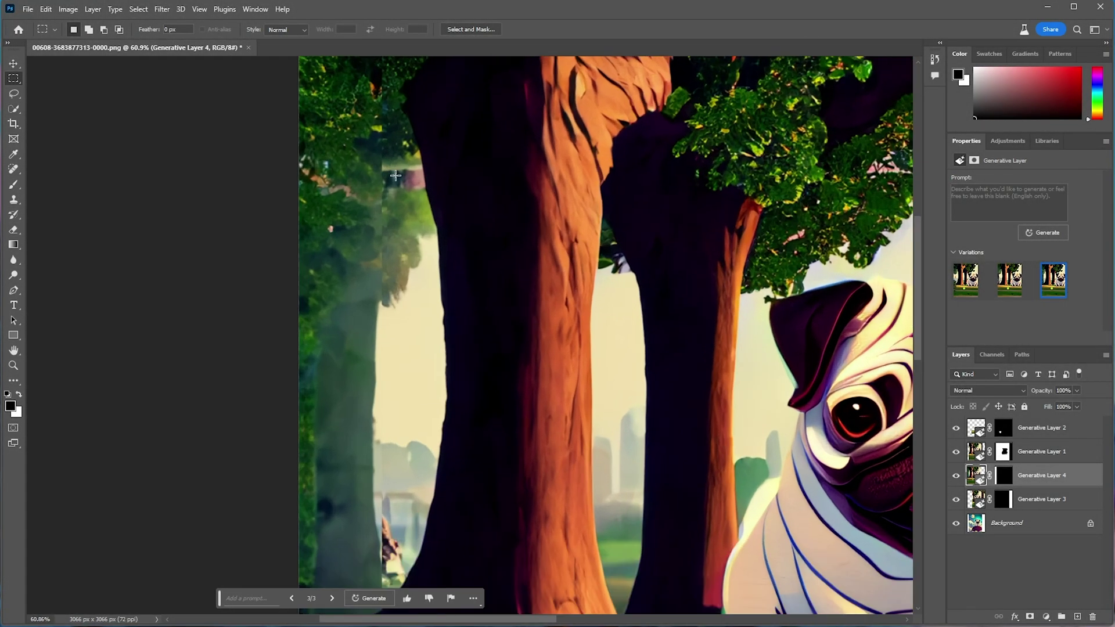
{"action": "scroll", "coordinate": [396, 176], "scroll_direction": "down", "scroll_amount": 5}
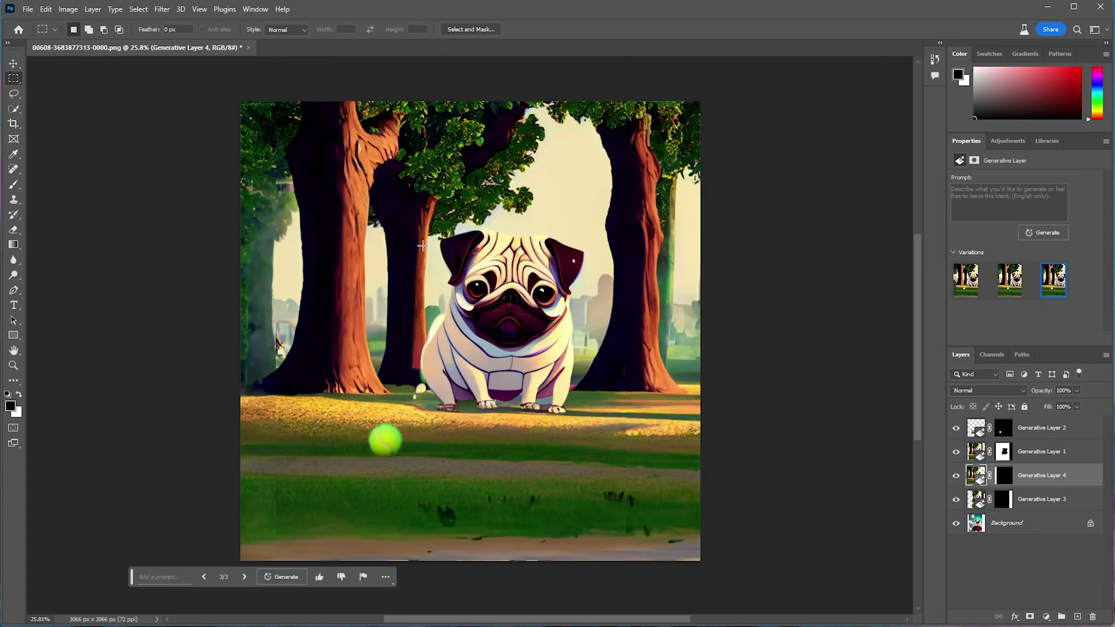
- Generate running people with dogs over the pug area and compare the three variations
{"action": "left_click_drag", "start_coordinate": [399, 228], "coordinate": [594, 424]}
{"action": "left_click", "coordinate": [438, 446]}
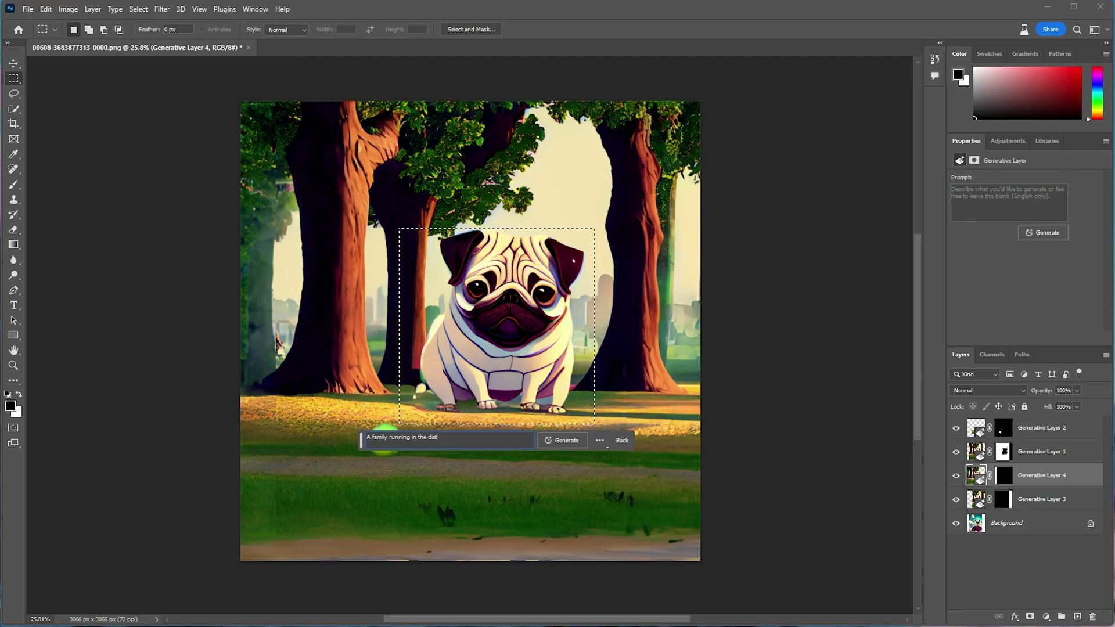
{"action": "key", "text": "Return"}
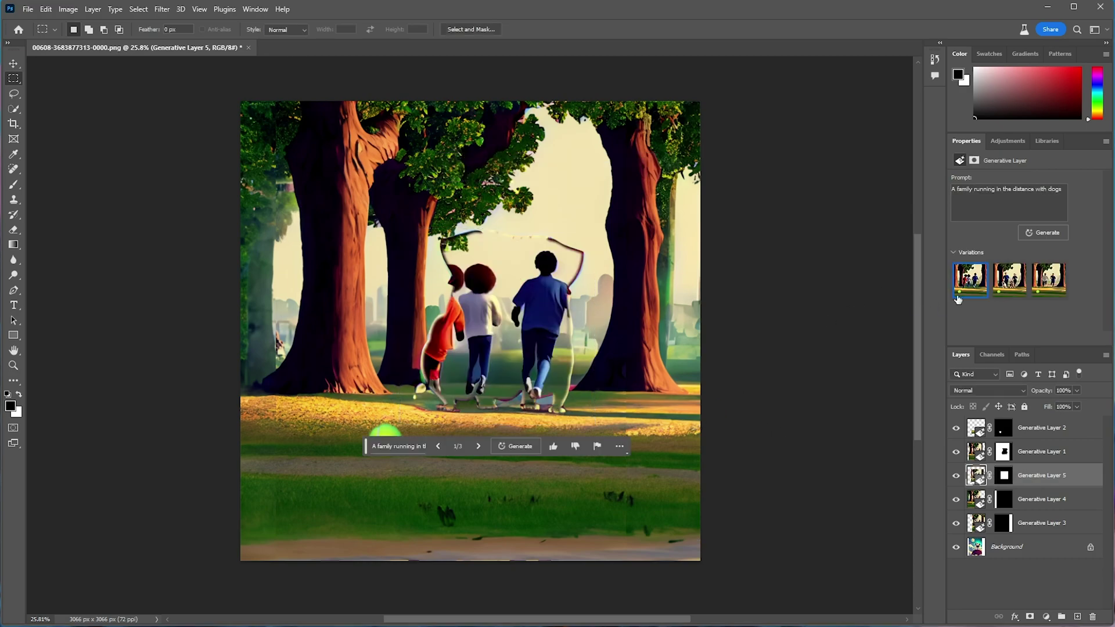
{"action": "left_click", "coordinate": [1009, 287]}
{"action": "left_click", "coordinate": [1053, 290]}
{"action": "left_click", "coordinate": [970, 282]}
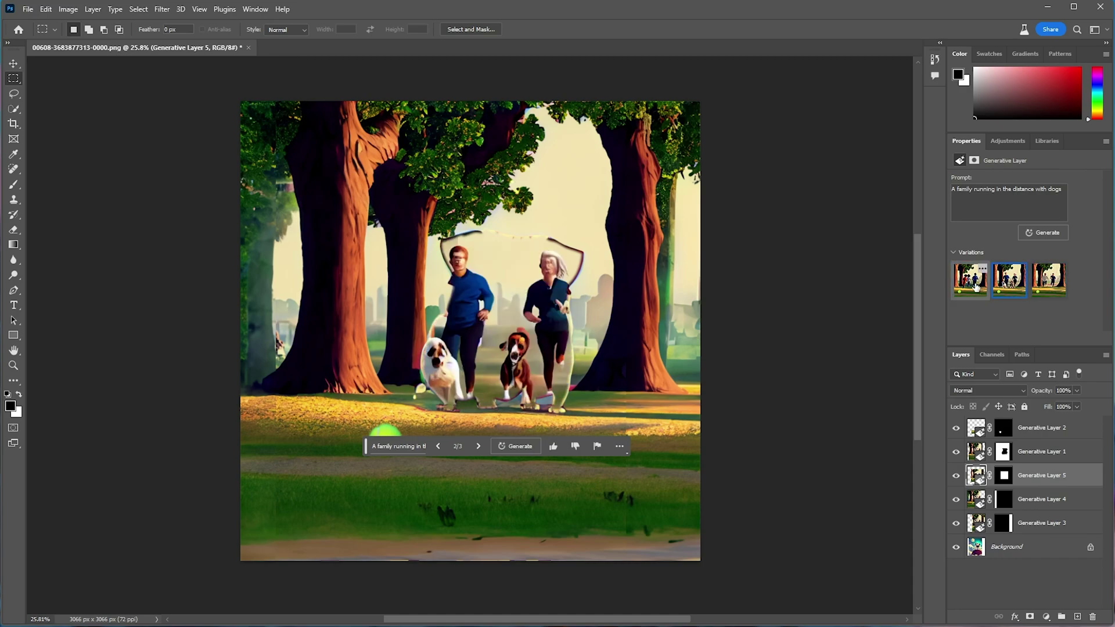
{"action": "left_click", "coordinate": [1052, 290]}
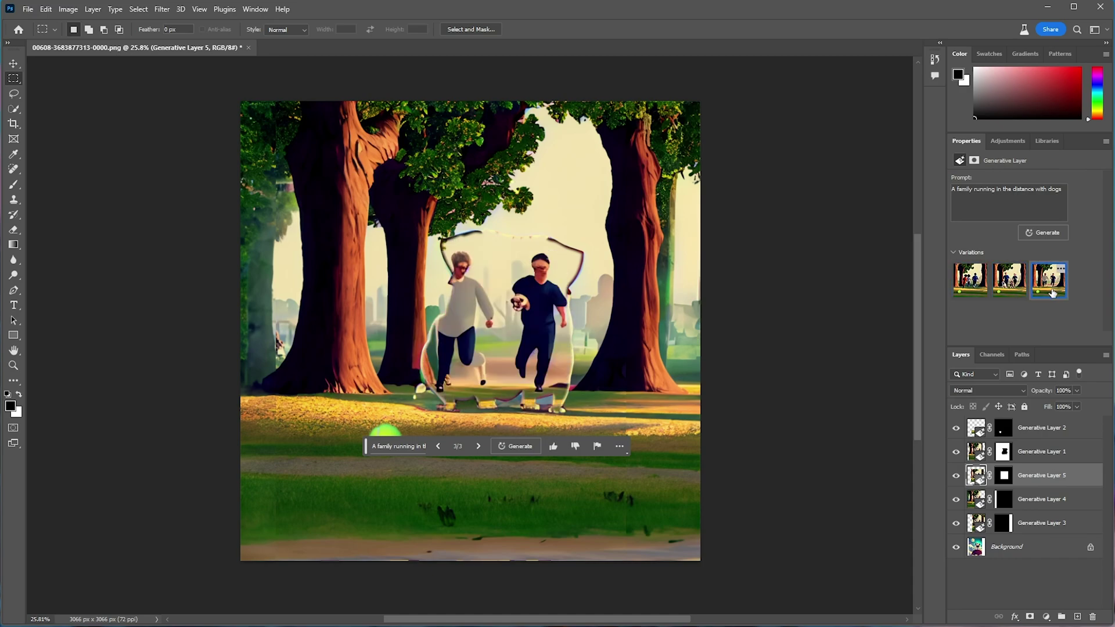
{"action": "left_click", "coordinate": [1010, 289]}
{"action": "left_click", "coordinate": [983, 290]}
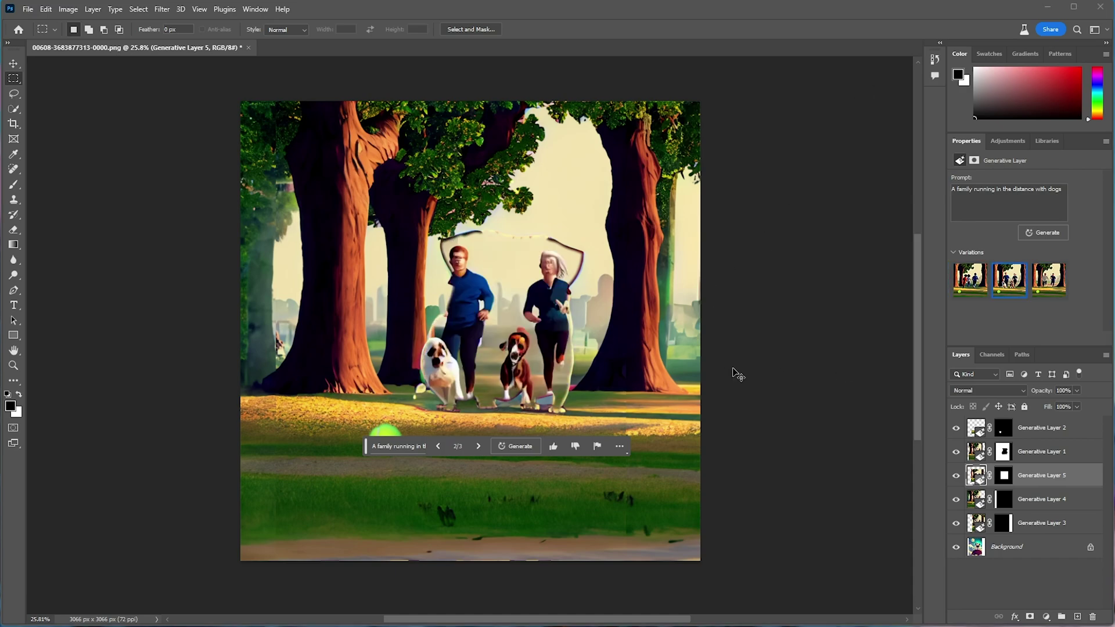
- Undo the family-with-dogs generation and draw a new selection for Generative Fill
{"action": "key", "text": "ctrl+z"}
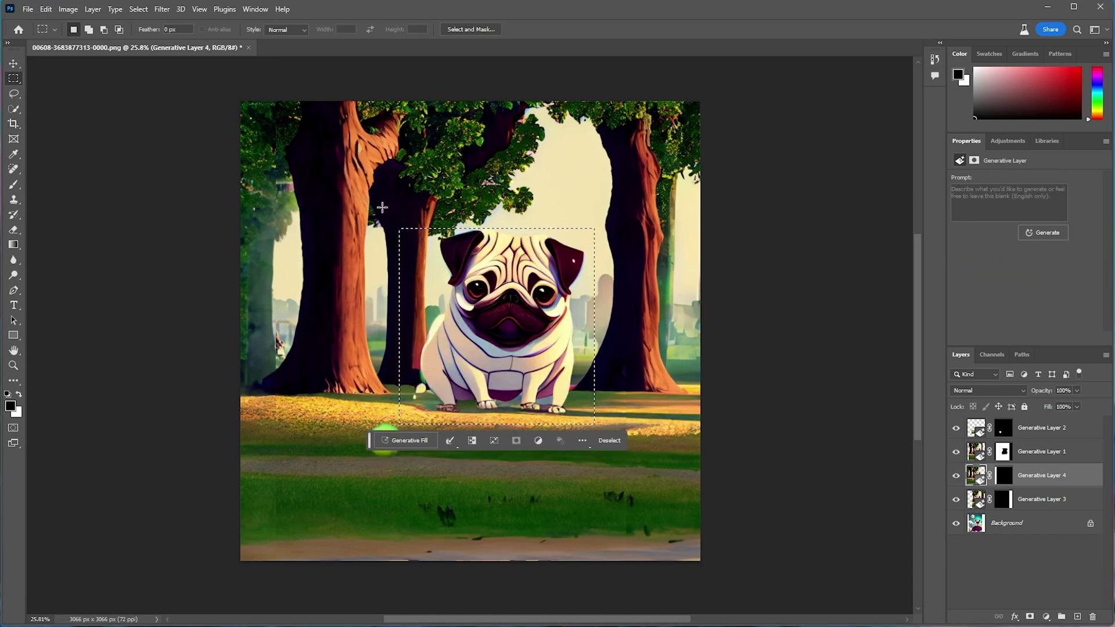
{"action": "left_click_drag", "start_coordinate": [381, 208], "coordinate": [608, 440]}
{"action": "left_click", "coordinate": [406, 456]}
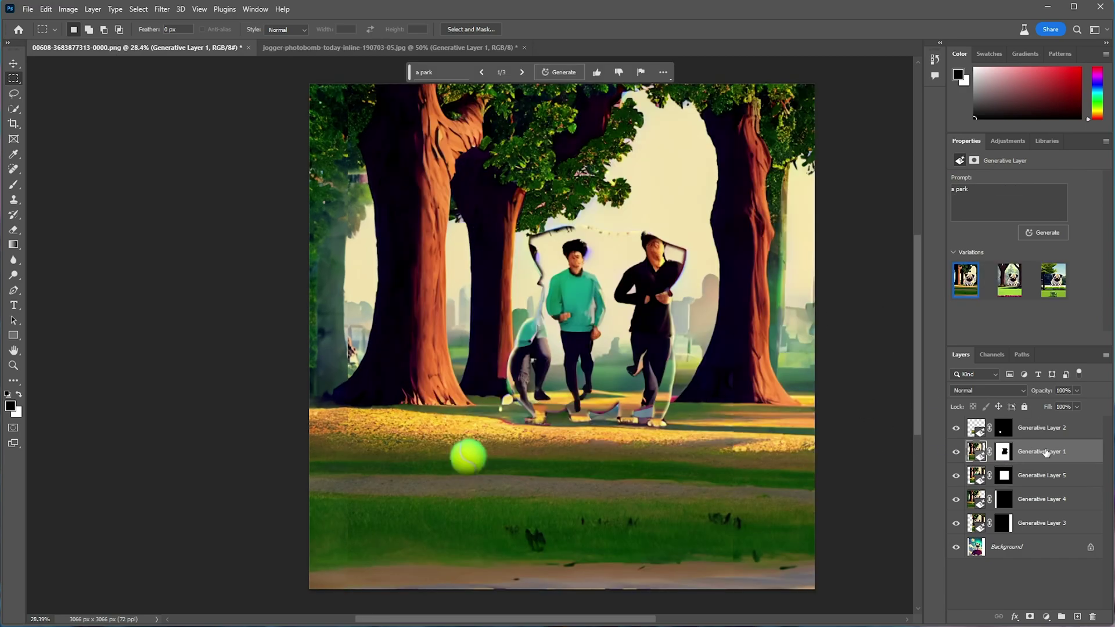
- Paint black at brush size 150 on Generative Layer 1's mask to hide the leftover outline
{"action": "left_click", "coordinate": [1003, 453]}
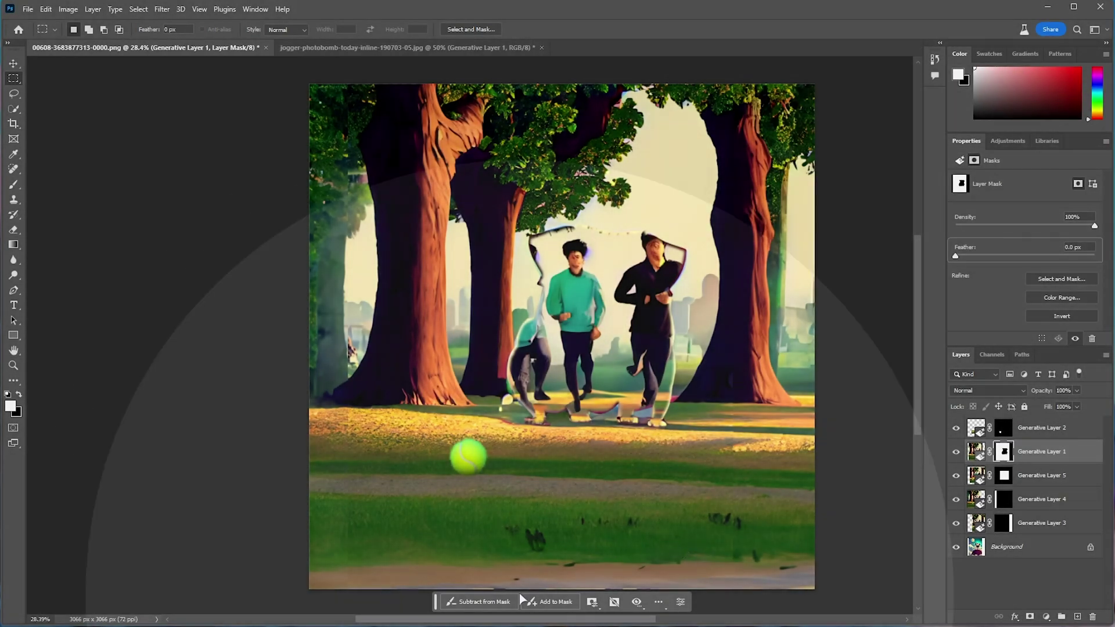
{"action": "left_click", "coordinate": [542, 602]}
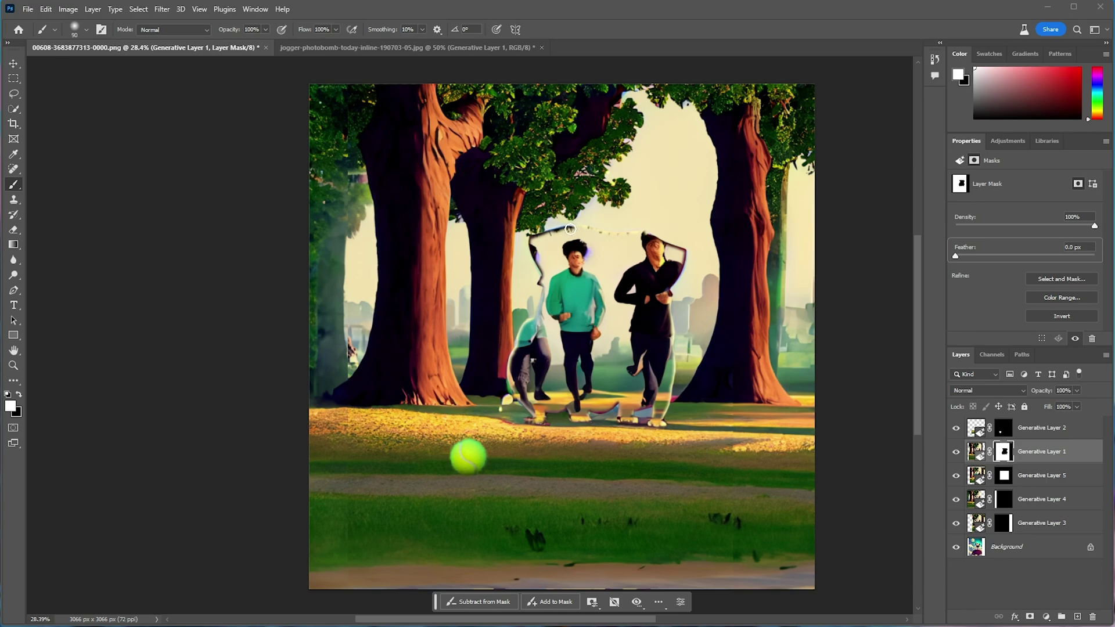
{"action": "key", "text": "bracketright"}
{"action": "key", "text": "bracketright"}
{"action": "key", "text": "bracketright"}
{"action": "mouse_move", "coordinate": [570, 230]}
{"action": "left_mouse_down"}
{"action": "mouse_move", "coordinate": [531, 235]}
{"action": "mouse_move", "coordinate": [539, 283]}
{"action": "left_mouse_up"}
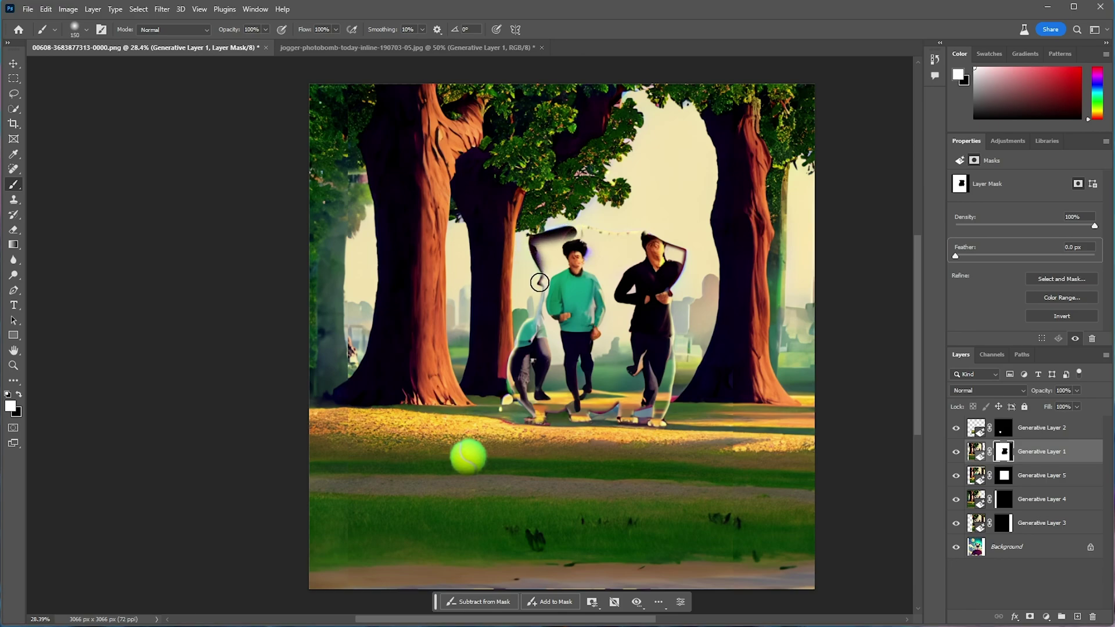
{"action": "left_click", "coordinate": [482, 602]}
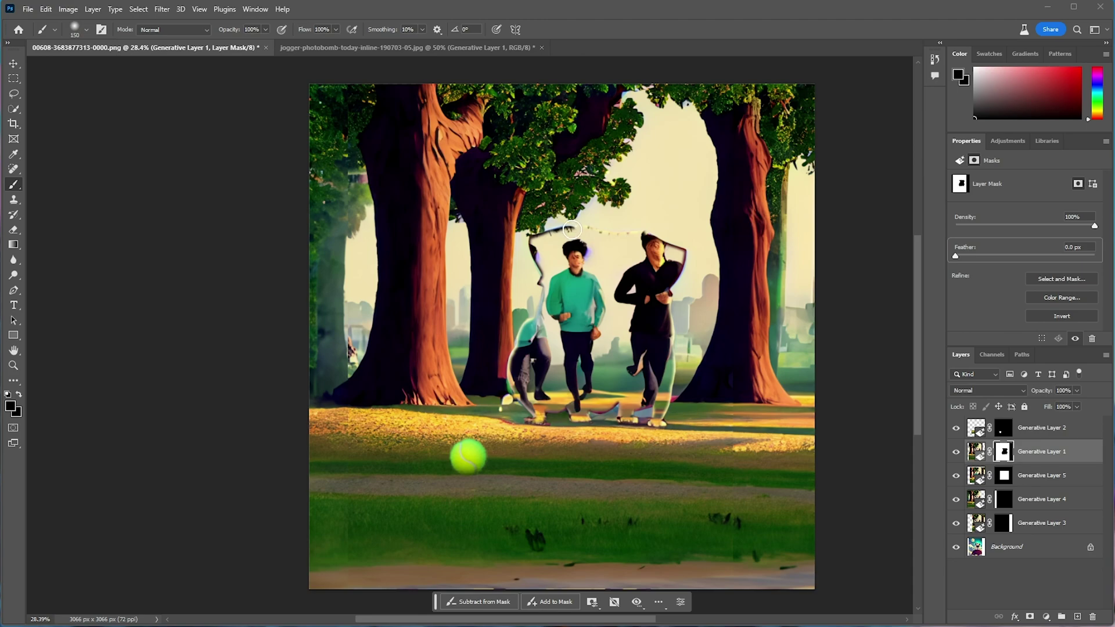
{"action": "mouse_move", "coordinate": [572, 230]}
{"action": "left_mouse_down"}
{"action": "mouse_move", "coordinate": [542, 232]}
{"action": "mouse_move", "coordinate": [533, 317]}
{"action": "mouse_move", "coordinate": [525, 238]}
{"action": "mouse_move", "coordinate": [491, 360]}
{"action": "mouse_move", "coordinate": [511, 395]}
{"action": "mouse_move", "coordinate": [658, 414]}
{"action": "mouse_move", "coordinate": [691, 439]}
{"action": "mouse_move", "coordinate": [528, 251]}
{"action": "mouse_move", "coordinate": [629, 271]}
{"action": "left_mouse_up"}
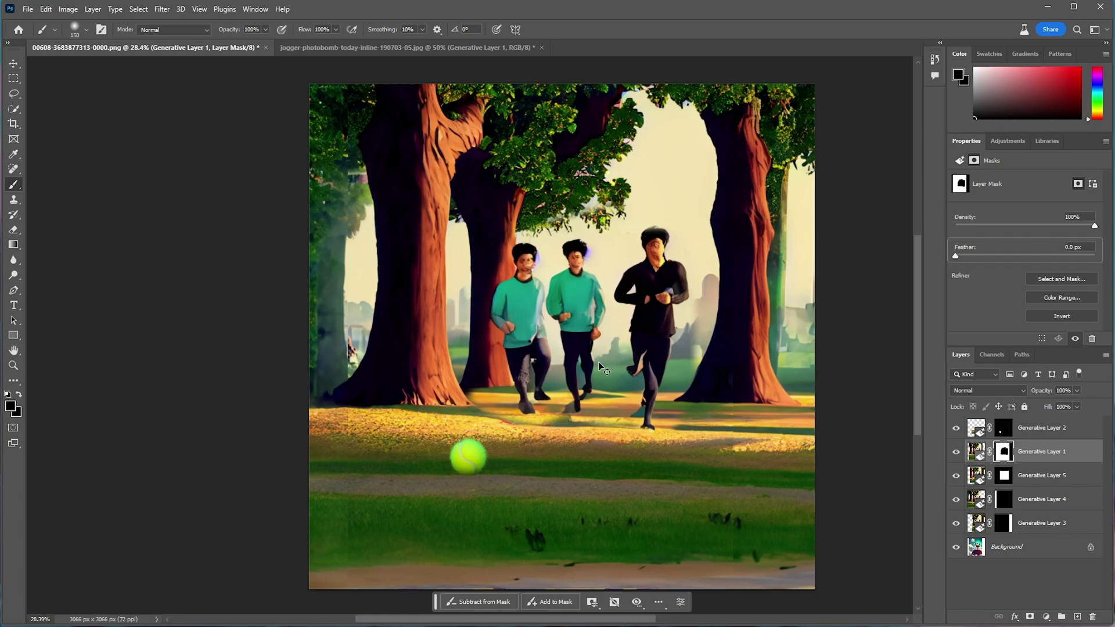
{"action": "scroll", "coordinate": [598, 361], "scroll_direction": "right", "scroll_amount": 2}
{"action": "scroll", "coordinate": [574, 363], "scroll_direction": "down", "scroll_amount": 3}
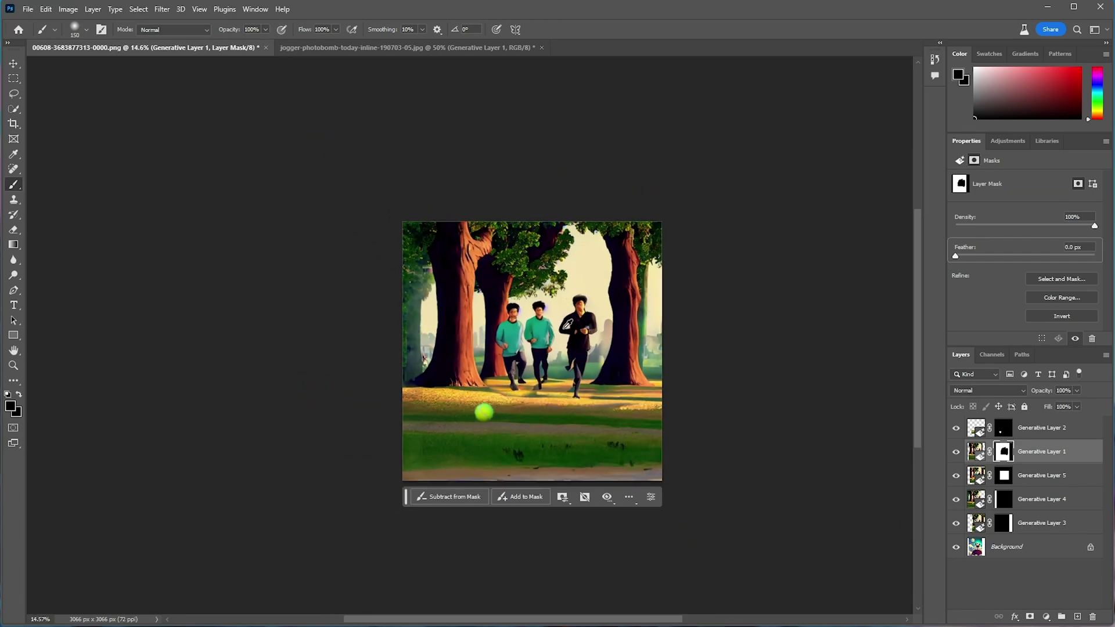
{"action": "scroll", "coordinate": [567, 324], "scroll_direction": "up", "scroll_amount": 6}
{"action": "scroll", "coordinate": [658, 307], "scroll_direction": "down", "scroll_amount": 2}
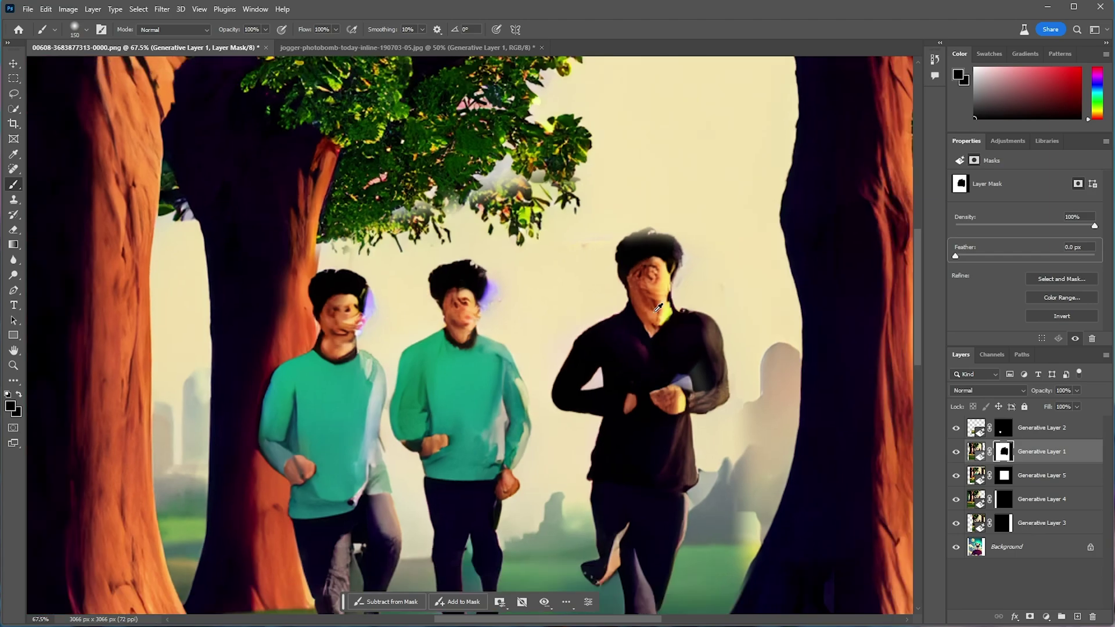
{"action": "scroll", "coordinate": [658, 307], "scroll_direction": "down", "scroll_amount": 5}
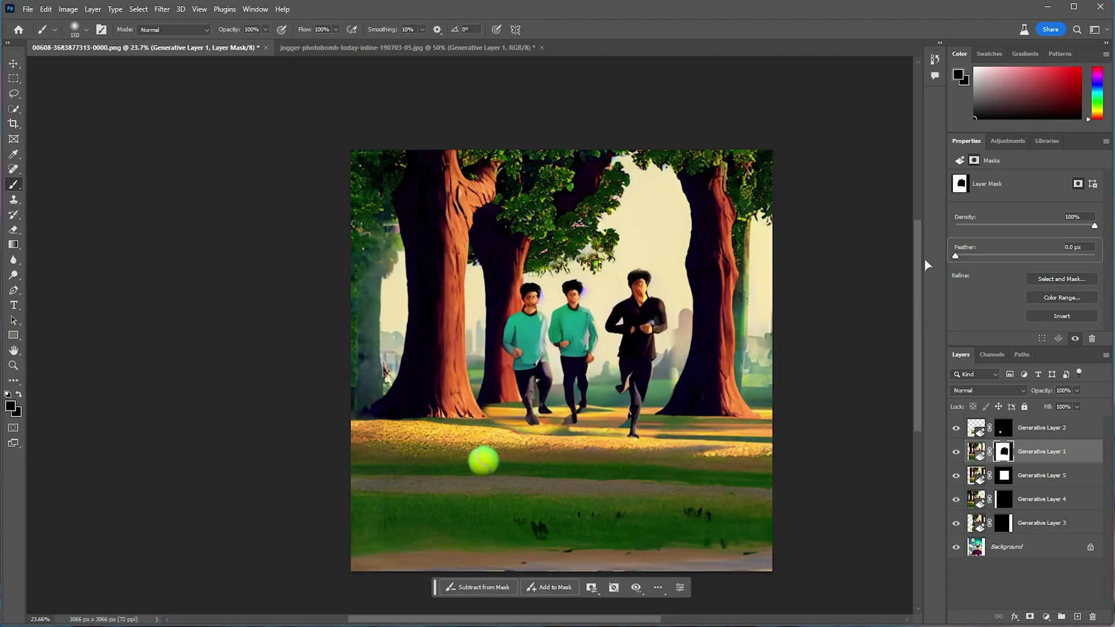
- Erase the jogger at the proposal photo's right edge with an empty-prompt Generative Fill
{"action": "left_click", "coordinate": [1046, 430]}
{"action": "scroll", "coordinate": [883, 289], "scroll_direction": "down", "scroll_amount": 1}
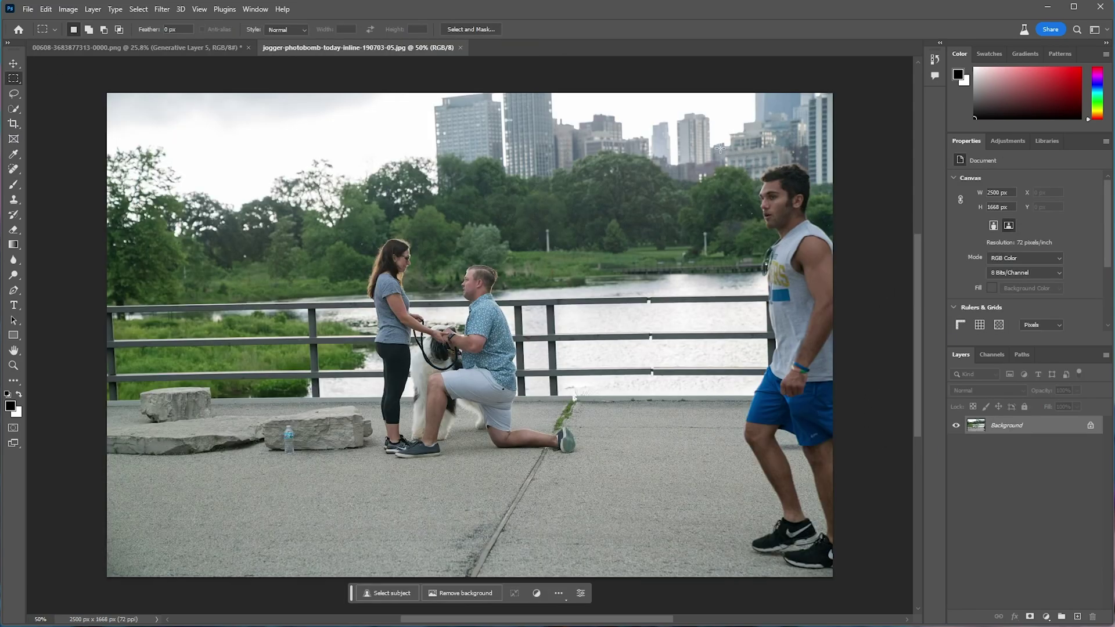
{"action": "left_click_drag", "start_coordinate": [720, 149], "coordinate": [879, 566]}
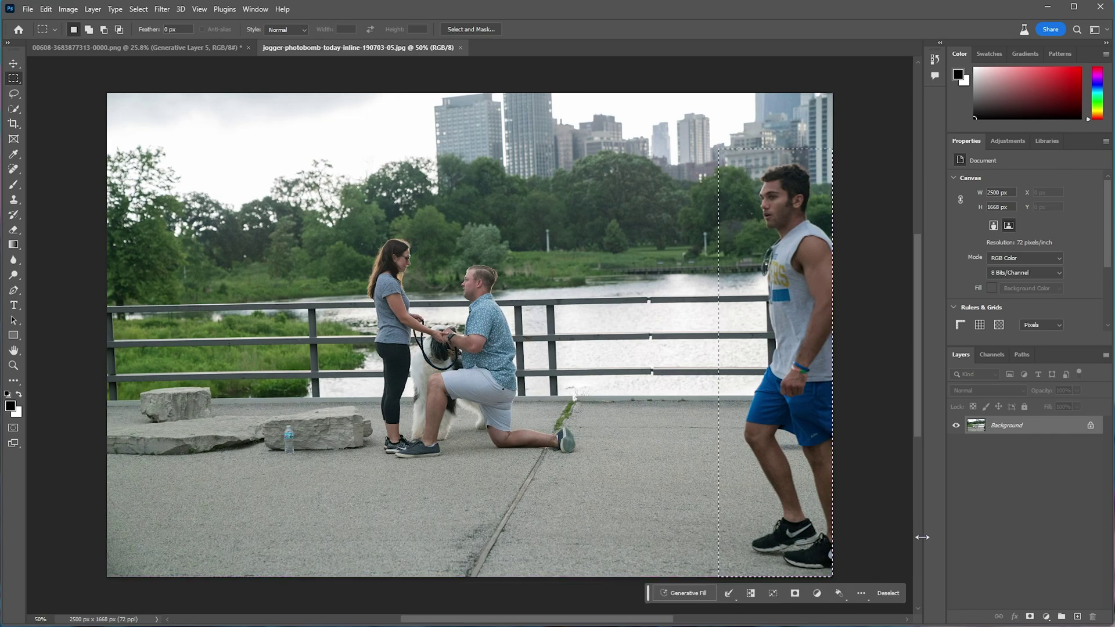
{"action": "left_click", "coordinate": [666, 594]}
{"action": "left_click", "coordinate": [828, 593]}
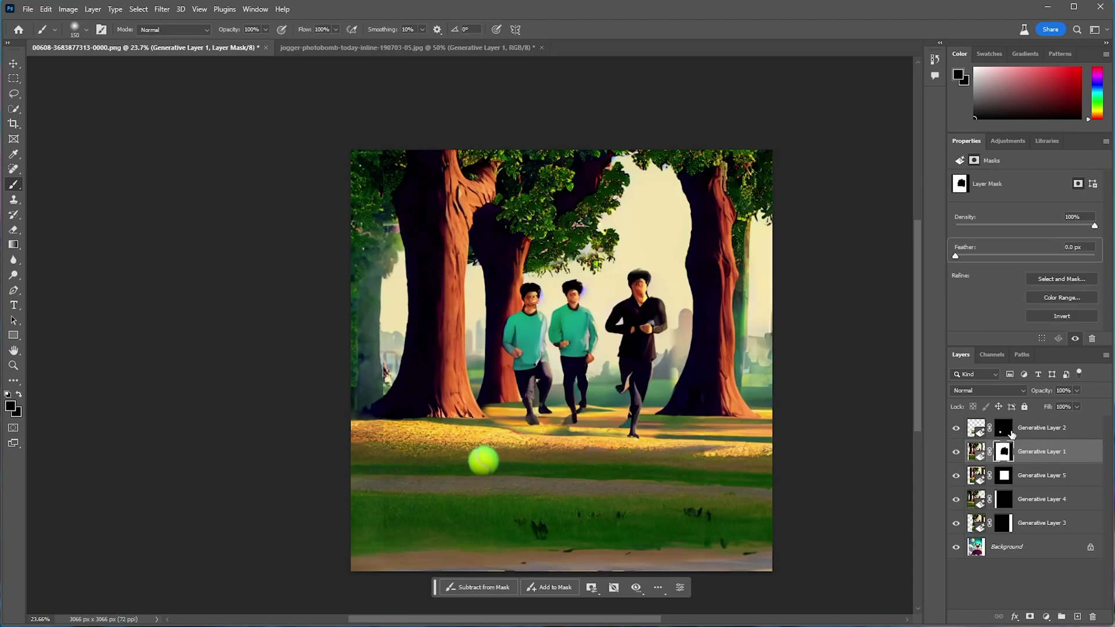
{"action": "left_click", "coordinate": [1050, 431]}
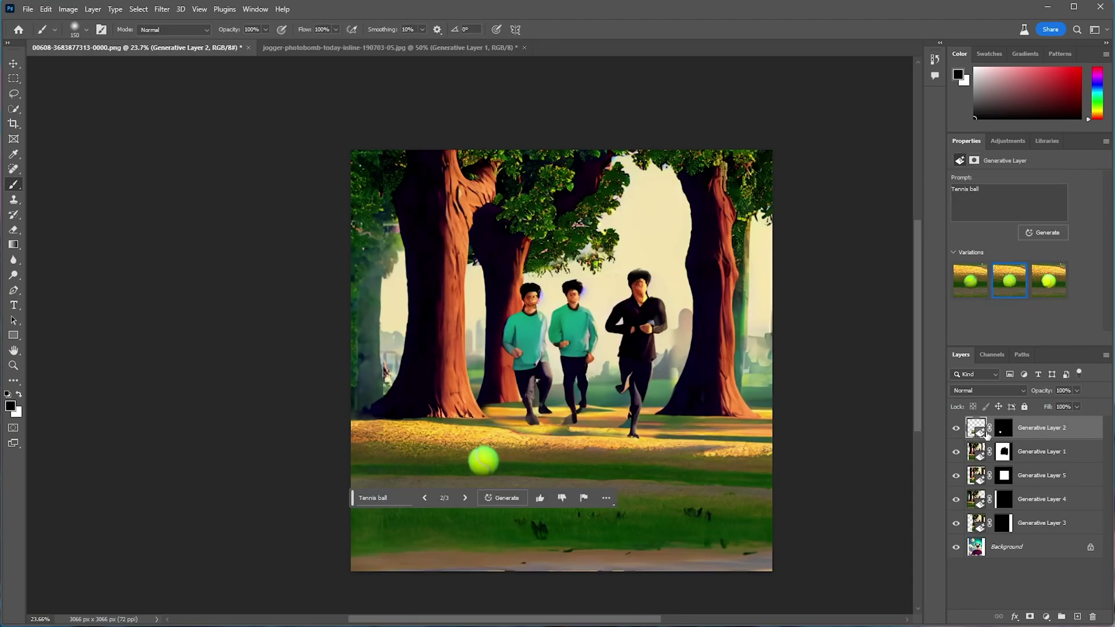
{"action": "scroll", "coordinate": [883, 287], "scroll_direction": "down", "scroll_amount": 1}
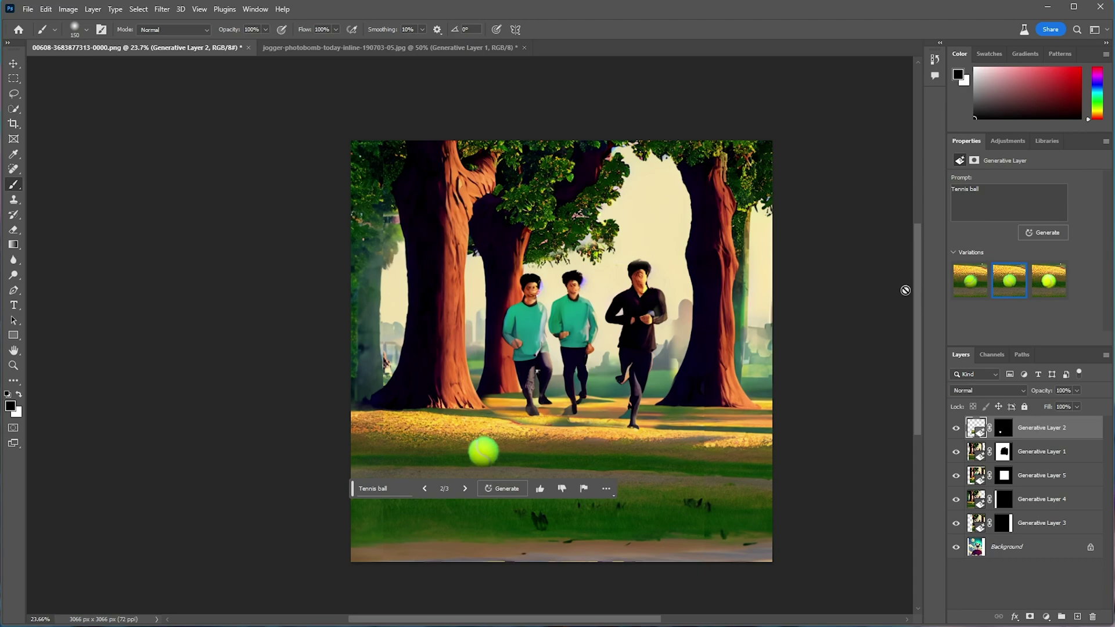
{"action": "scroll", "coordinate": [686, 315], "scroll_direction": "down", "scroll_amount": 1}
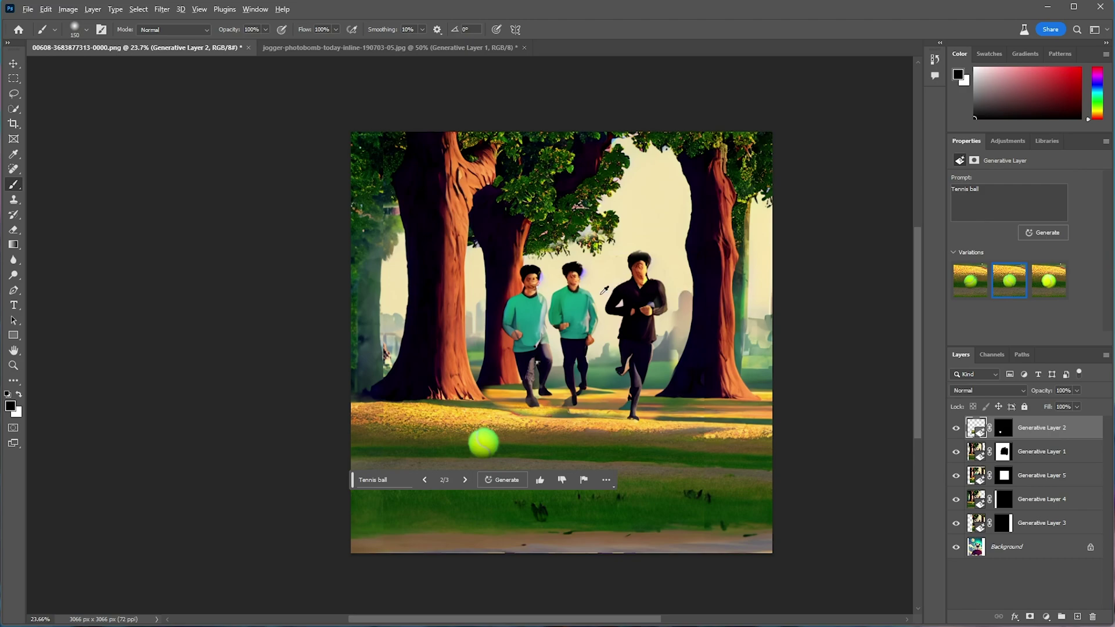
{"action": "scroll", "coordinate": [605, 290], "scroll_direction": "up", "scroll_amount": 5}
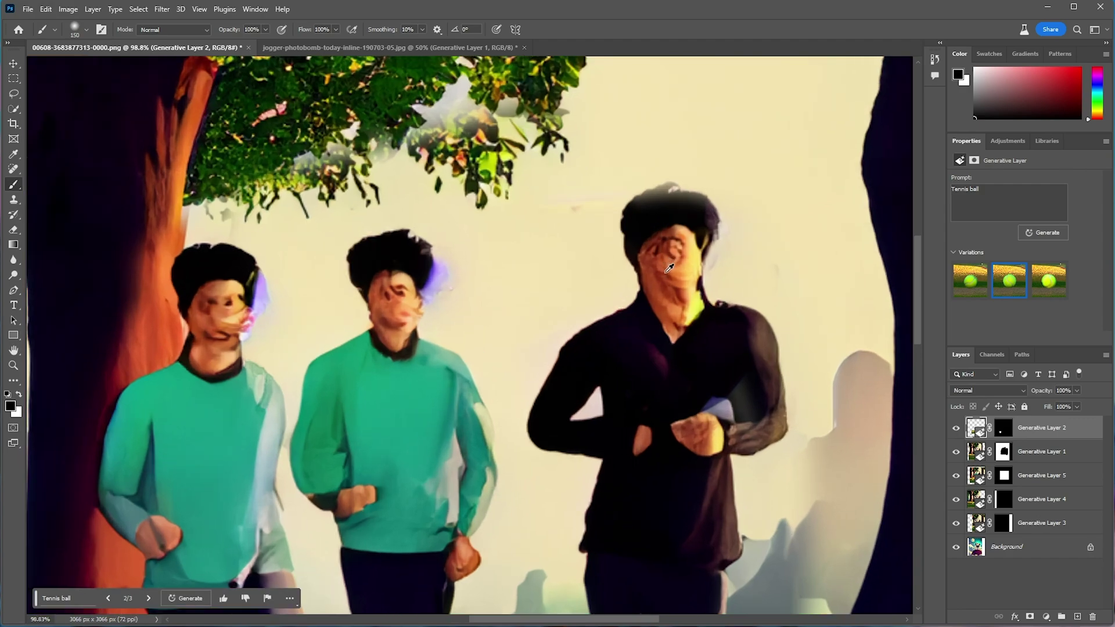
{"action": "scroll", "coordinate": [695, 294], "scroll_direction": "down", "scroll_amount": 5}
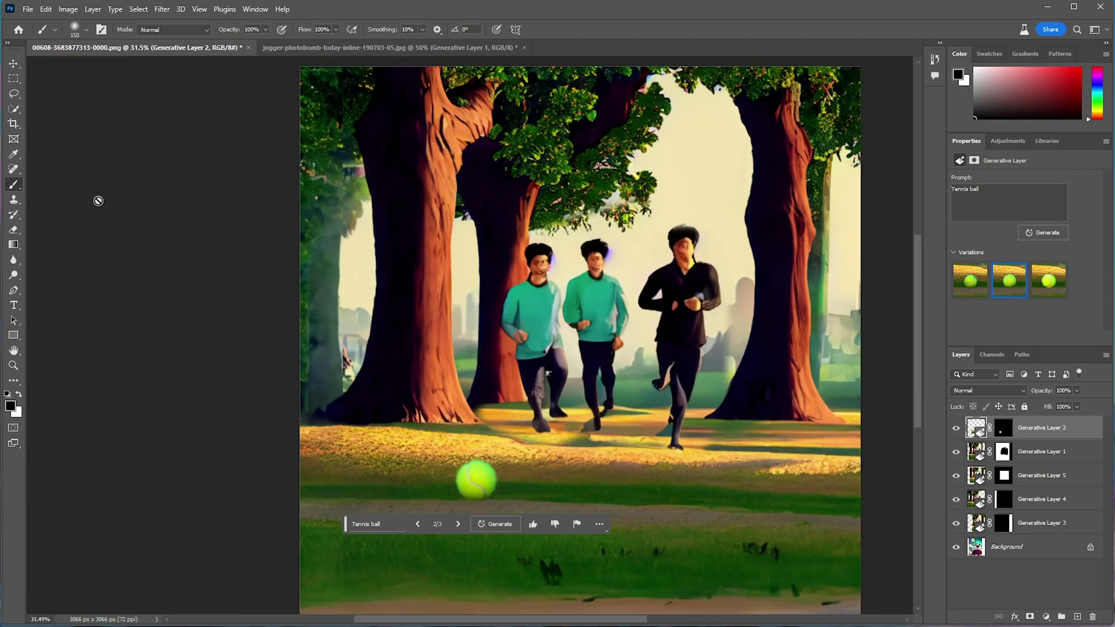
{"action": "key", "text": "v"}
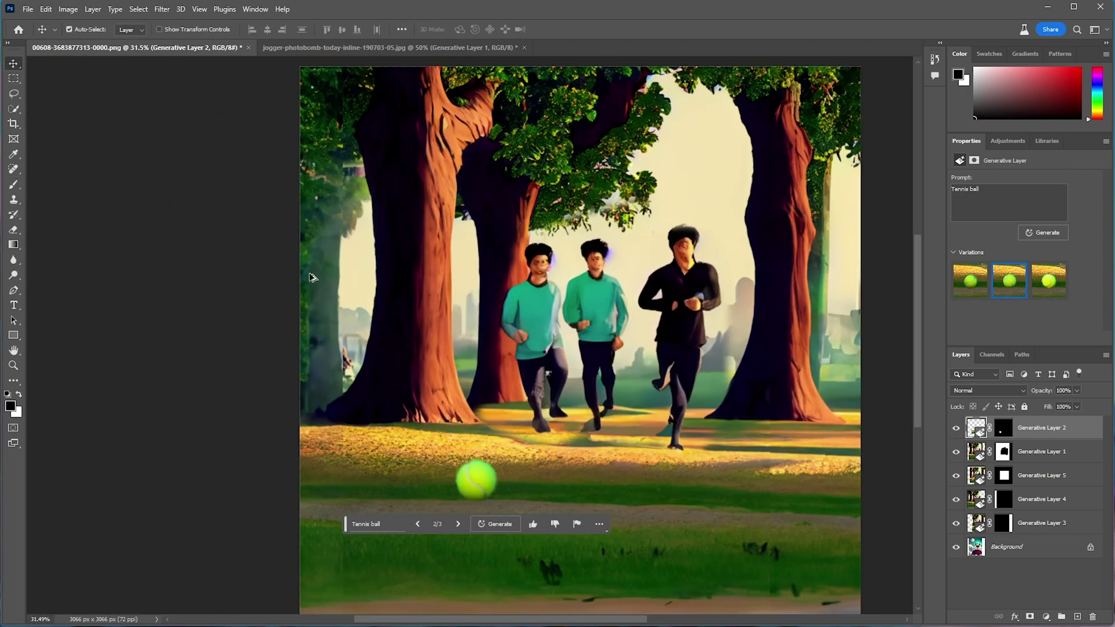
{"action": "scroll", "coordinate": [820, 271], "scroll_direction": "up", "scroll_amount": 3}
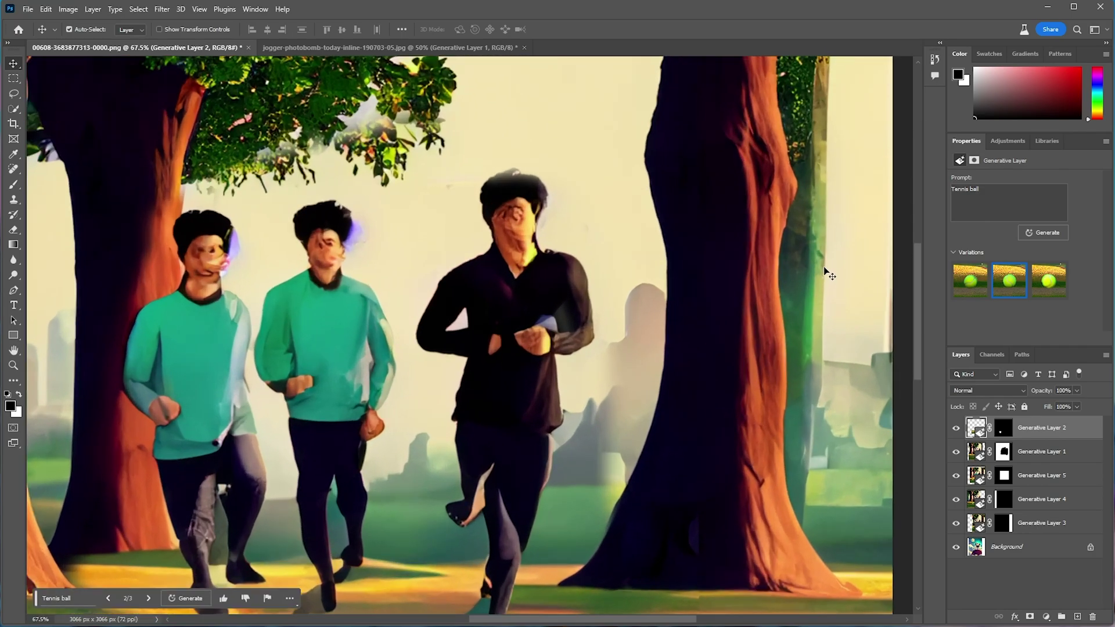
{"action": "scroll", "coordinate": [828, 262], "scroll_direction": "down", "scroll_amount": 10}
{"action": "scroll", "coordinate": [827, 262], "scroll_direction": "up", "scroll_amount": 5}
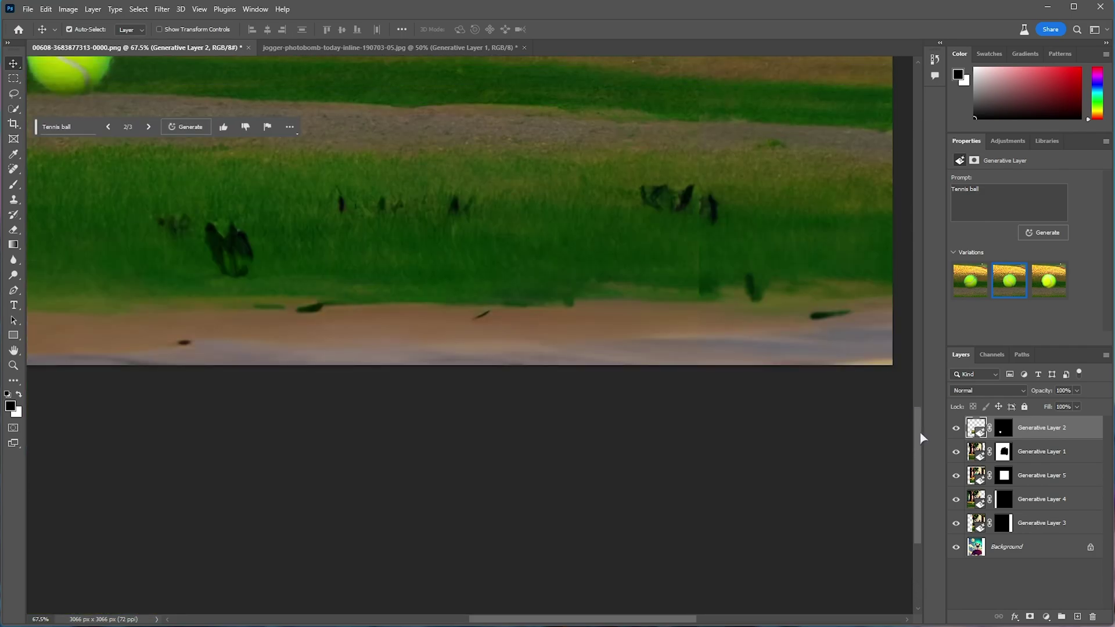
{"action": "scroll", "coordinate": [916, 400], "scroll_direction": "up", "scroll_amount": 3}
{"action": "scroll", "coordinate": [741, 399], "scroll_direction": "up", "scroll_amount": 5}
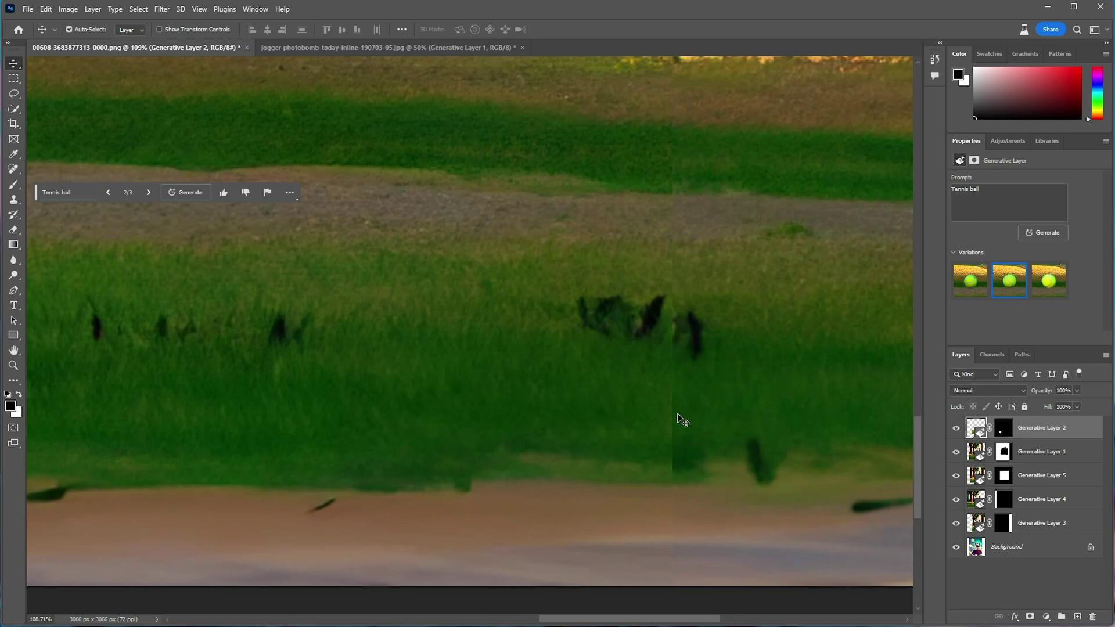
{"action": "left_click_drag", "start_coordinate": [557, 619], "coordinate": [578, 619]}
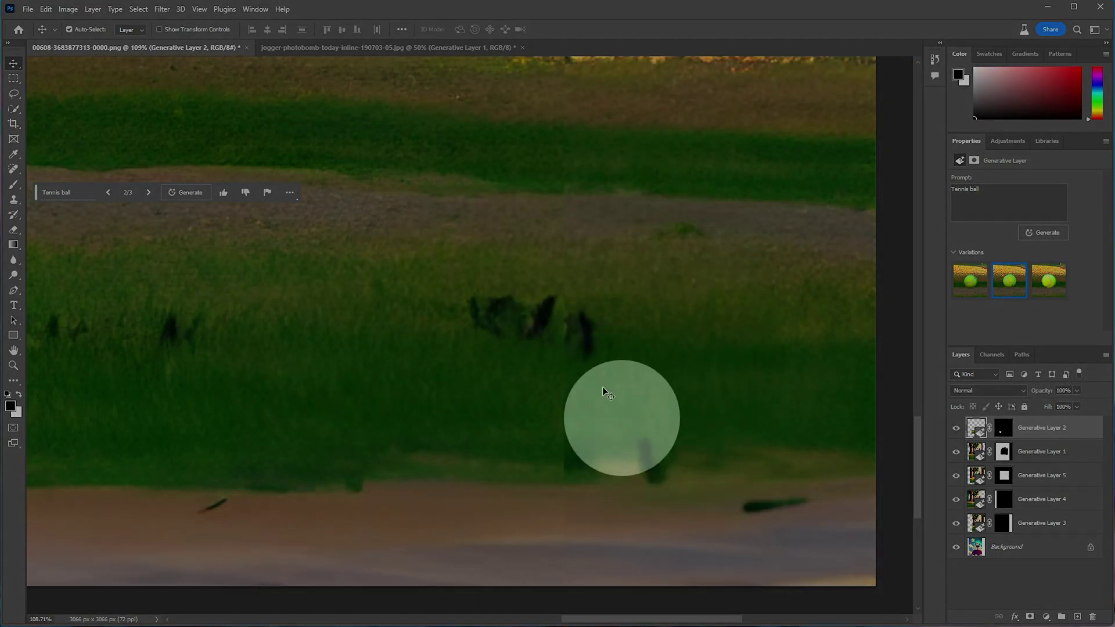
{"action": "left_click", "coordinate": [459, 47]}
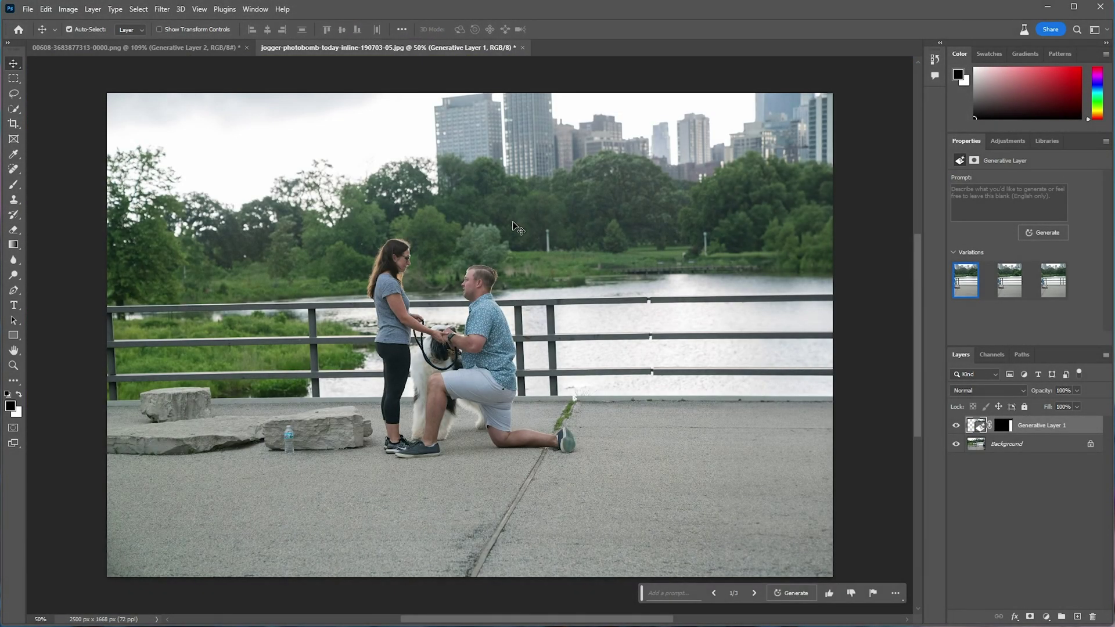
{"action": "scroll", "coordinate": [765, 296], "scroll_direction": "up", "scroll_amount": 10}
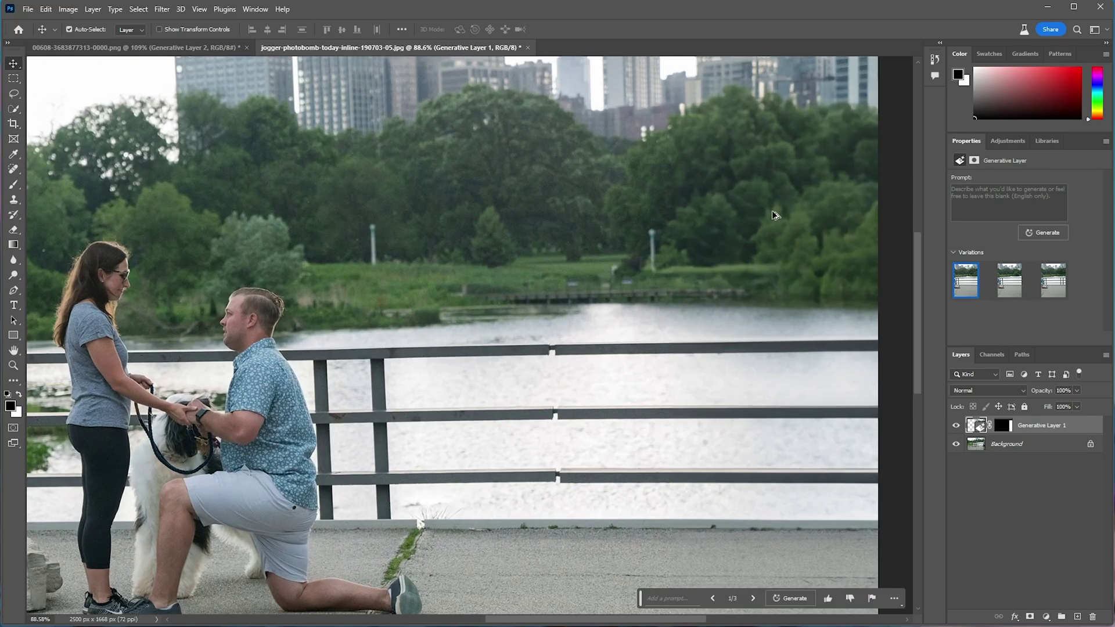
{"action": "scroll", "coordinate": [618, 240], "scroll_direction": "up", "scroll_amount": 3}
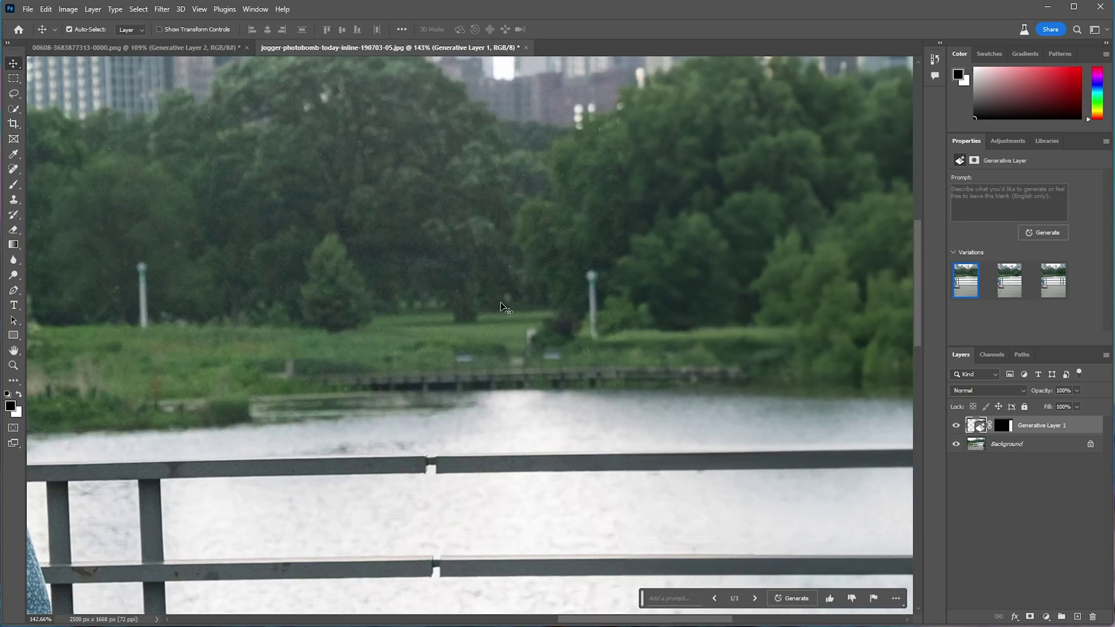
{"action": "scroll", "coordinate": [579, 388], "scroll_direction": "down", "scroll_amount": 8}
{"action": "scroll", "coordinate": [594, 437], "scroll_direction": "up", "scroll_amount": 4}
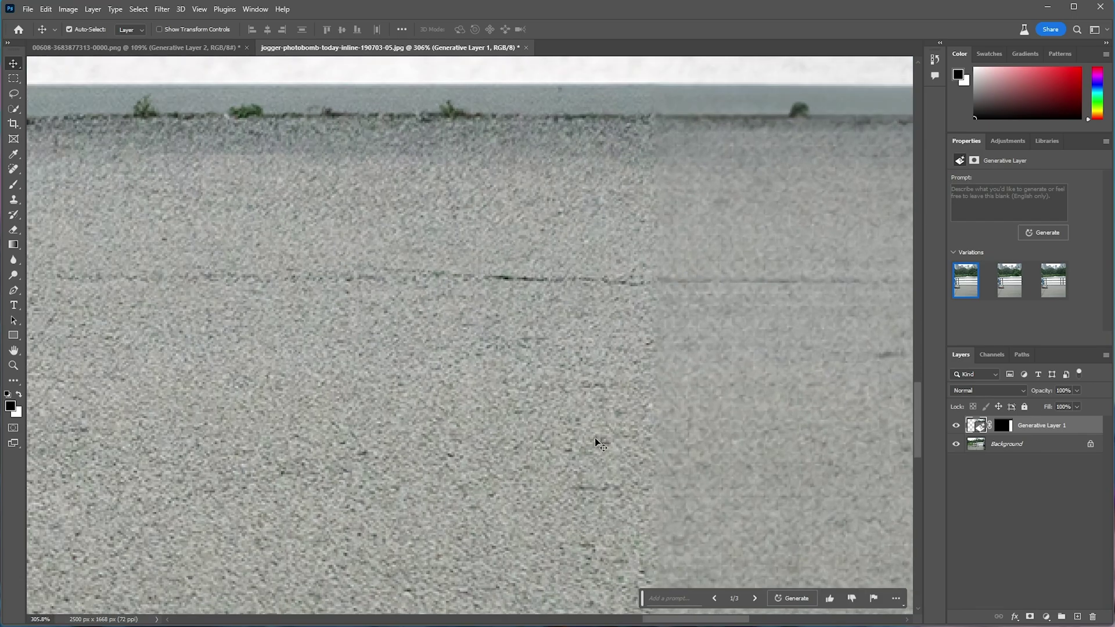
{"action": "scroll", "coordinate": [596, 442], "scroll_direction": "down", "scroll_amount": 2}
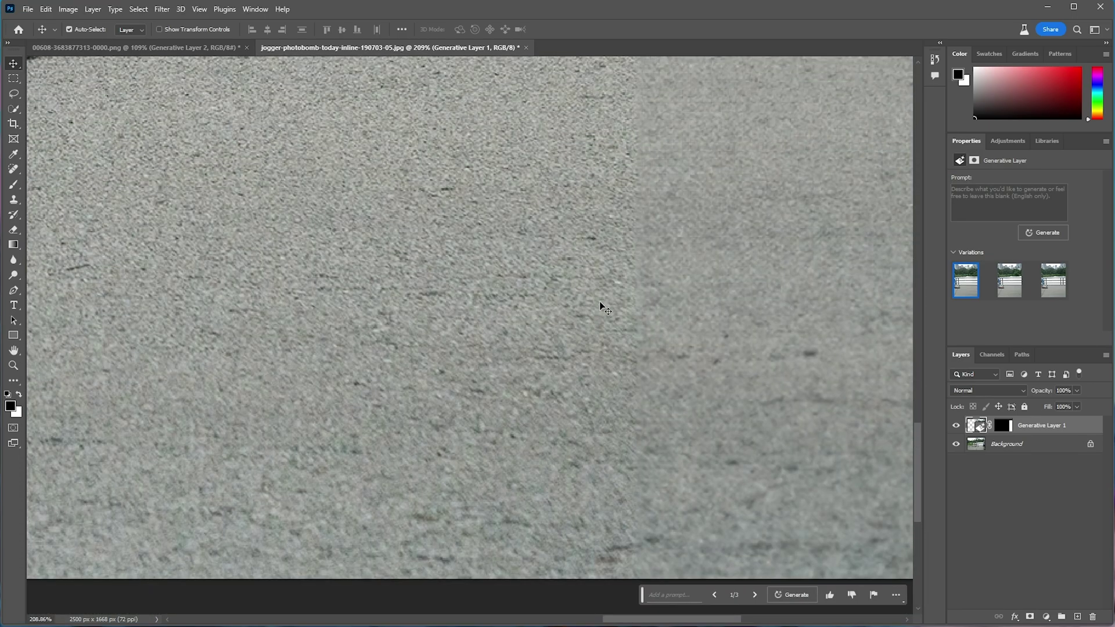
{"action": "scroll", "coordinate": [628, 401], "scroll_direction": "up", "scroll_amount": 1}
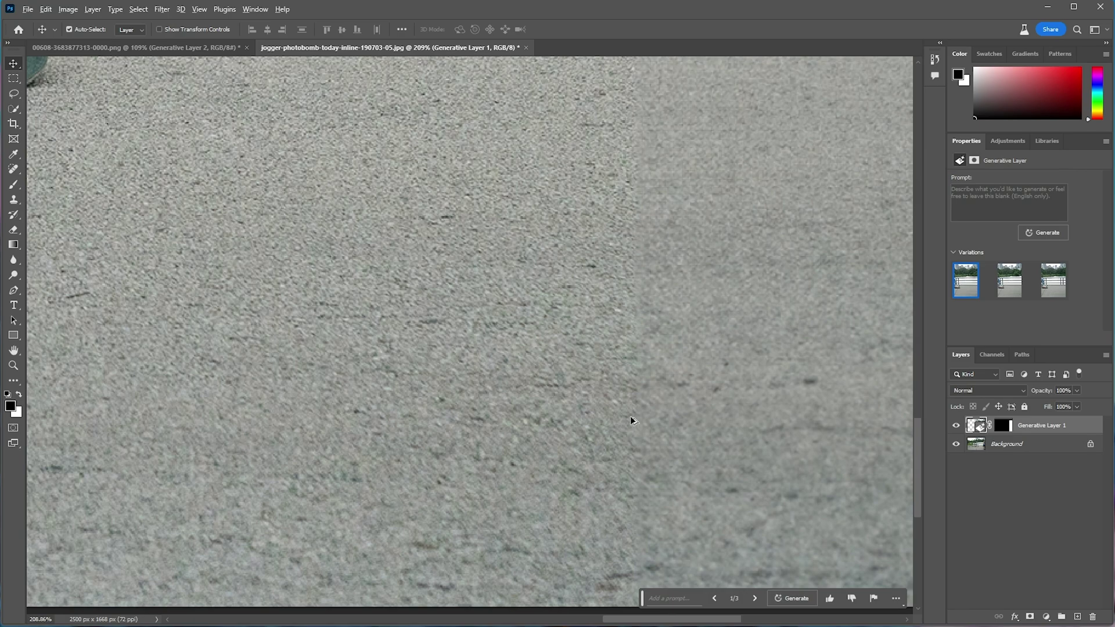
{"action": "left_click_drag", "start_coordinate": [683, 620], "coordinate": [711, 623]}
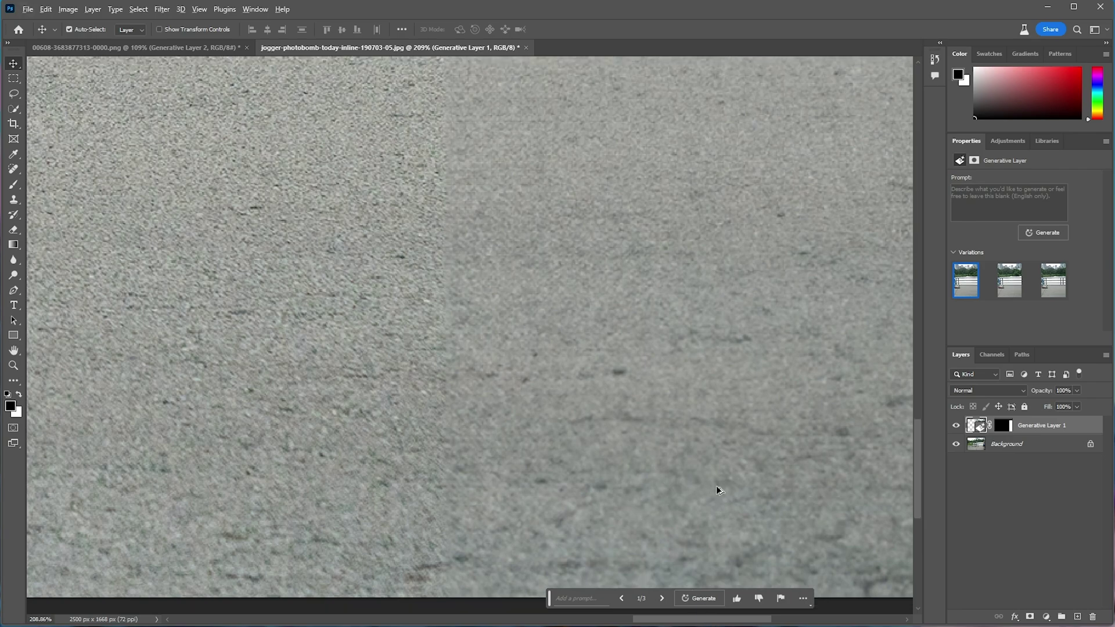
{"action": "scroll", "coordinate": [716, 488], "scroll_direction": "down", "scroll_amount": 5}
- Regenerate the pavement right of the kneeling man to the corner with an empty-prompt Generative Fill
{"action": "key", "text": "m"}
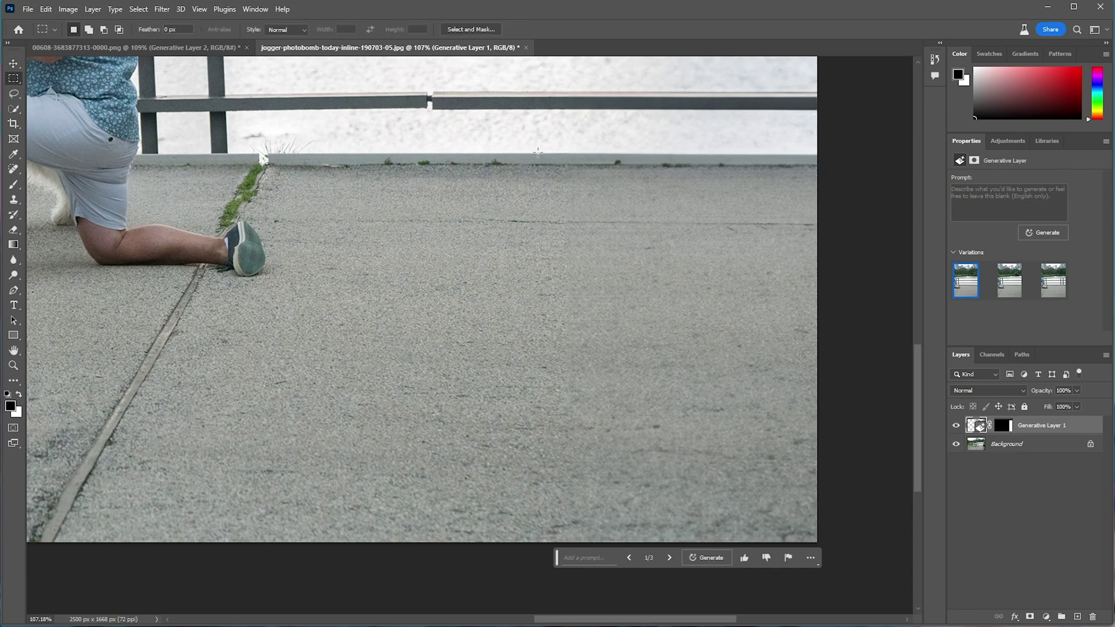
{"action": "left_click_drag", "start_coordinate": [538, 152], "coordinate": [854, 565]}
{"action": "left_click", "coordinate": [587, 557]}
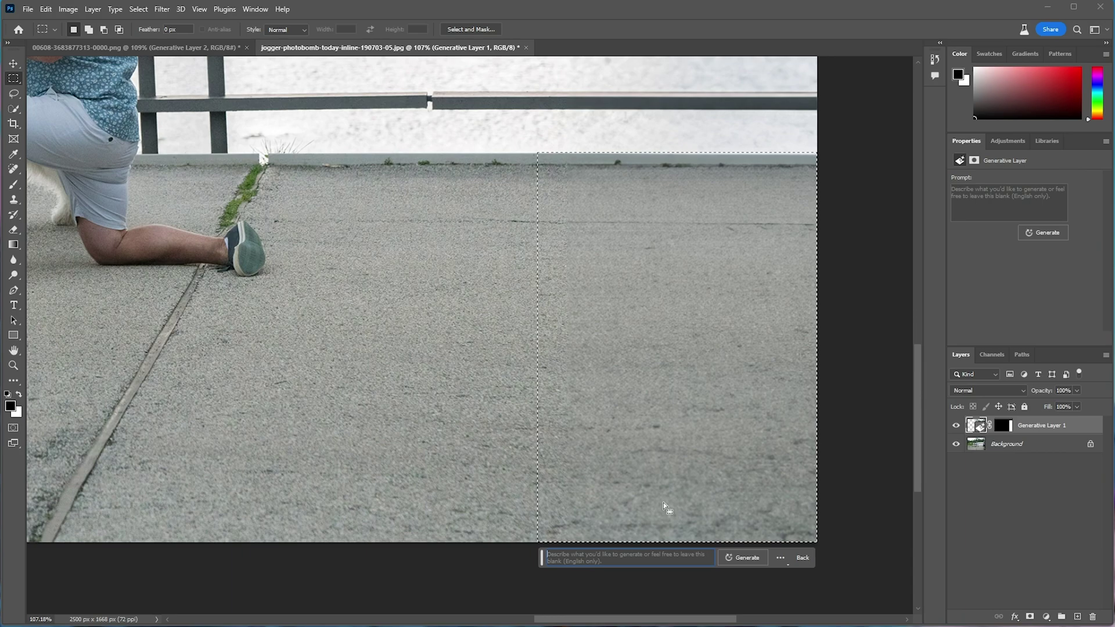
{"action": "left_click", "coordinate": [743, 558]}
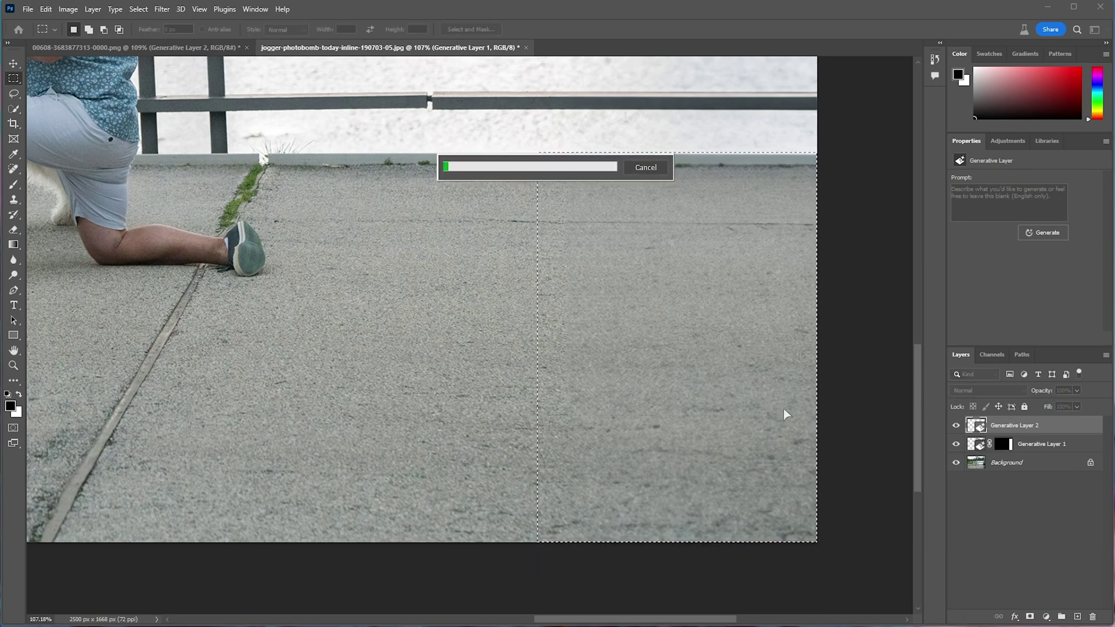
{"action": "scroll", "coordinate": [665, 540], "scroll_direction": "up", "scroll_amount": 3}
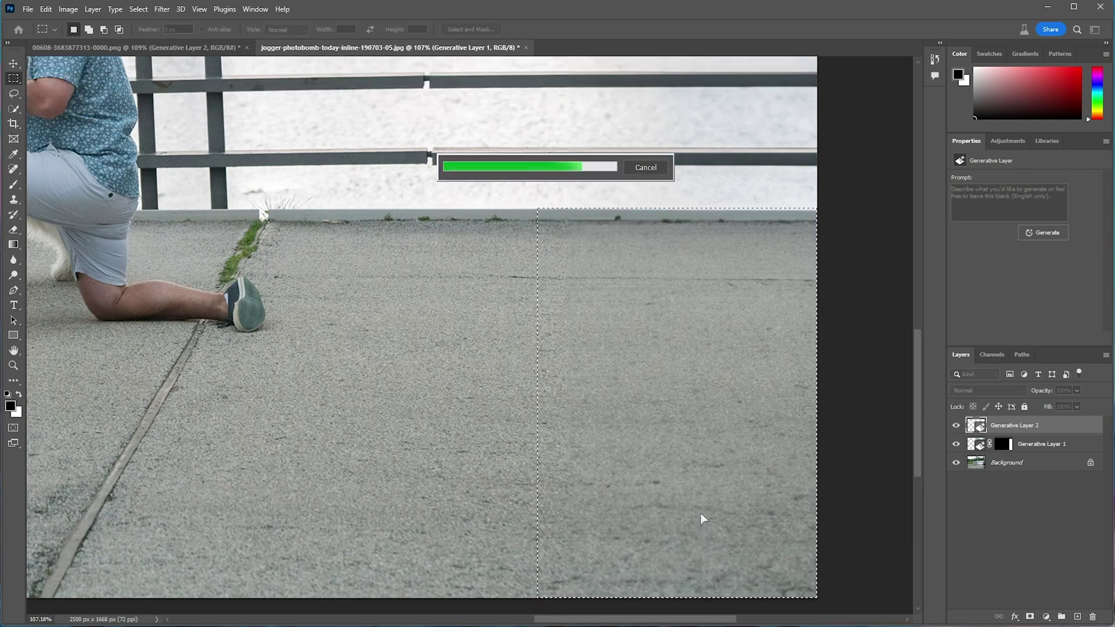
{"action": "scroll", "coordinate": [701, 513], "scroll_direction": "down", "scroll_amount": 2}
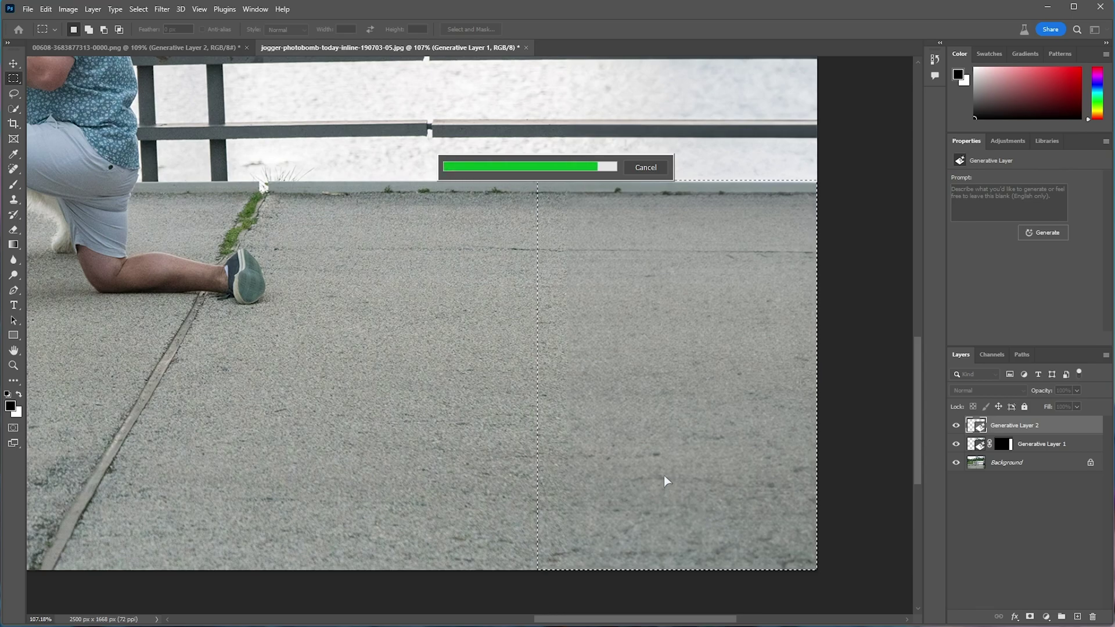
{"action": "scroll", "coordinate": [567, 441], "scroll_direction": "up", "scroll_amount": 5}
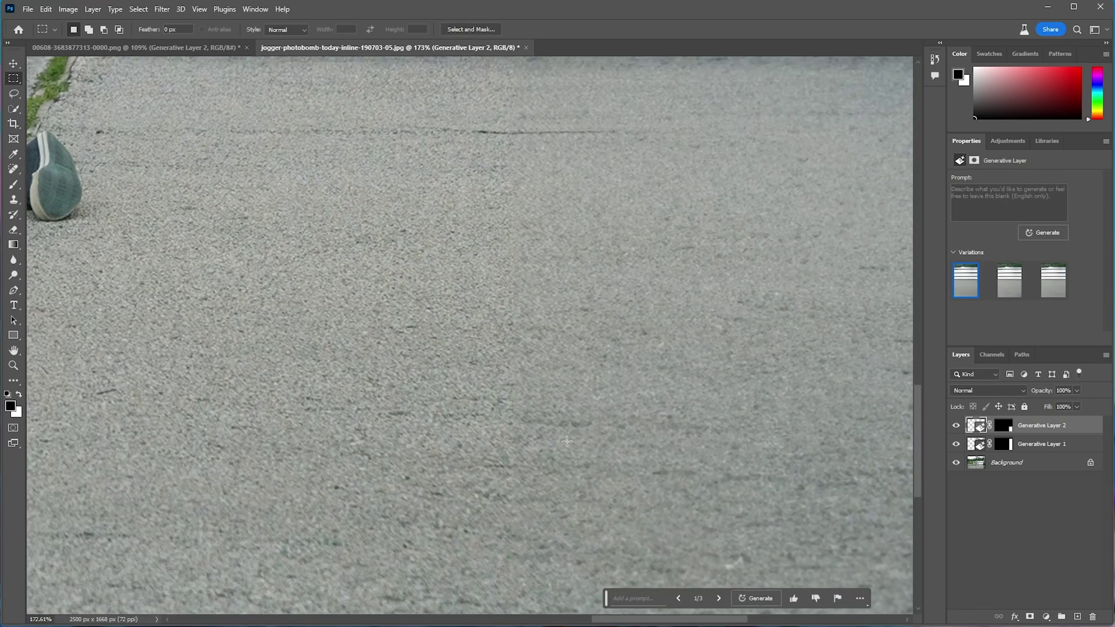
{"action": "scroll", "coordinate": [567, 441], "scroll_direction": "down", "scroll_amount": 3}
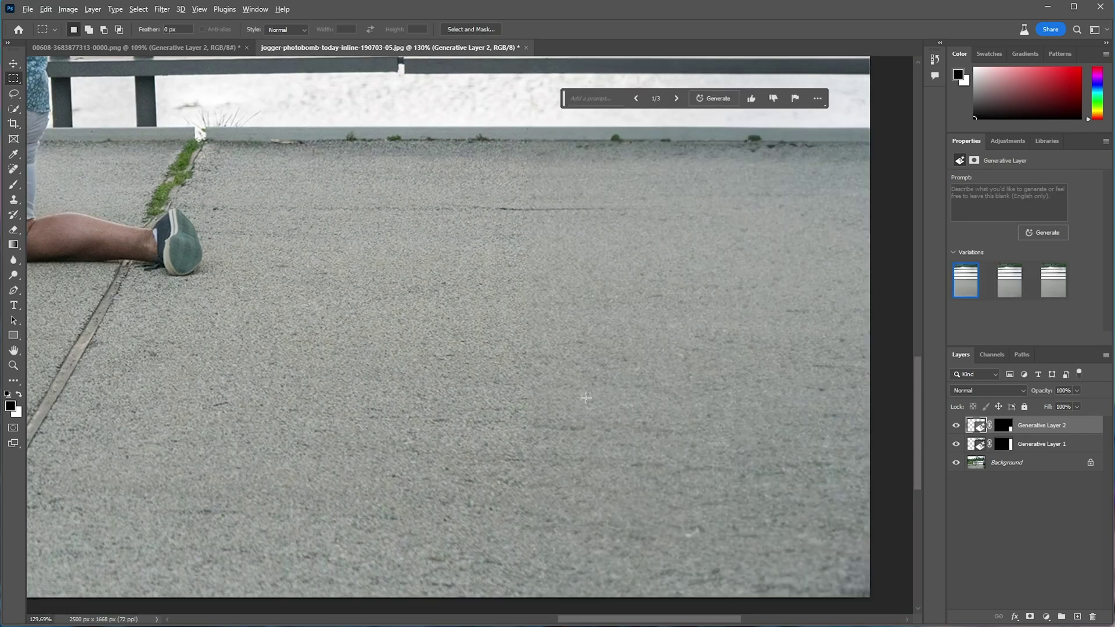
- Select the kneeling man's shirt with Quick Selection, subtracting the railing and dog
{"action": "scroll", "coordinate": [624, 416], "scroll_direction": "down", "scroll_amount": 5}
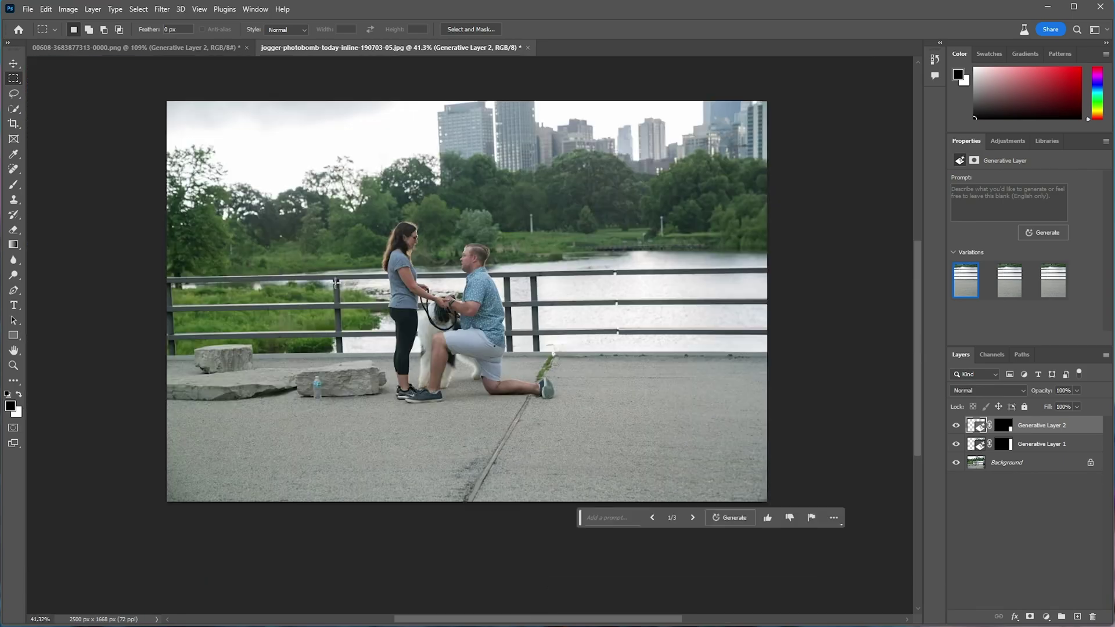
{"action": "scroll", "coordinate": [364, 294], "scroll_direction": "up", "scroll_amount": 1}
{"action": "scroll", "coordinate": [522, 302], "scroll_direction": "up", "scroll_amount": 7}
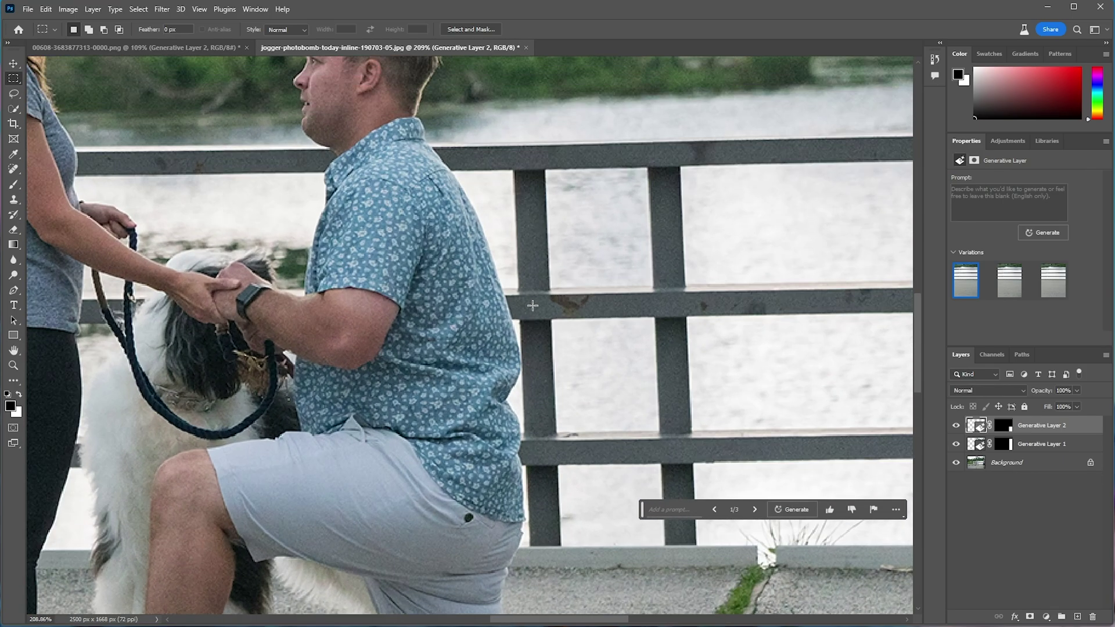
{"action": "key", "text": "w"}
{"action": "key", "text": "alt+["}
{"action": "key", "text": "alt+["}
{"action": "mouse_move", "coordinate": [429, 178]}
{"action": "left_mouse_down"}
{"action": "mouse_move", "coordinate": [421, 152]}
{"action": "mouse_move", "coordinate": [407, 158]}
{"action": "mouse_move", "coordinate": [380, 204]}
{"action": "mouse_move", "coordinate": [412, 301]}
{"action": "mouse_move", "coordinate": [417, 453]}
{"action": "left_mouse_up"}
{"action": "mouse_move", "coordinate": [226, 154]}
{"action": "left_mouse_down"}
{"action": "mouse_move", "coordinate": [255, 302]}
{"action": "mouse_move", "coordinate": [336, 349]}
{"action": "mouse_move", "coordinate": [527, 545]}
{"action": "left_mouse_up"}
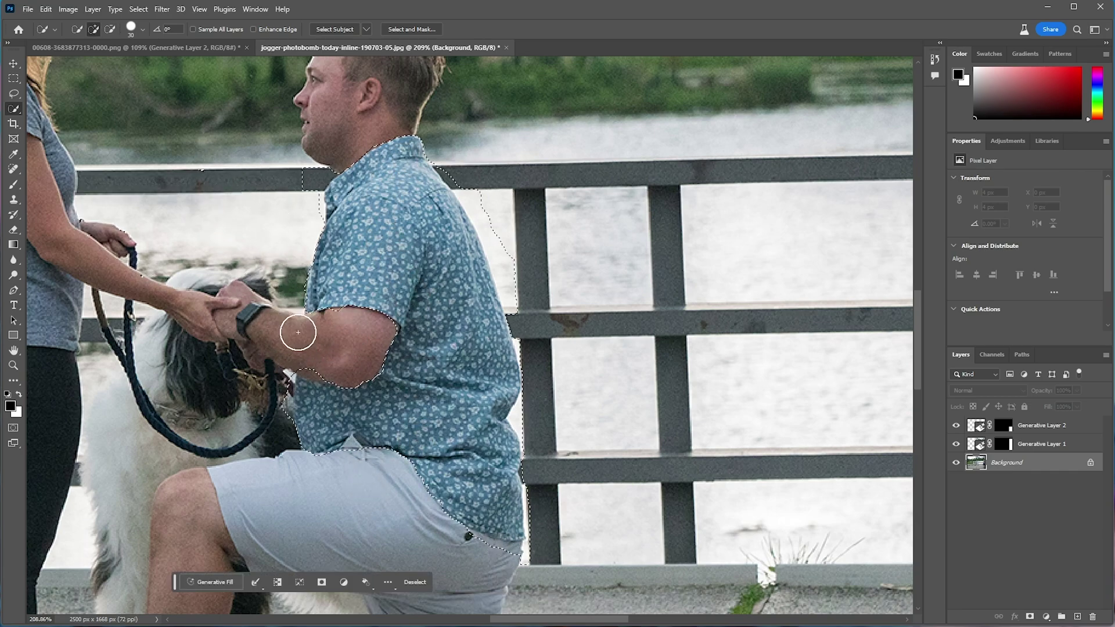
{"action": "left_click", "coordinate": [311, 182], "text": "alt"}
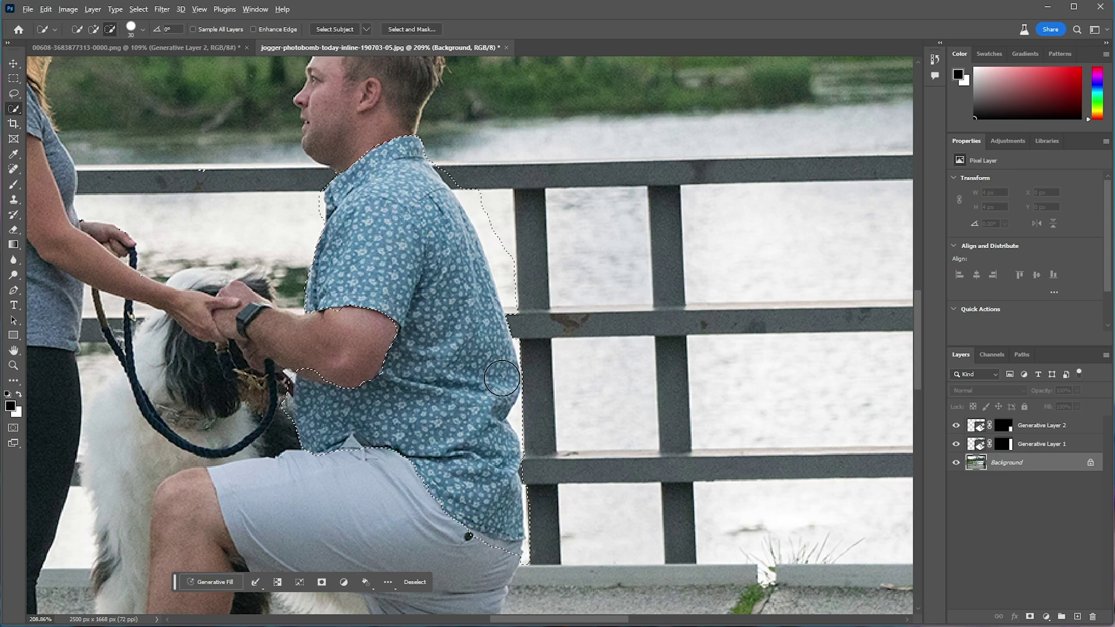
- Generate 'A bright pink shirt' in the selection and keep the third variation with white cuffs
{"action": "left_click", "coordinate": [210, 582]}
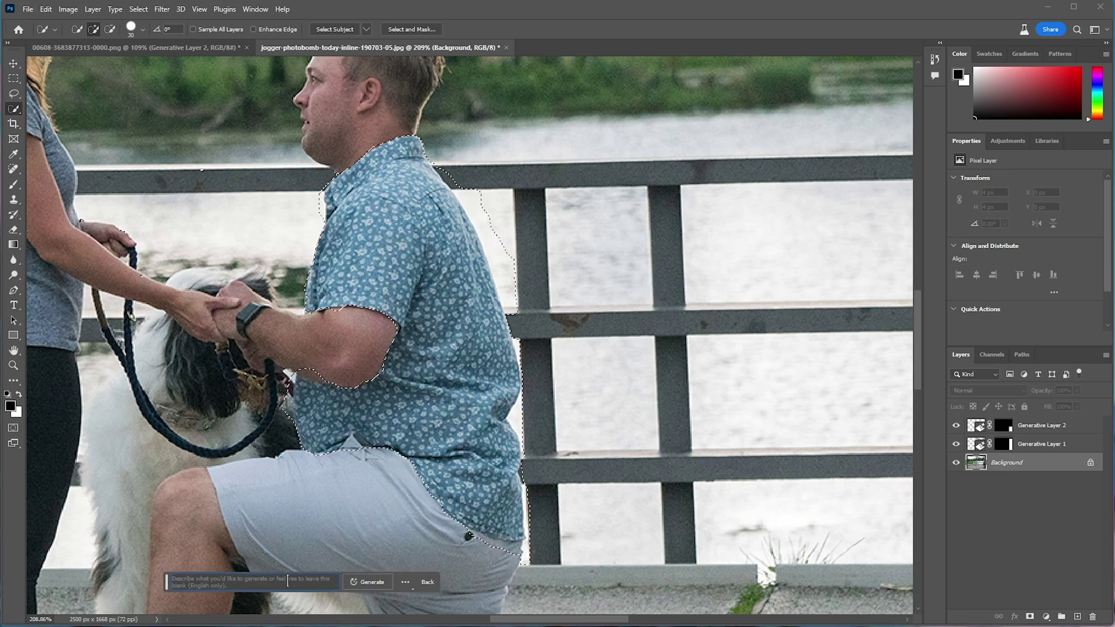
{"action": "type", "text": "A bright pink"}
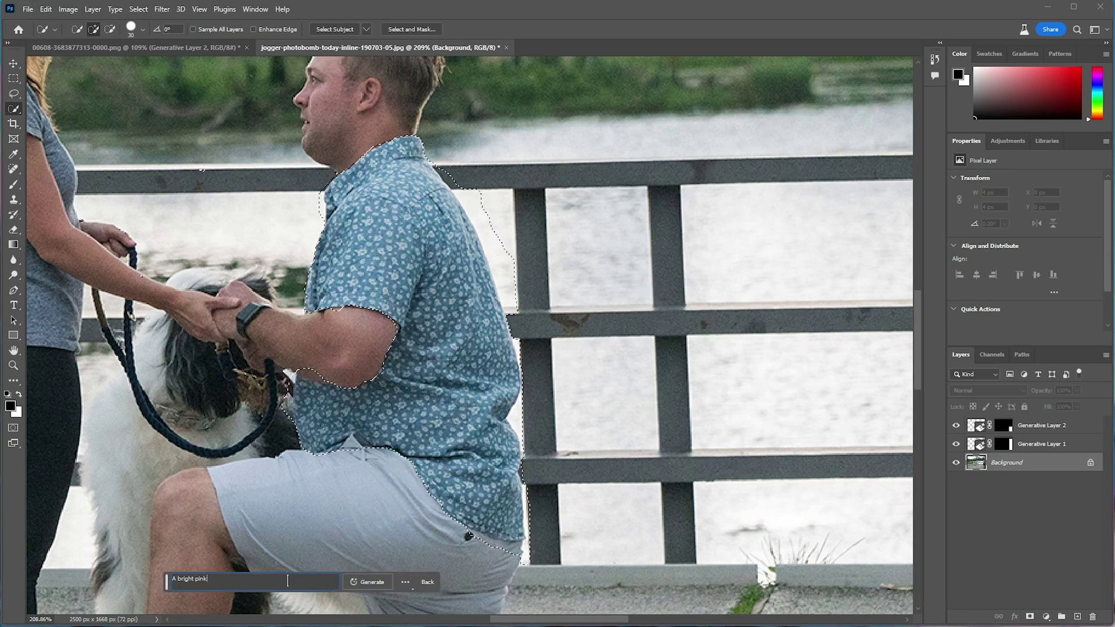
{"action": "type", "text": " shirt"}
{"action": "key", "text": "Return"}
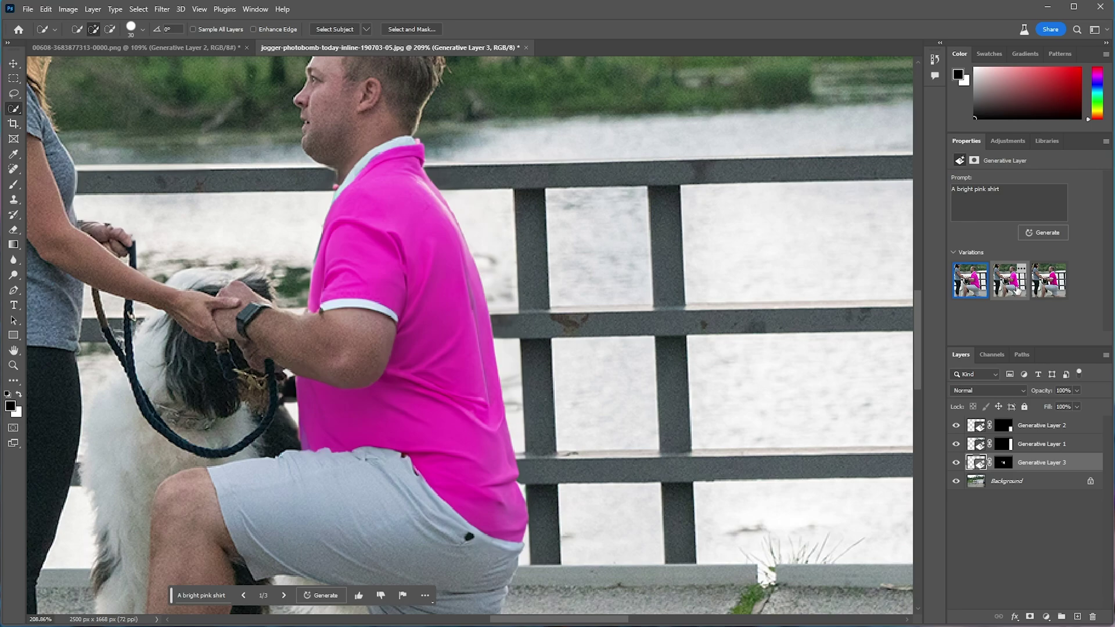
{"action": "left_click", "coordinate": [1048, 281]}
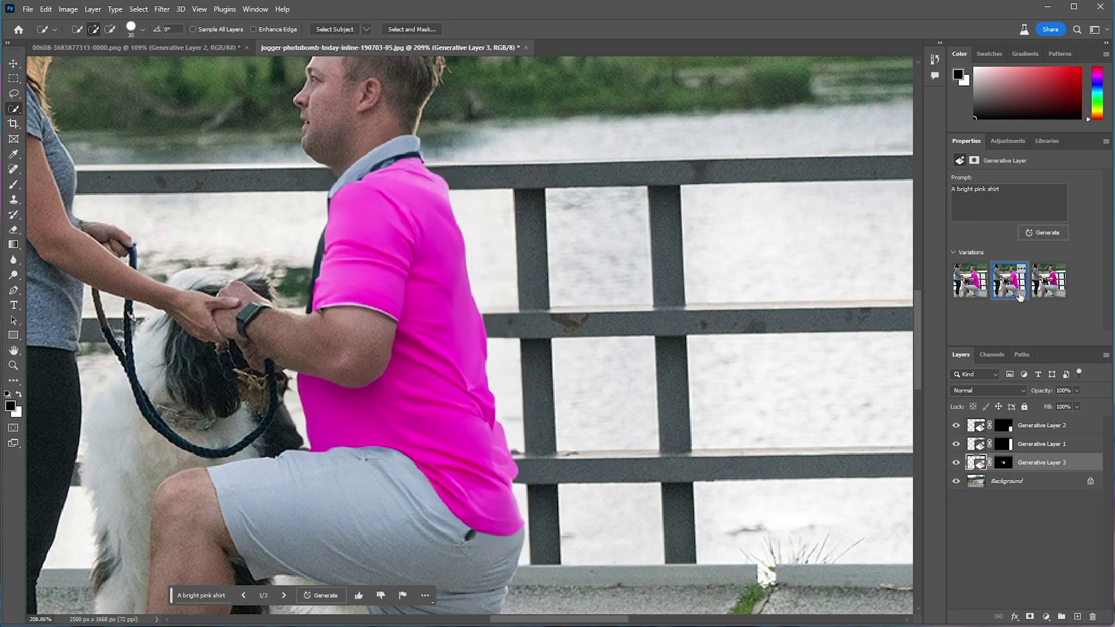
{"action": "scroll", "coordinate": [668, 374], "scroll_direction": "down", "scroll_amount": 5}
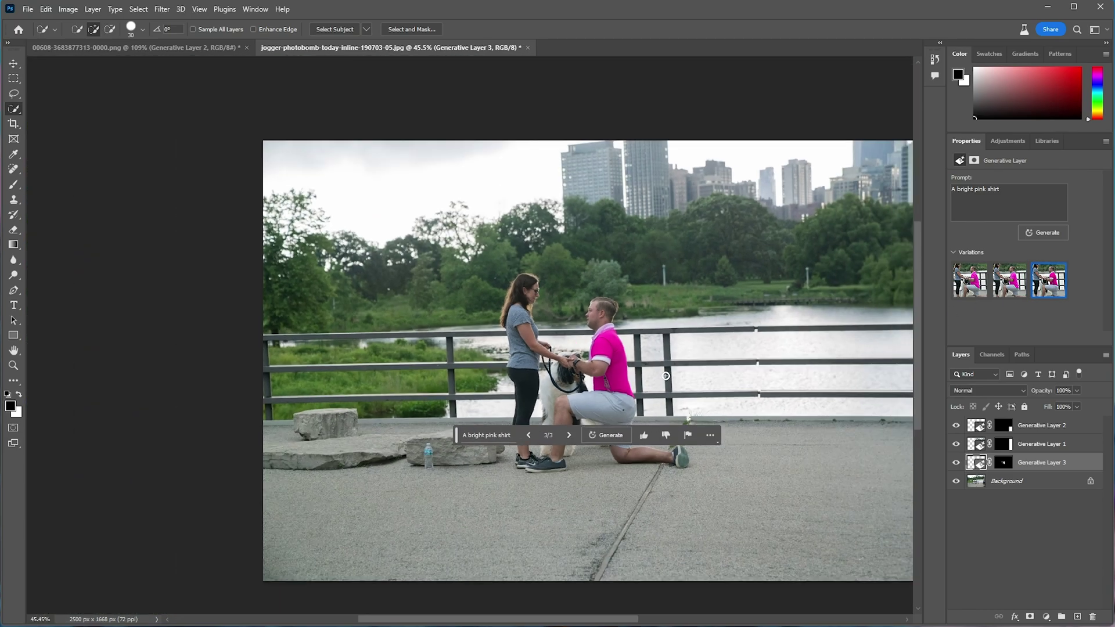
{"action": "scroll", "coordinate": [668, 374], "scroll_direction": "down", "scroll_amount": 5}
{"action": "scroll", "coordinate": [665, 291], "scroll_direction": "up", "scroll_amount": 8}
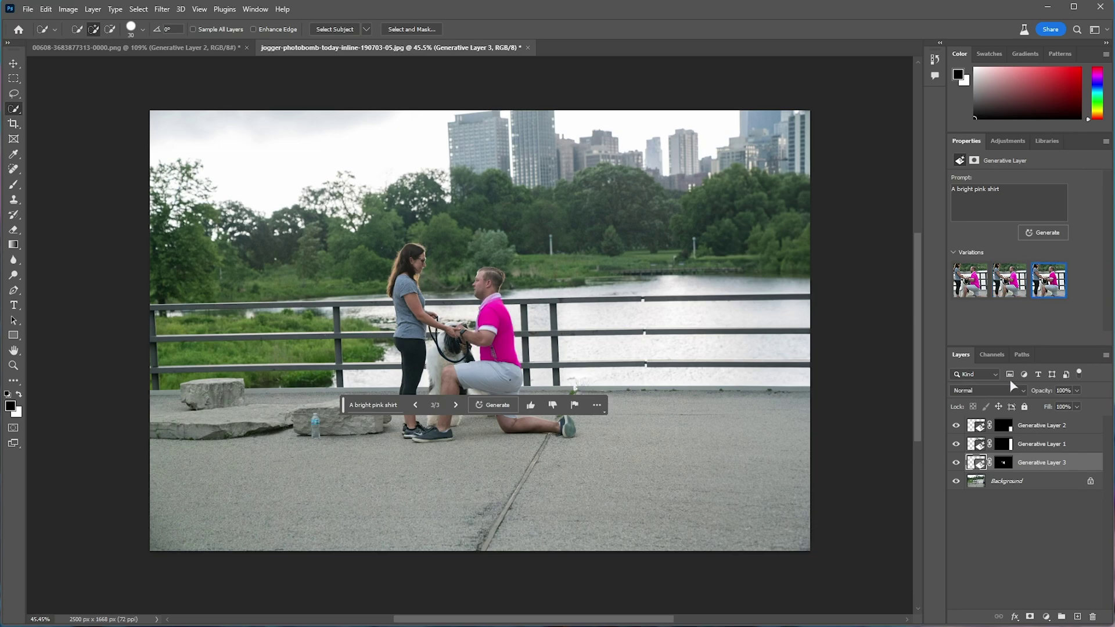
- Quit Photoshop, discarding the proposal photo's unsaved changes
{"action": "key", "text": "ctrl+Tab"}
{"action": "scroll", "coordinate": [912, 174], "scroll_direction": "down", "scroll_amount": 5}
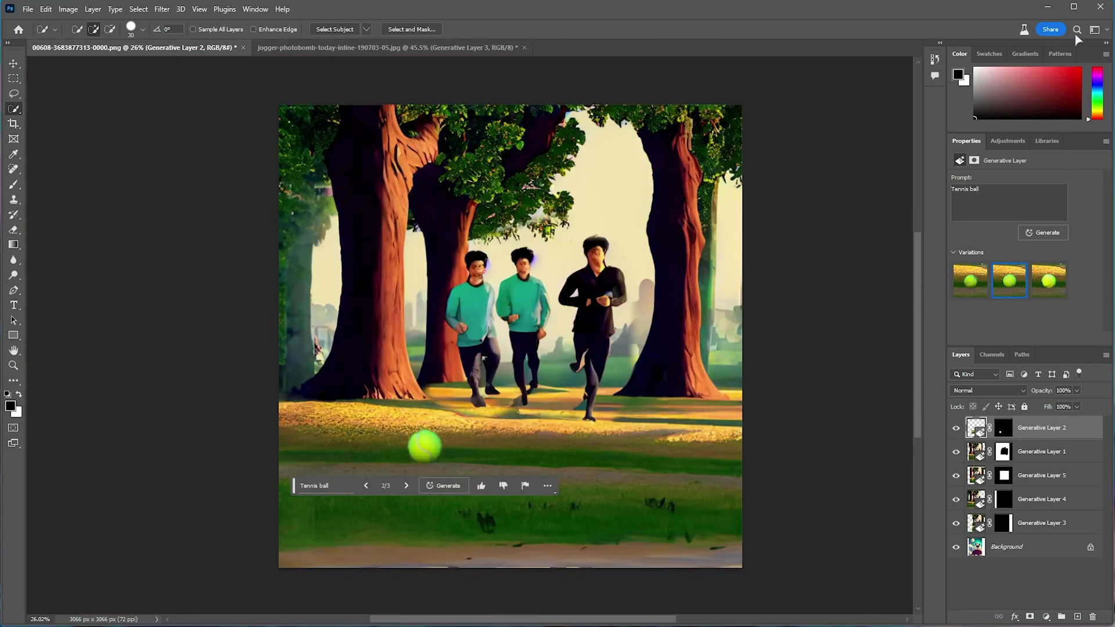
{"action": "left_click", "coordinate": [1102, 11]}
{"action": "left_click", "coordinate": [552, 236]}
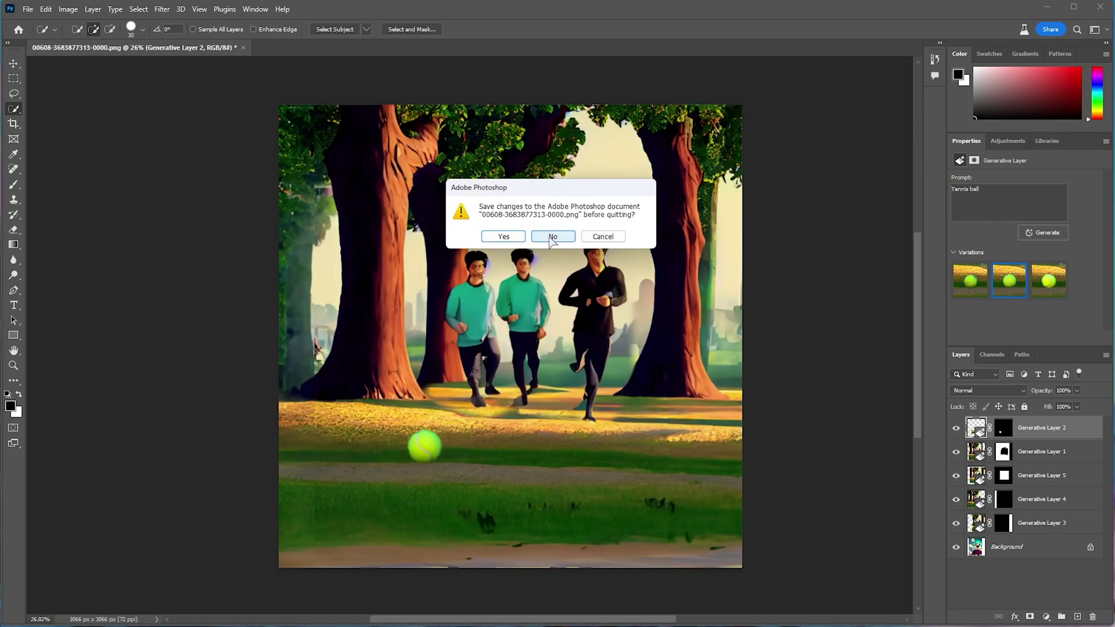